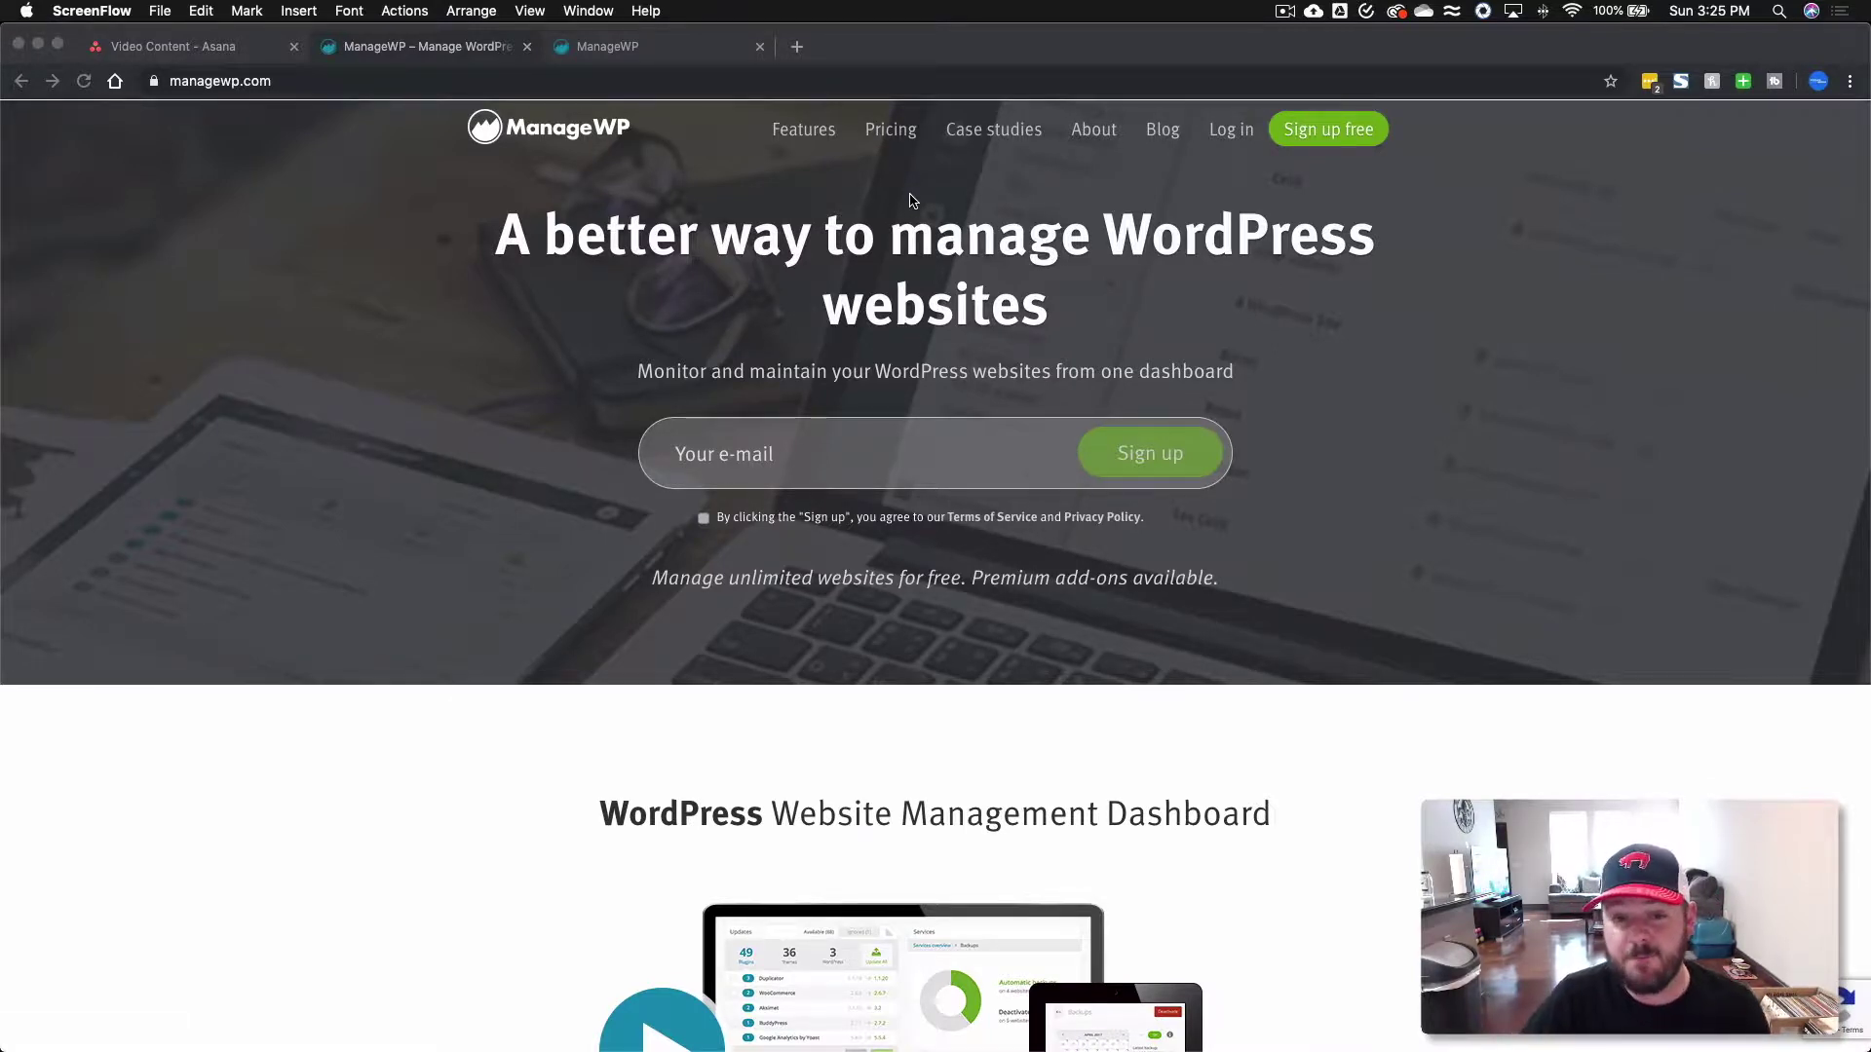
Scroll through the ManageWP homepage sections and back up, then go to the Features page
scroll(983, 273, "down", 5)
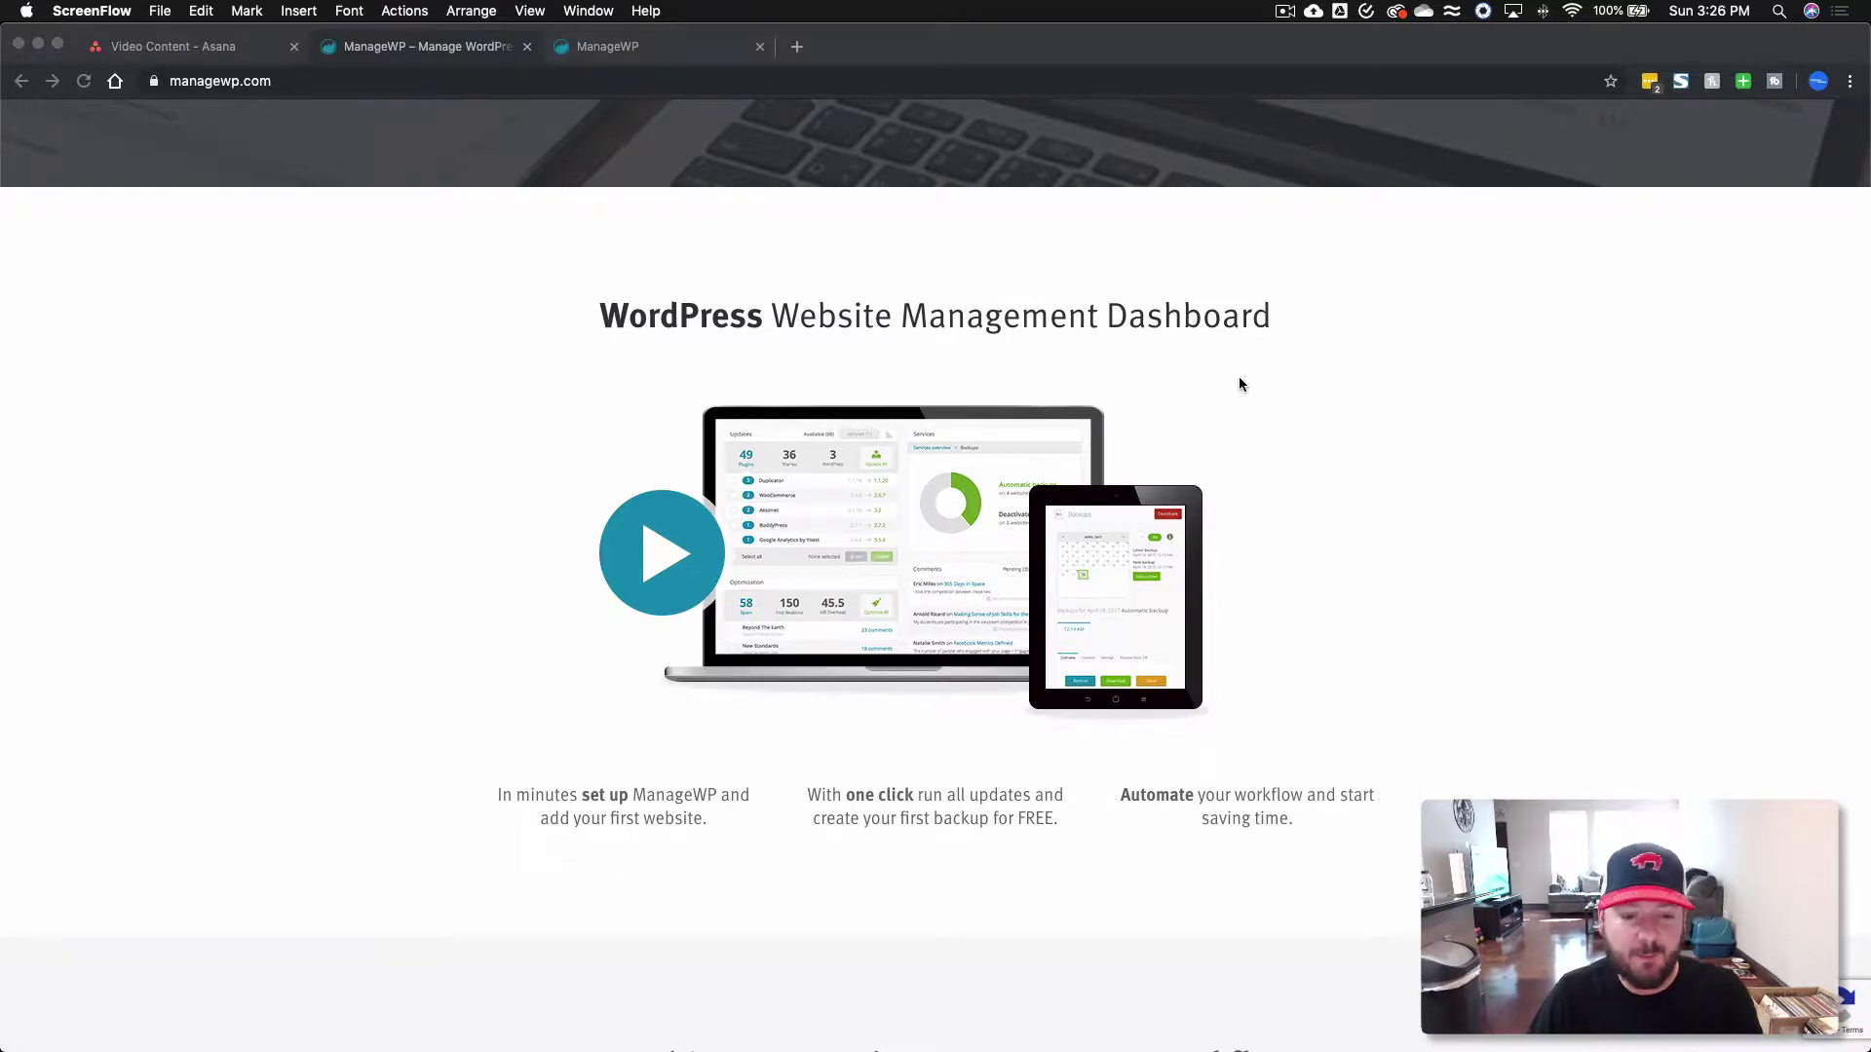
scroll(1239, 382, "down", 3)
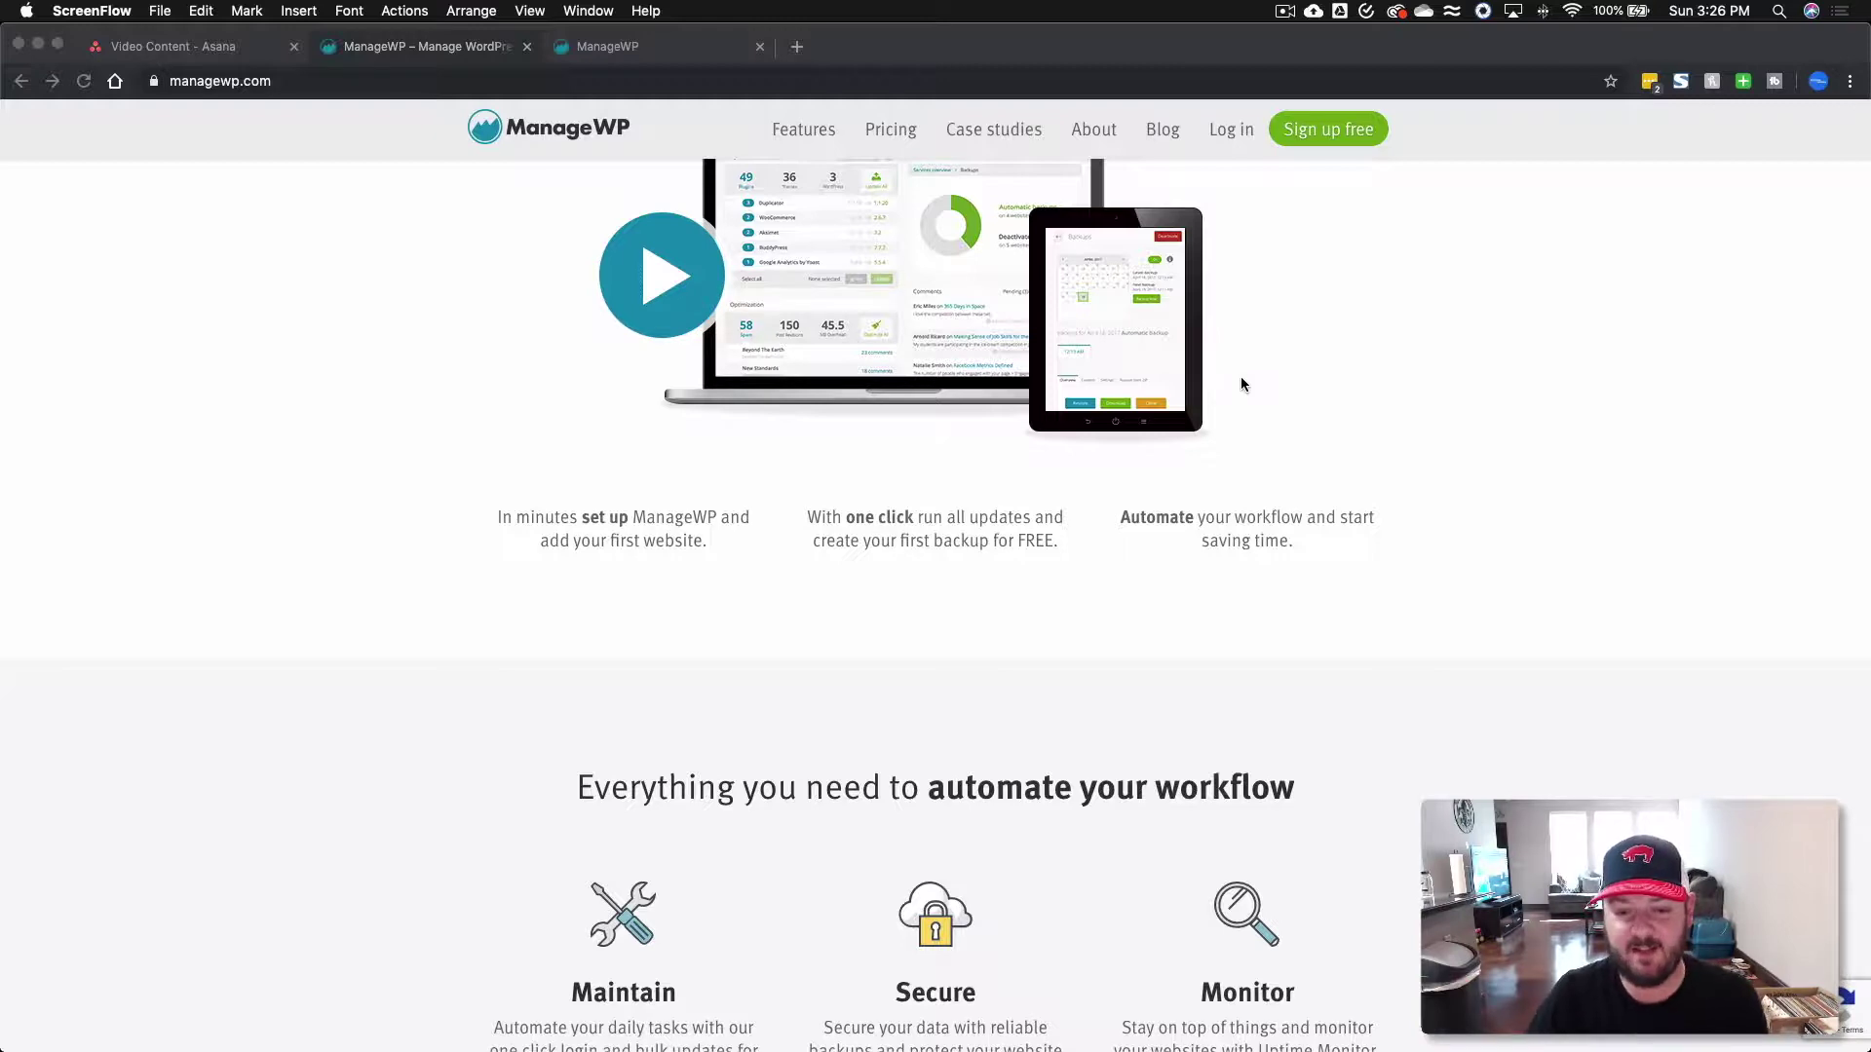
scroll(1355, 556, "down", 5)
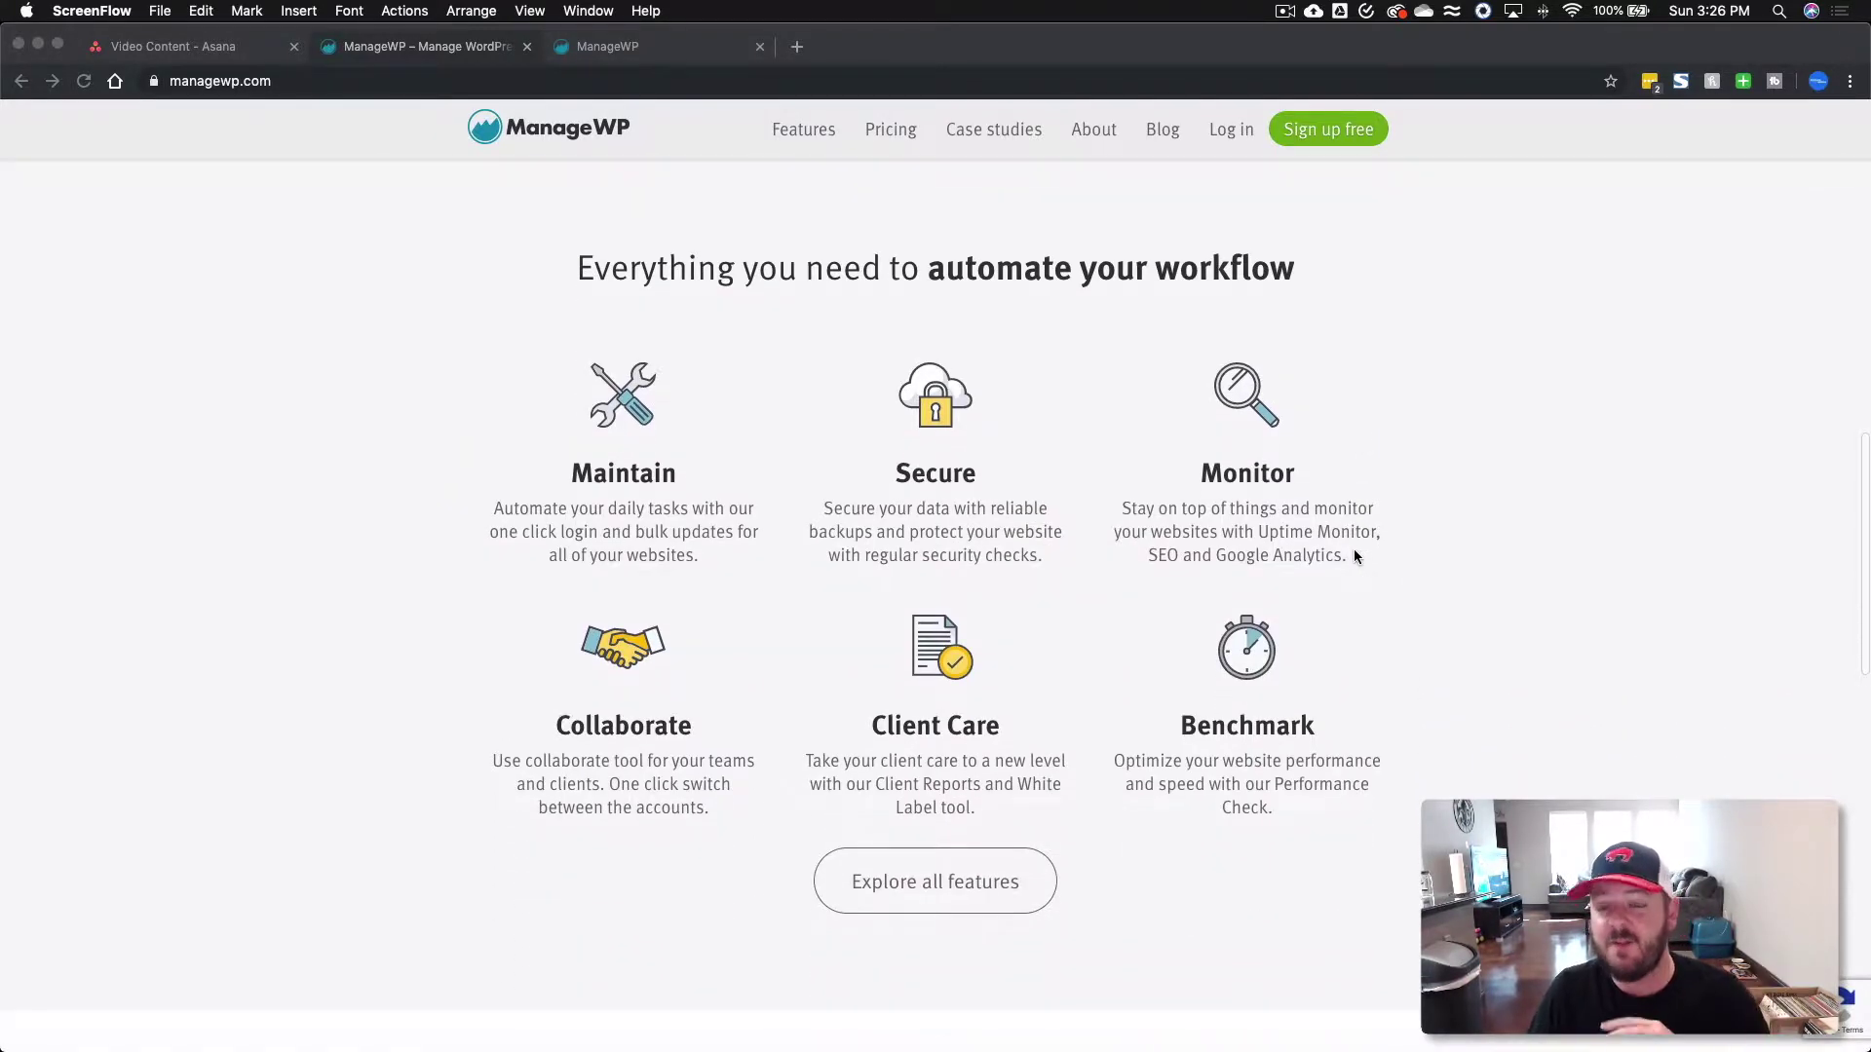
scroll(1354, 556, "down", 1)
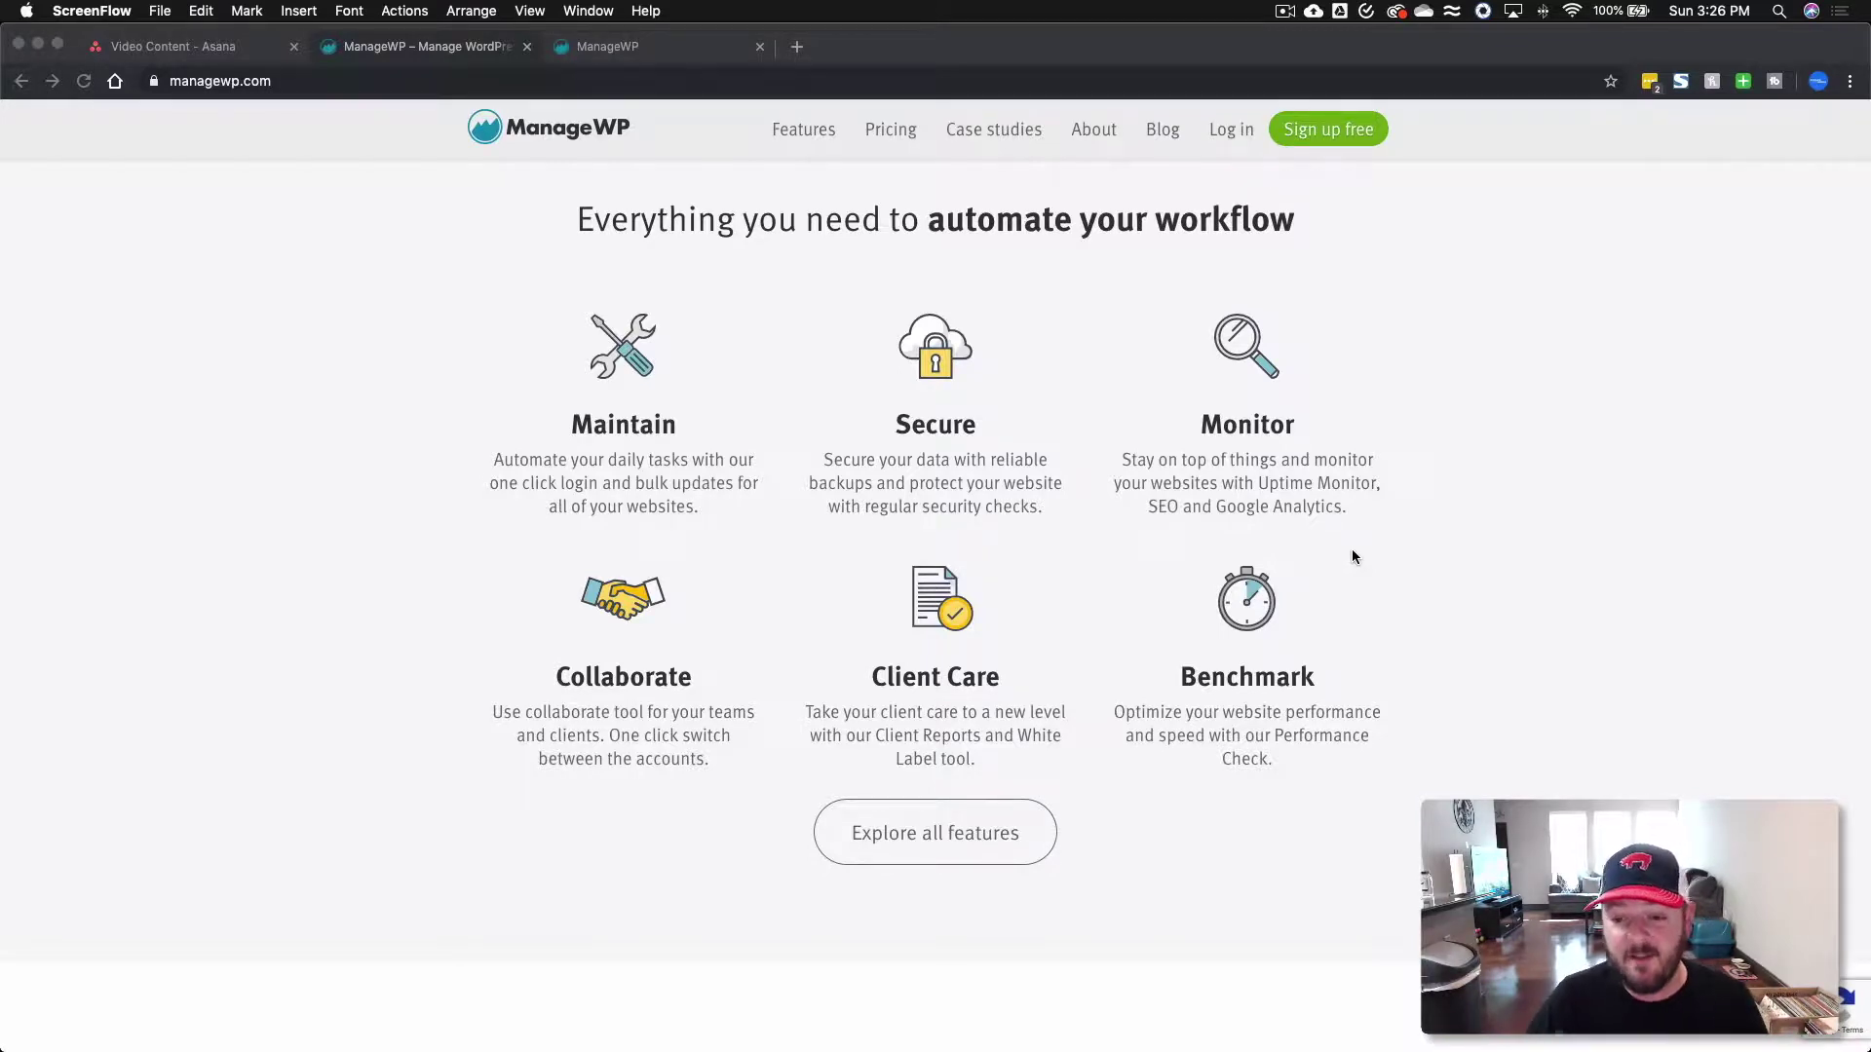
scroll(821, 538, "down", 10)
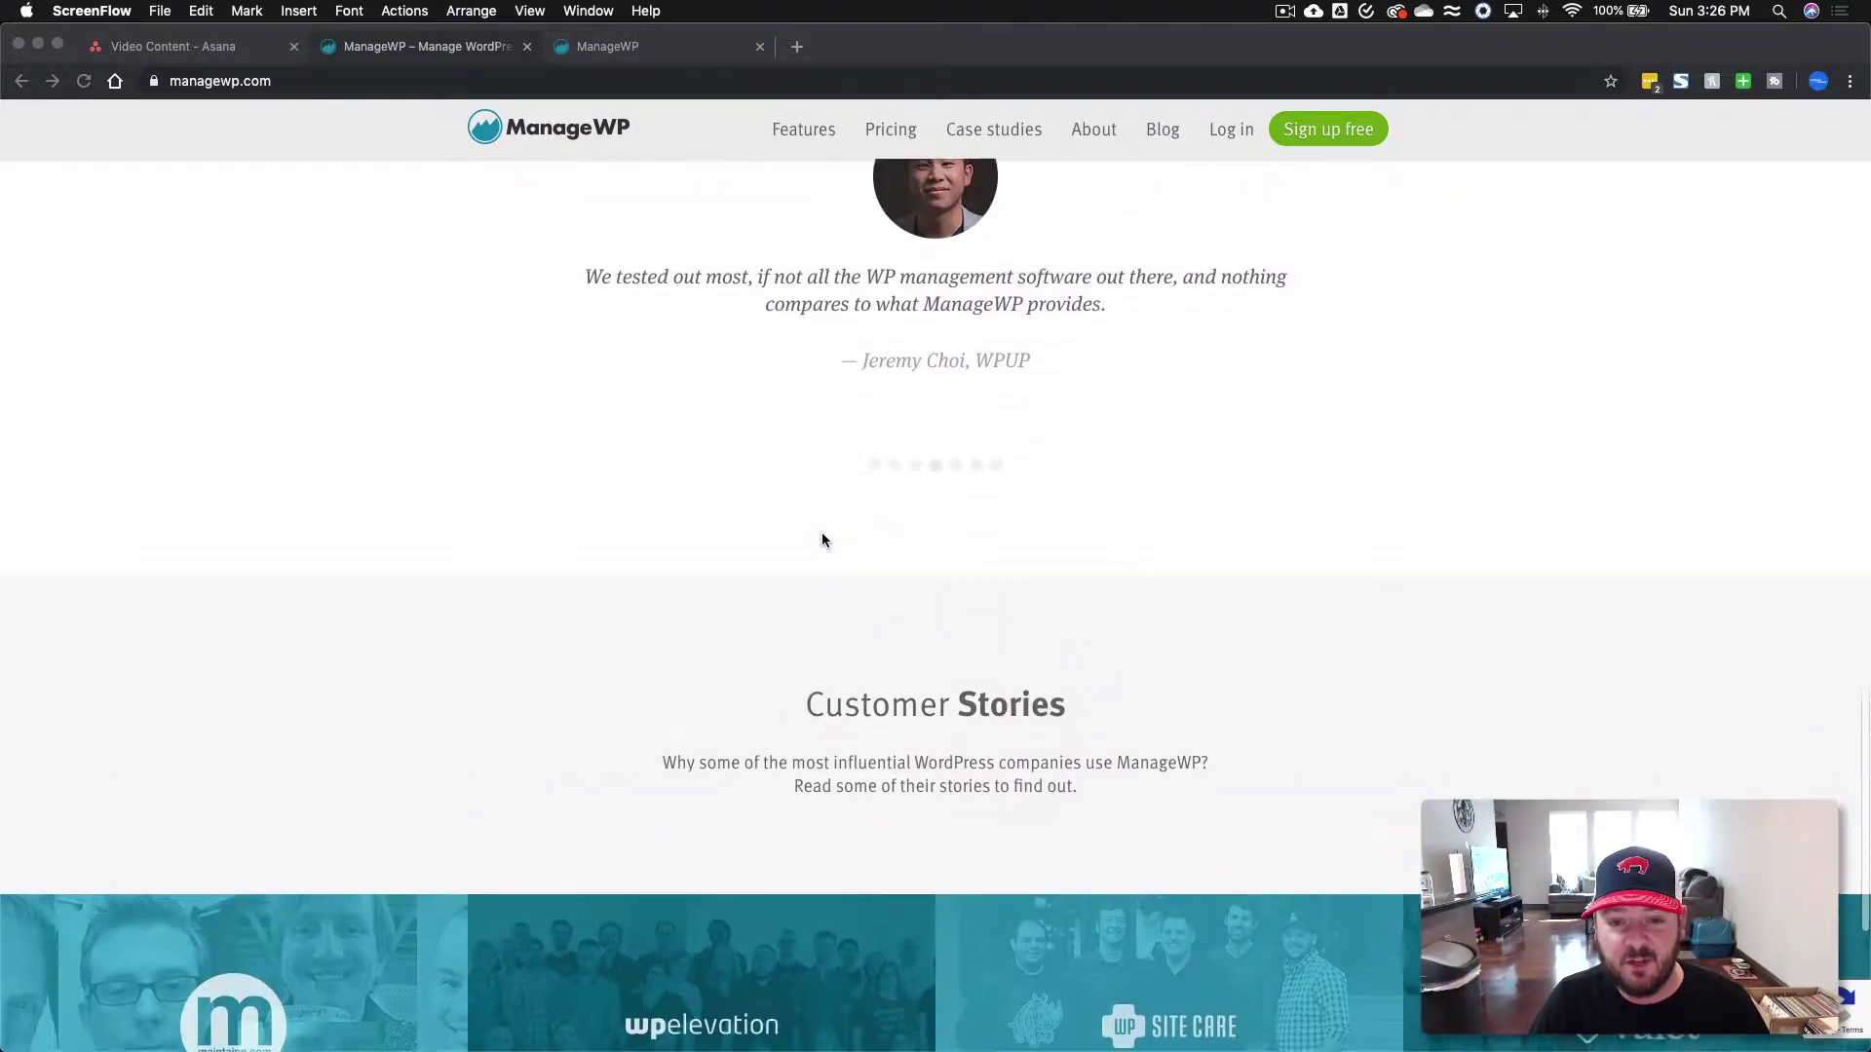
scroll(821, 538, "up", 2)
scroll(985, 444, "down", 7)
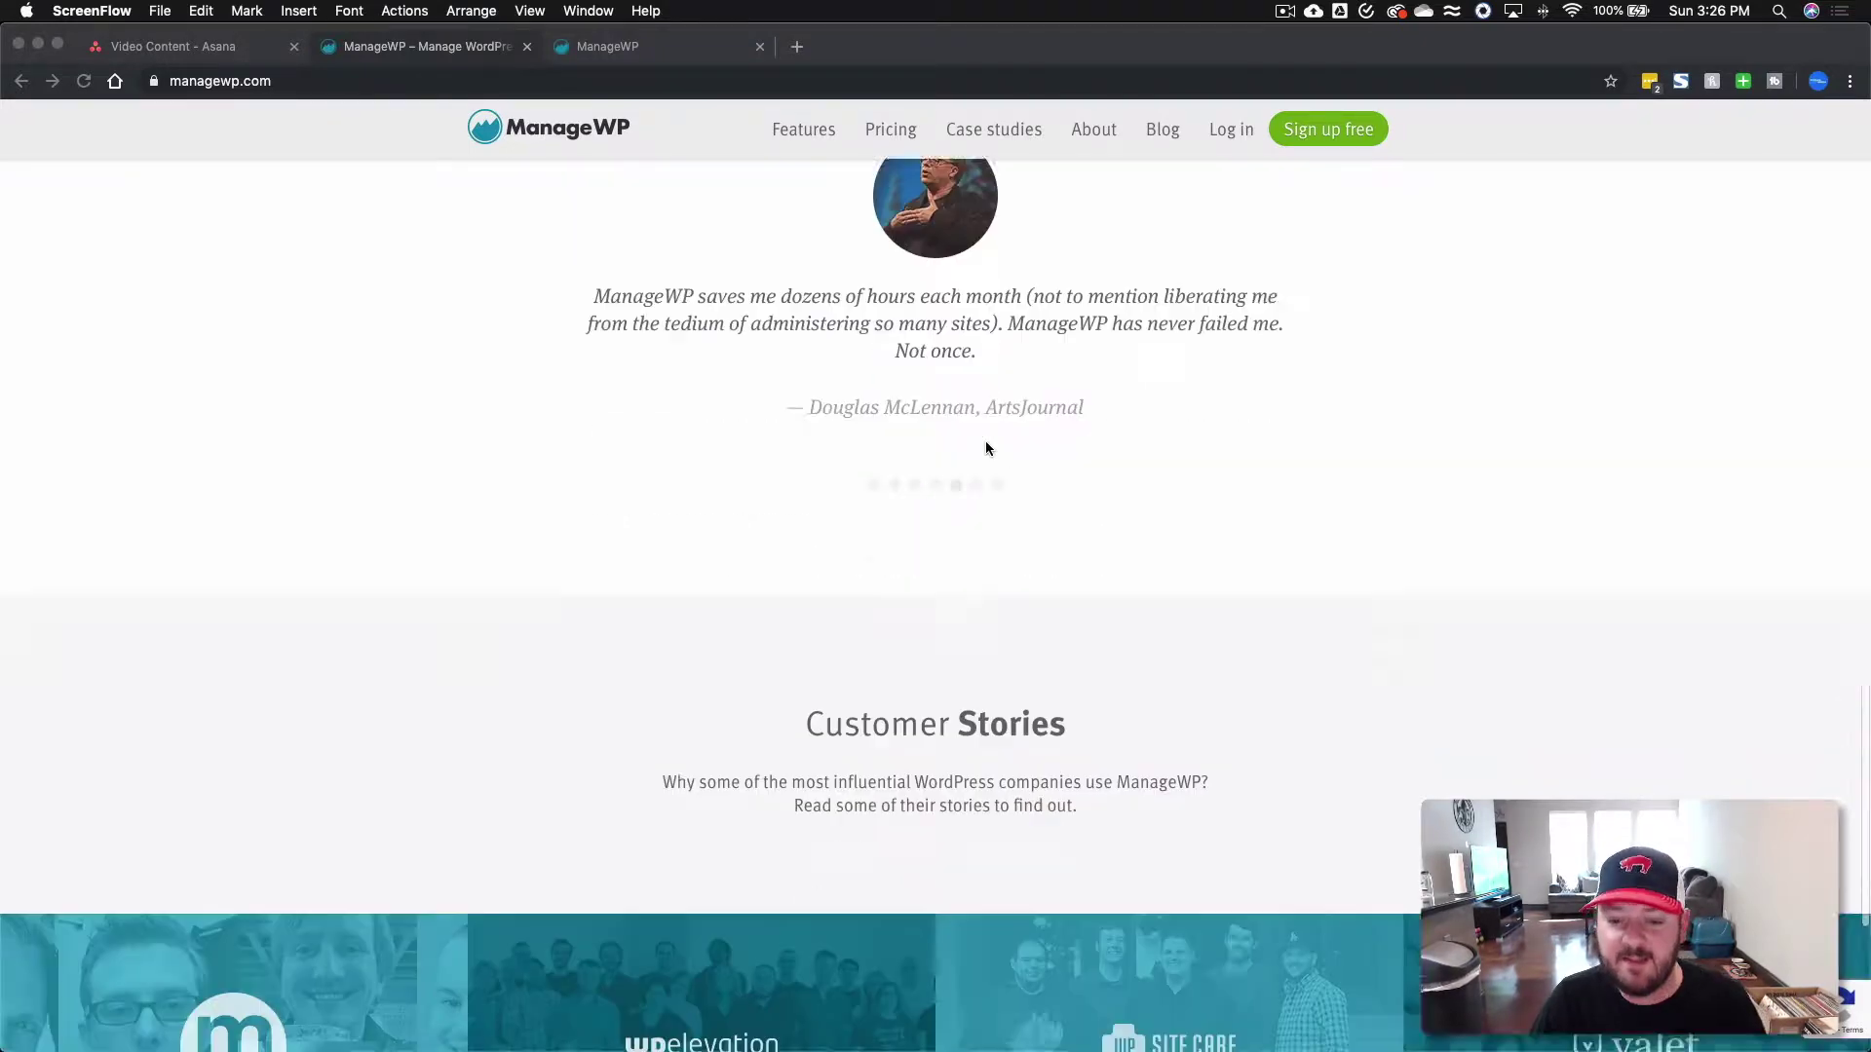
scroll(982, 441, "up", 20)
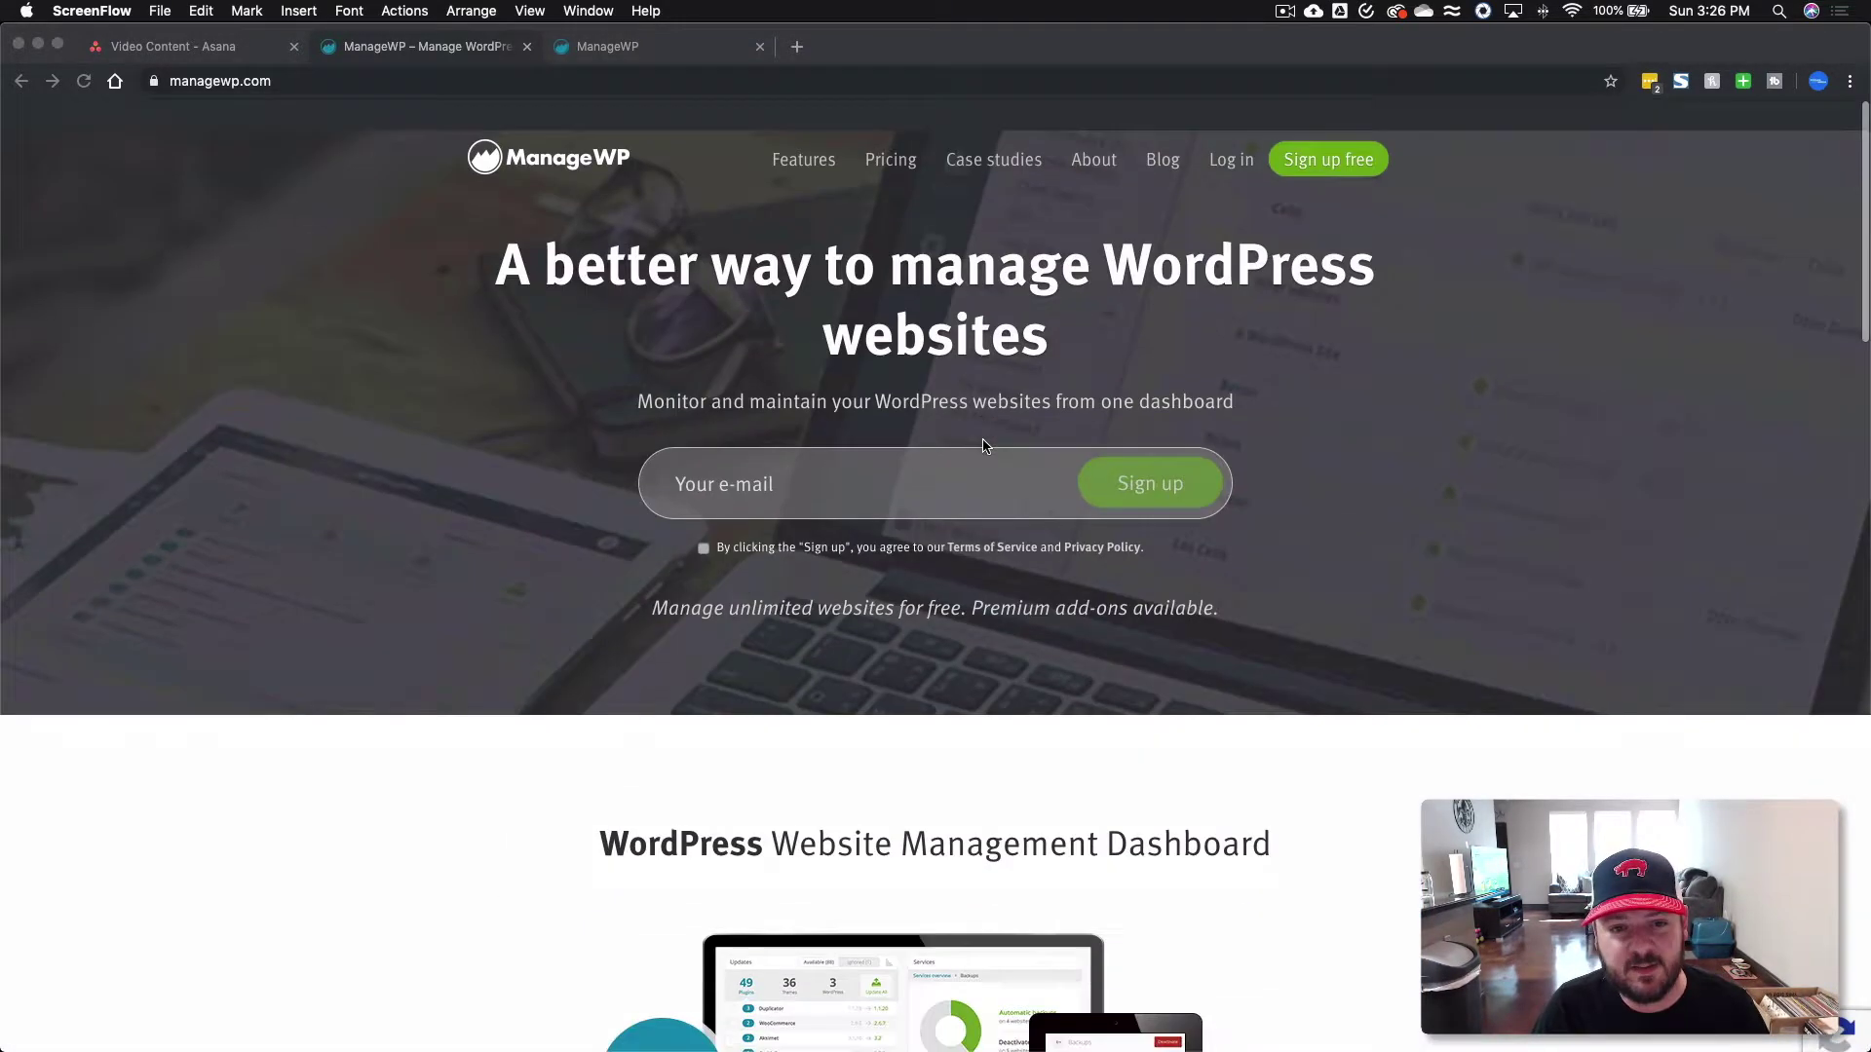
left_click(813, 140)
Reopen the Features page and scroll through its list of features
left_click(813, 139)
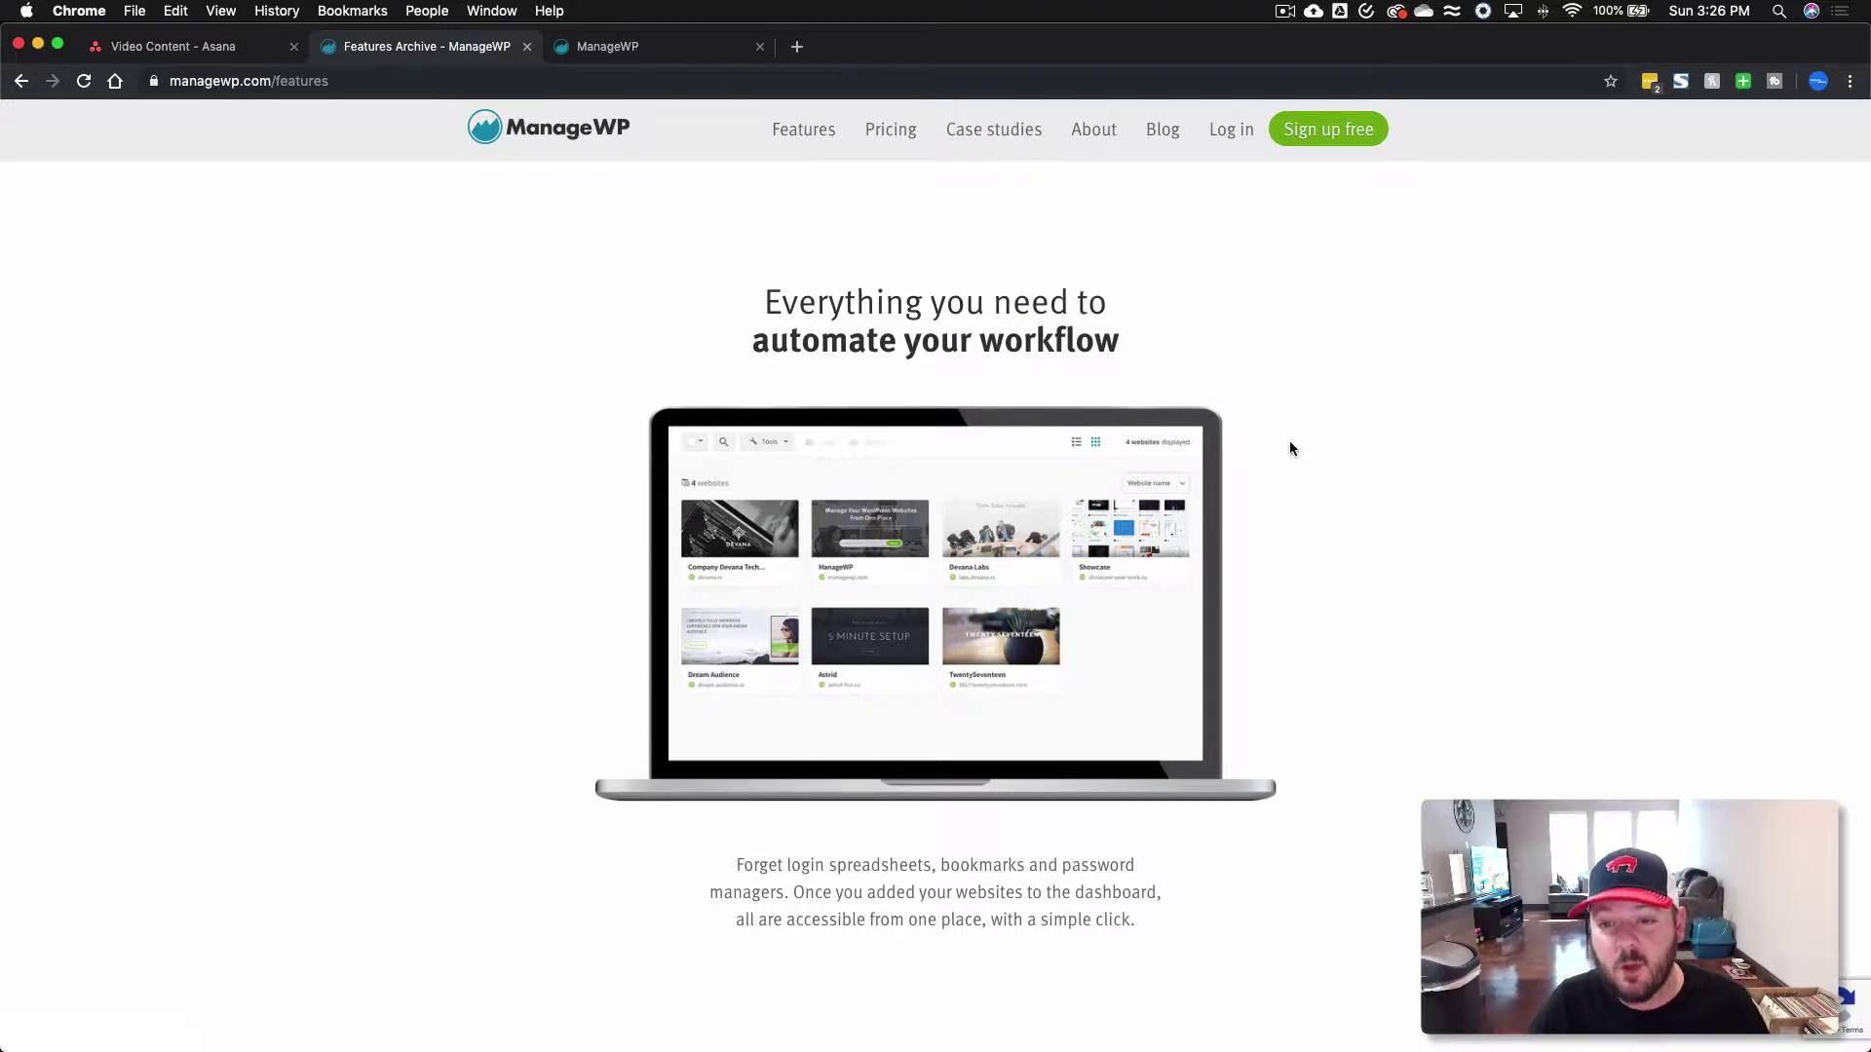
scroll(1354, 487, "down", 8)
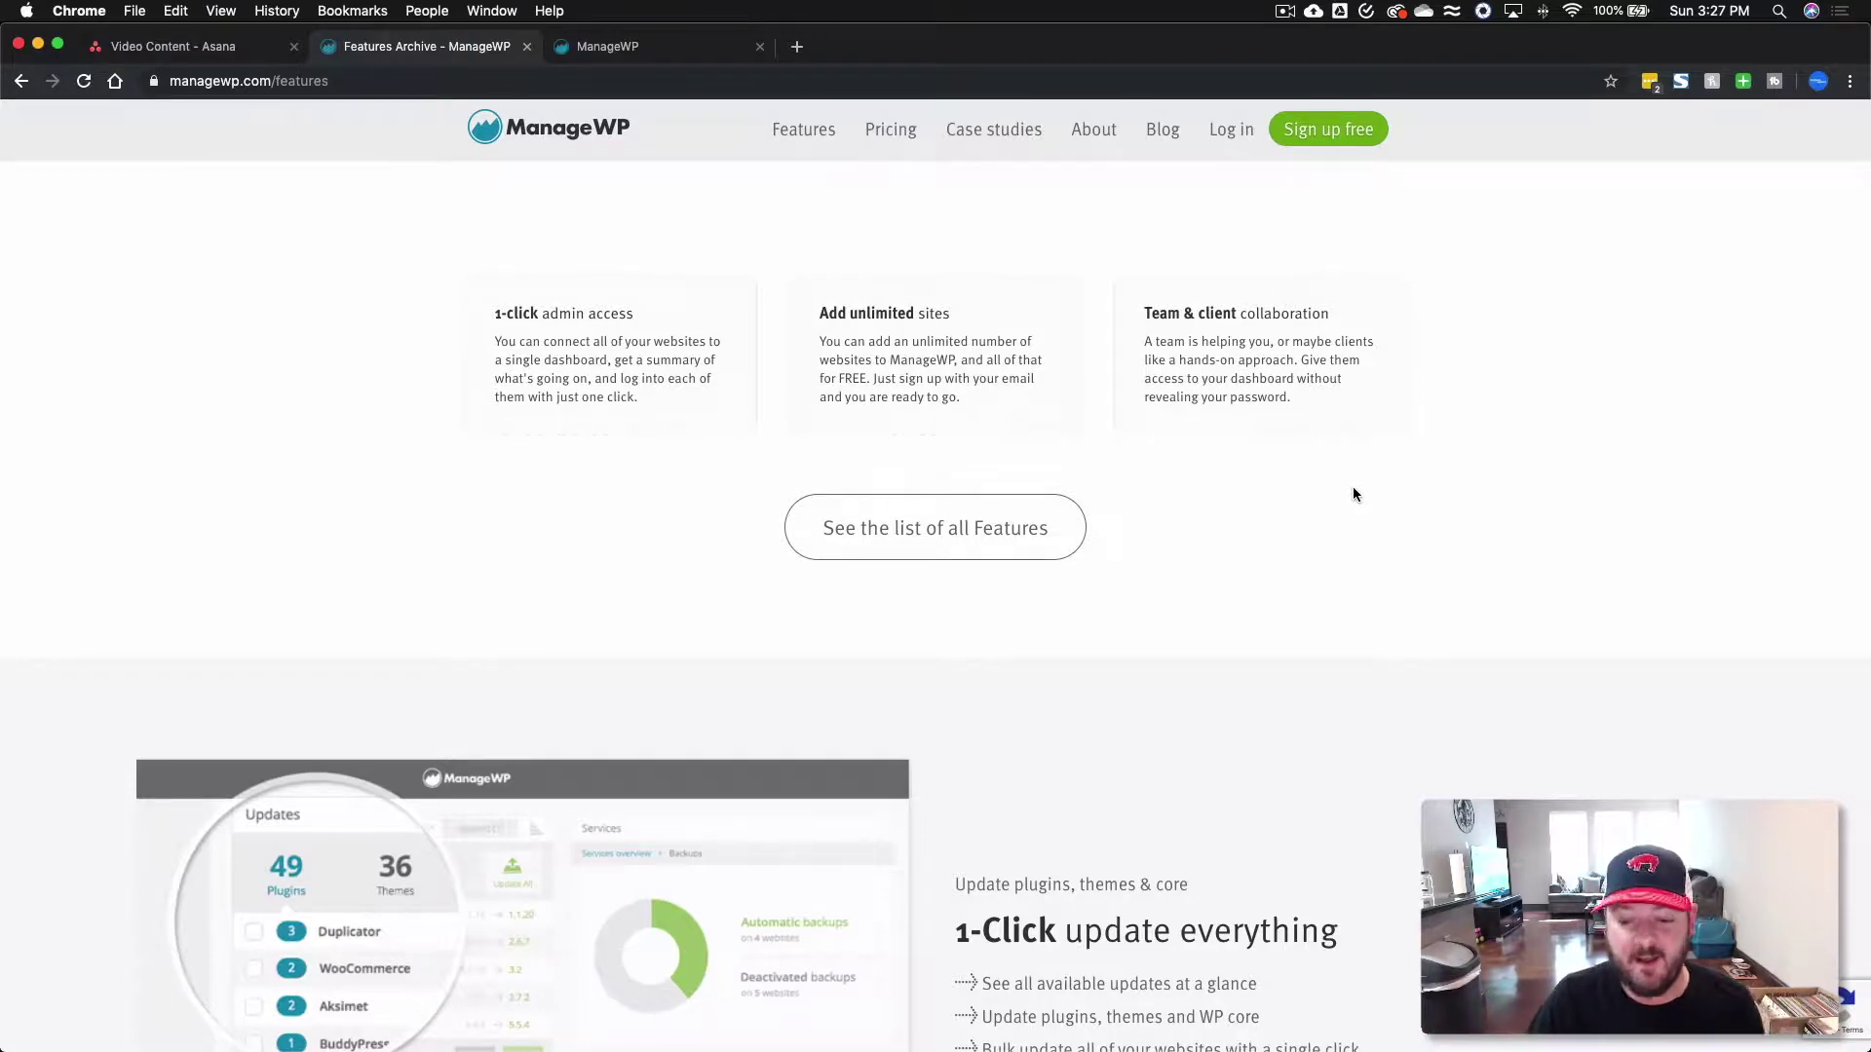
scroll(1352, 487, "down", 3)
scroll(1352, 494, "down", 1)
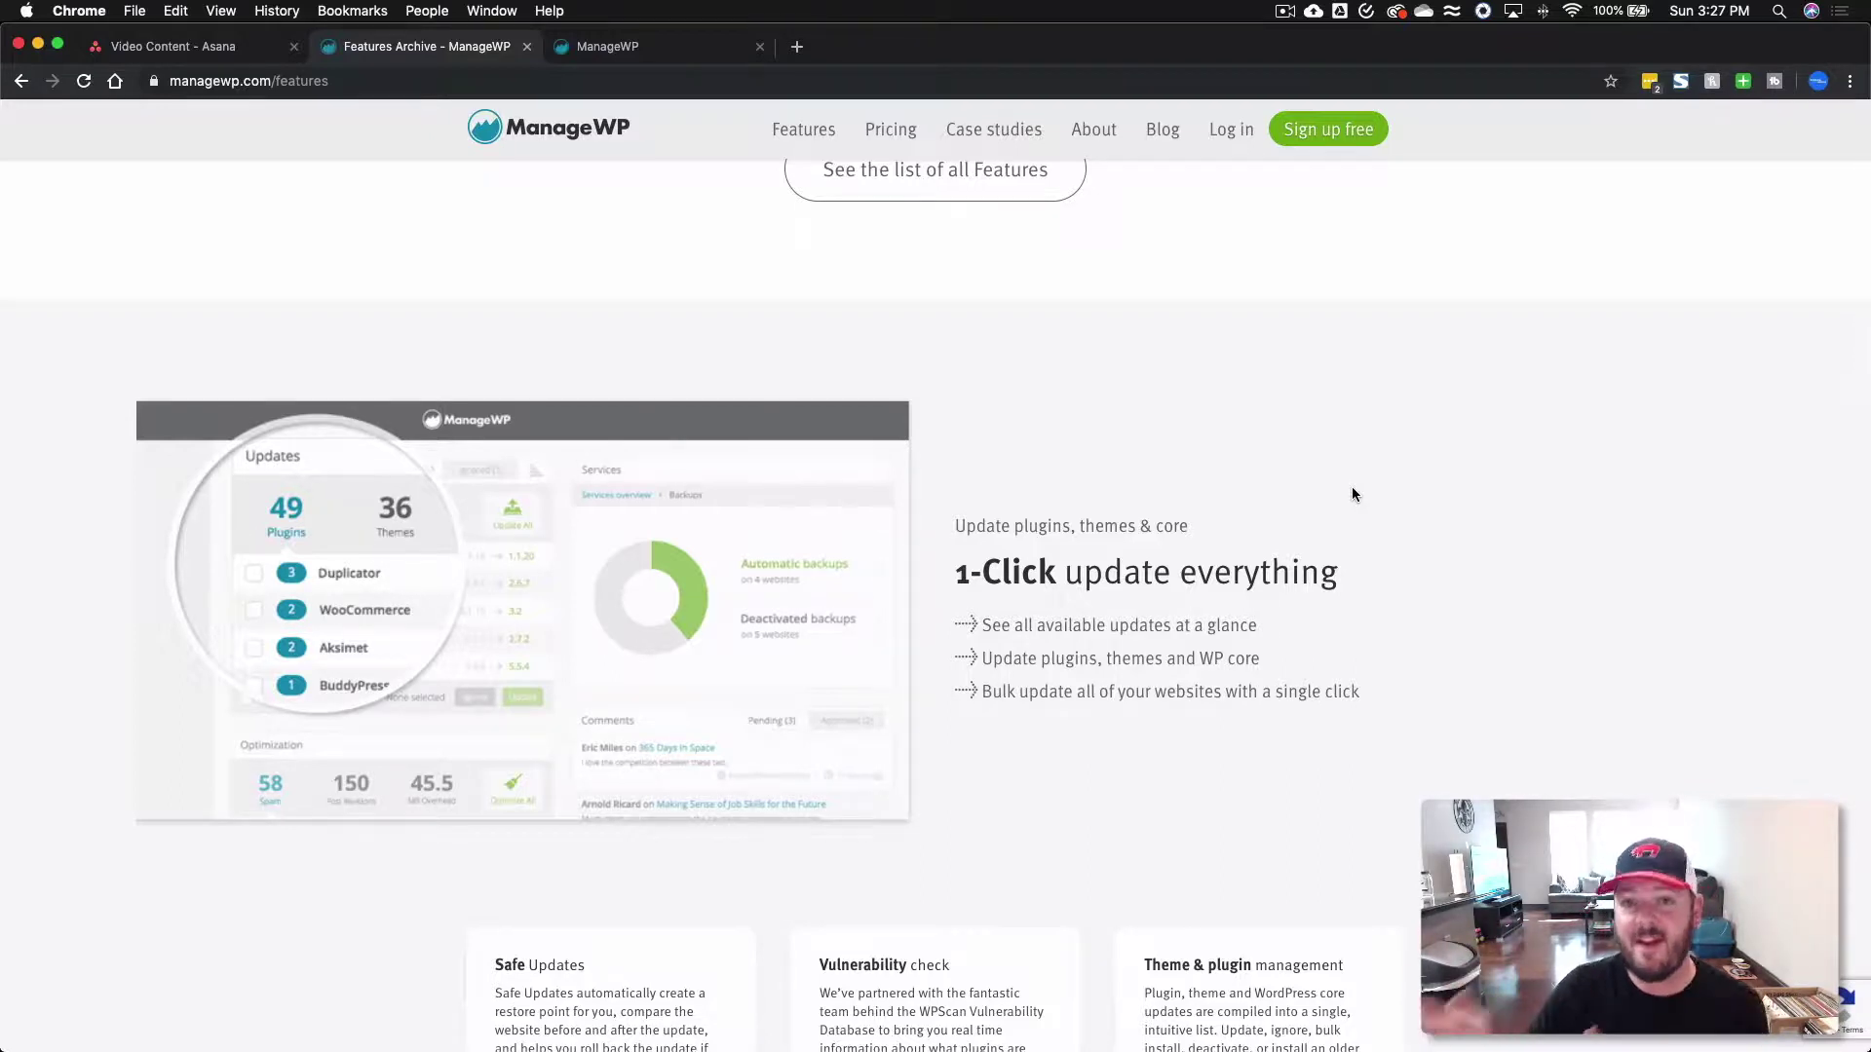
scroll(1352, 495, "down", 1)
scroll(1317, 501, "down", 8)
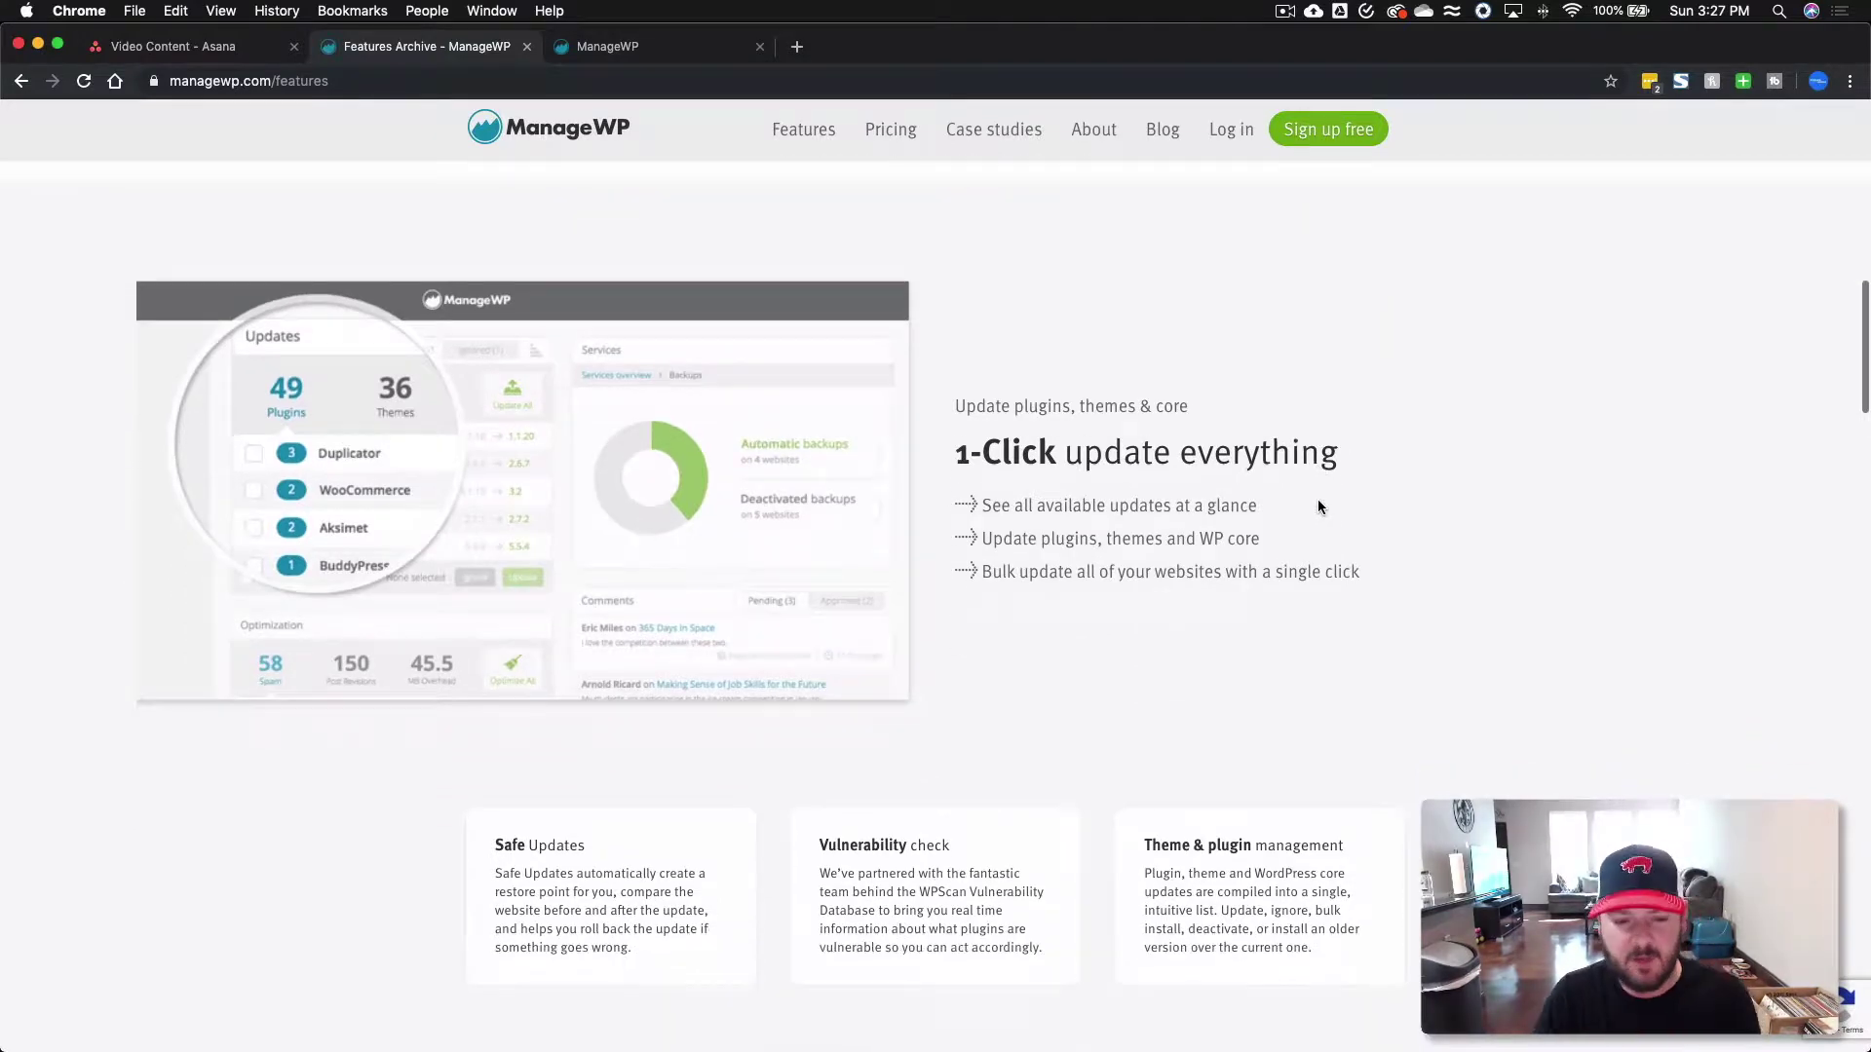
scroll(1319, 503, "down", 1)
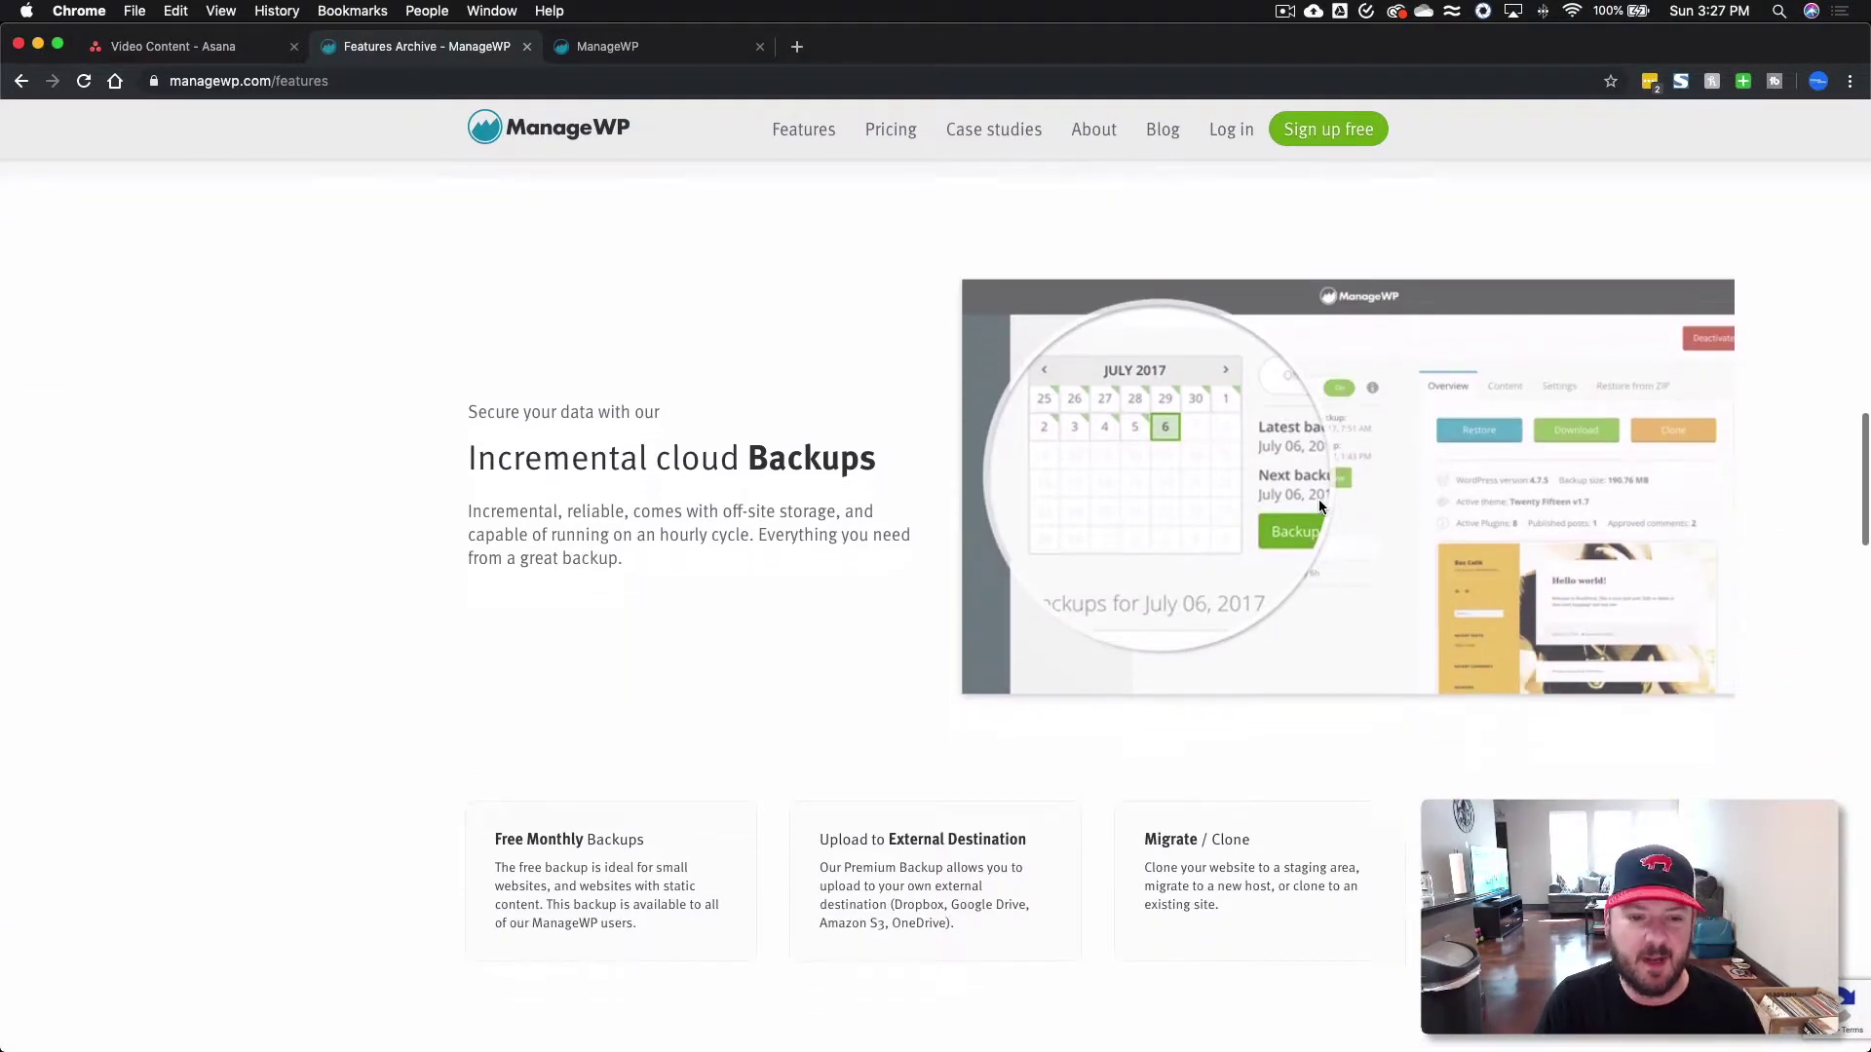
scroll(1318, 503, "down", 1)
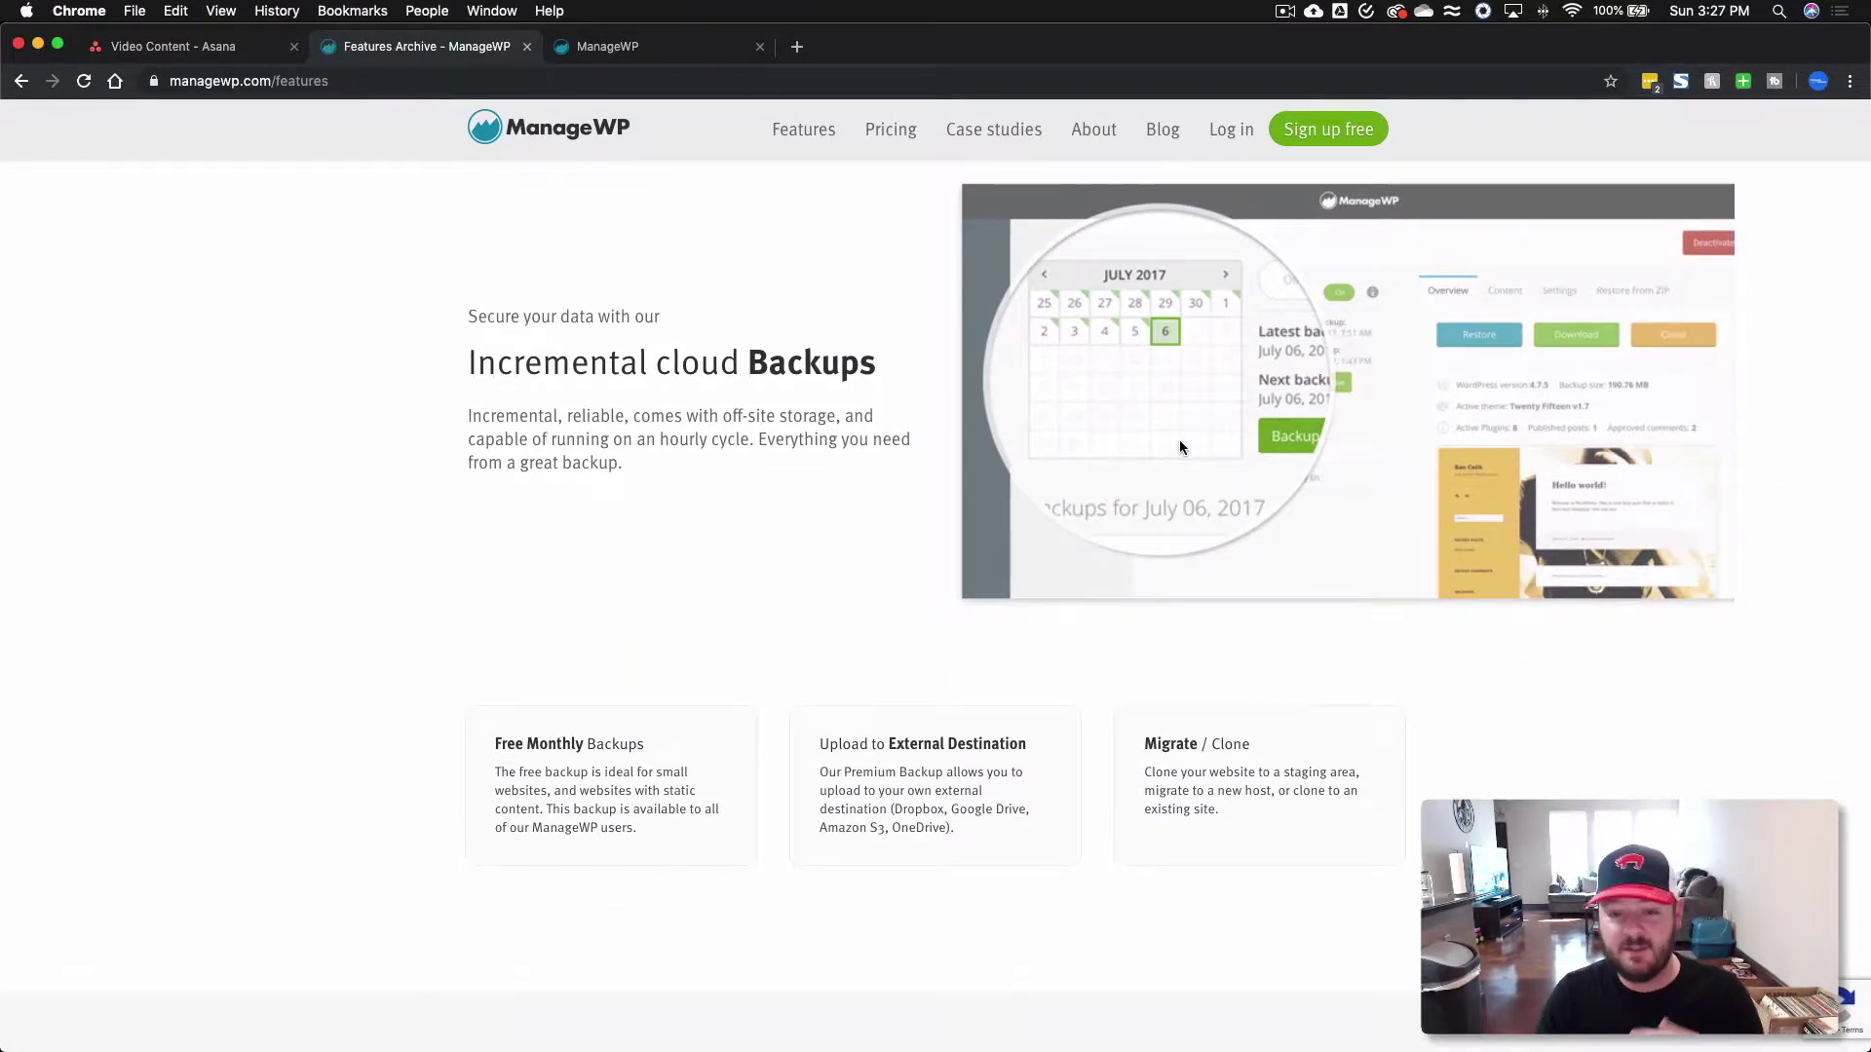
scroll(1180, 443, "down", 8)
scroll(1179, 447, "down", 3)
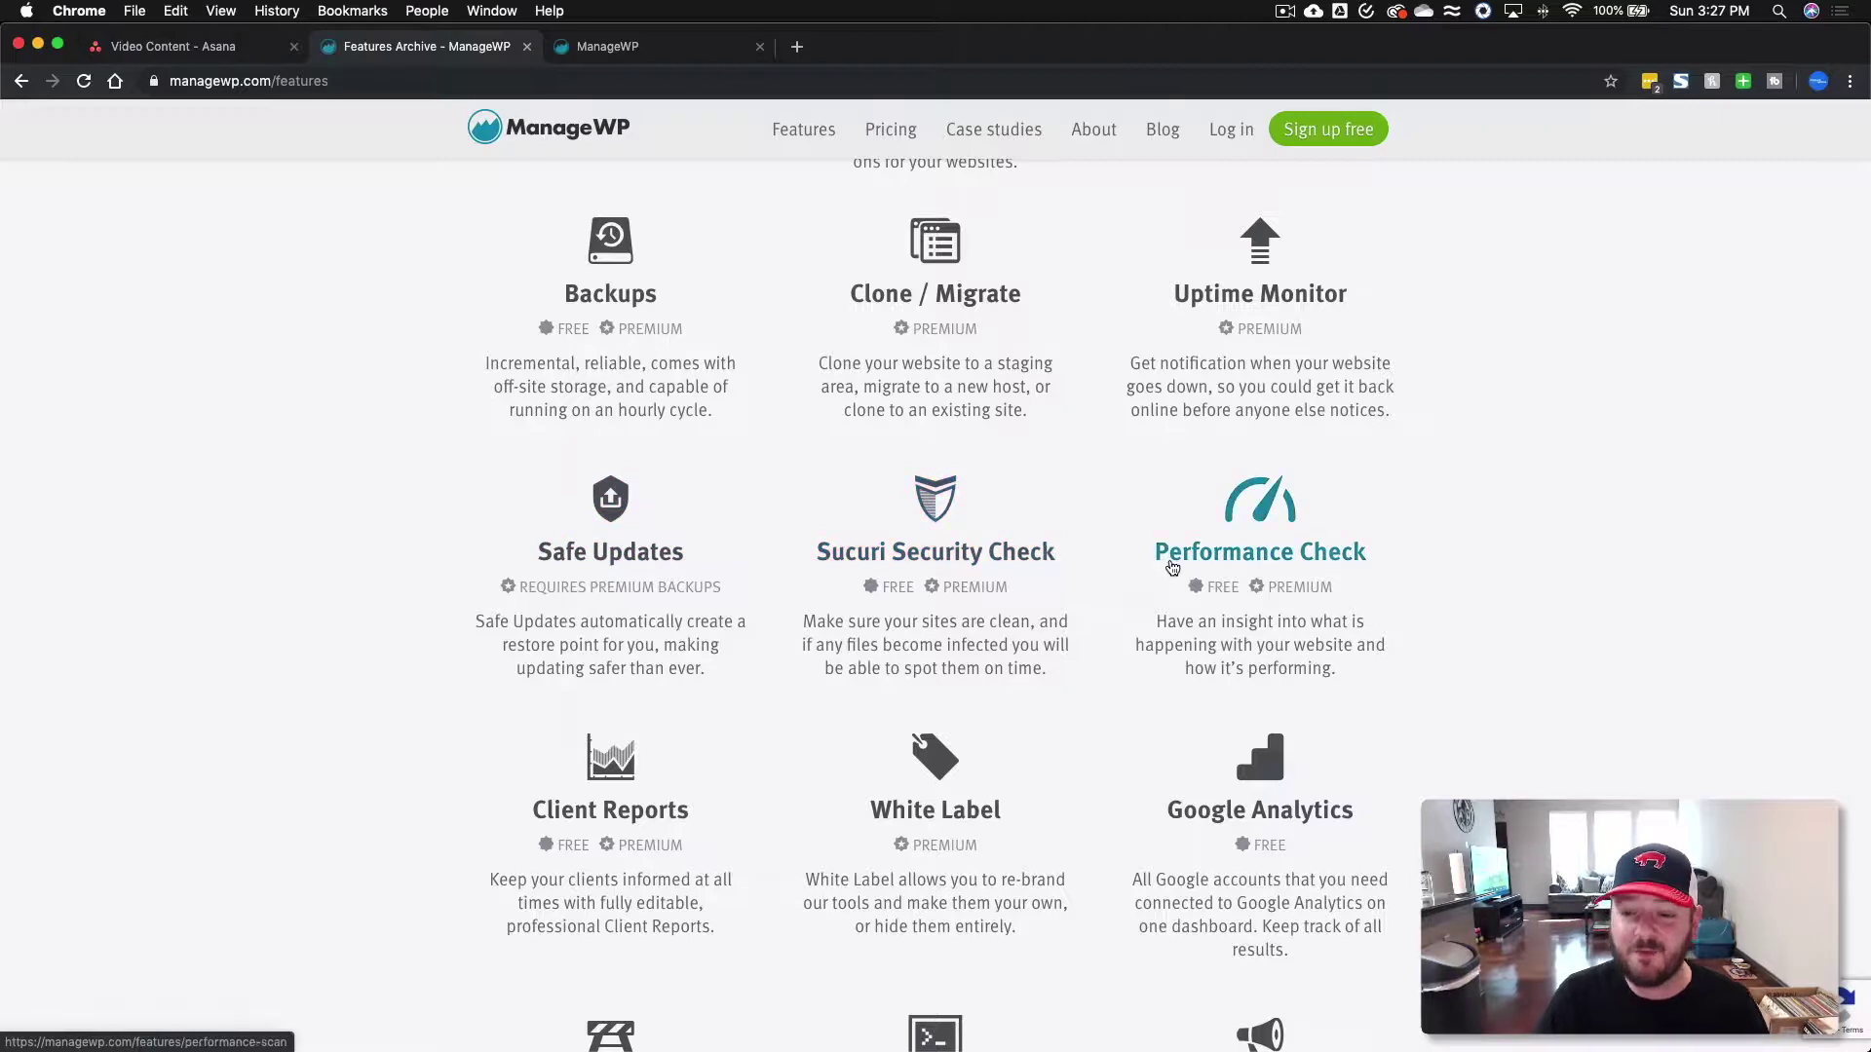
Scroll down to the Transparent pricing section and follow 'See our Pricing page'
scroll(1257, 551, "down", 4)
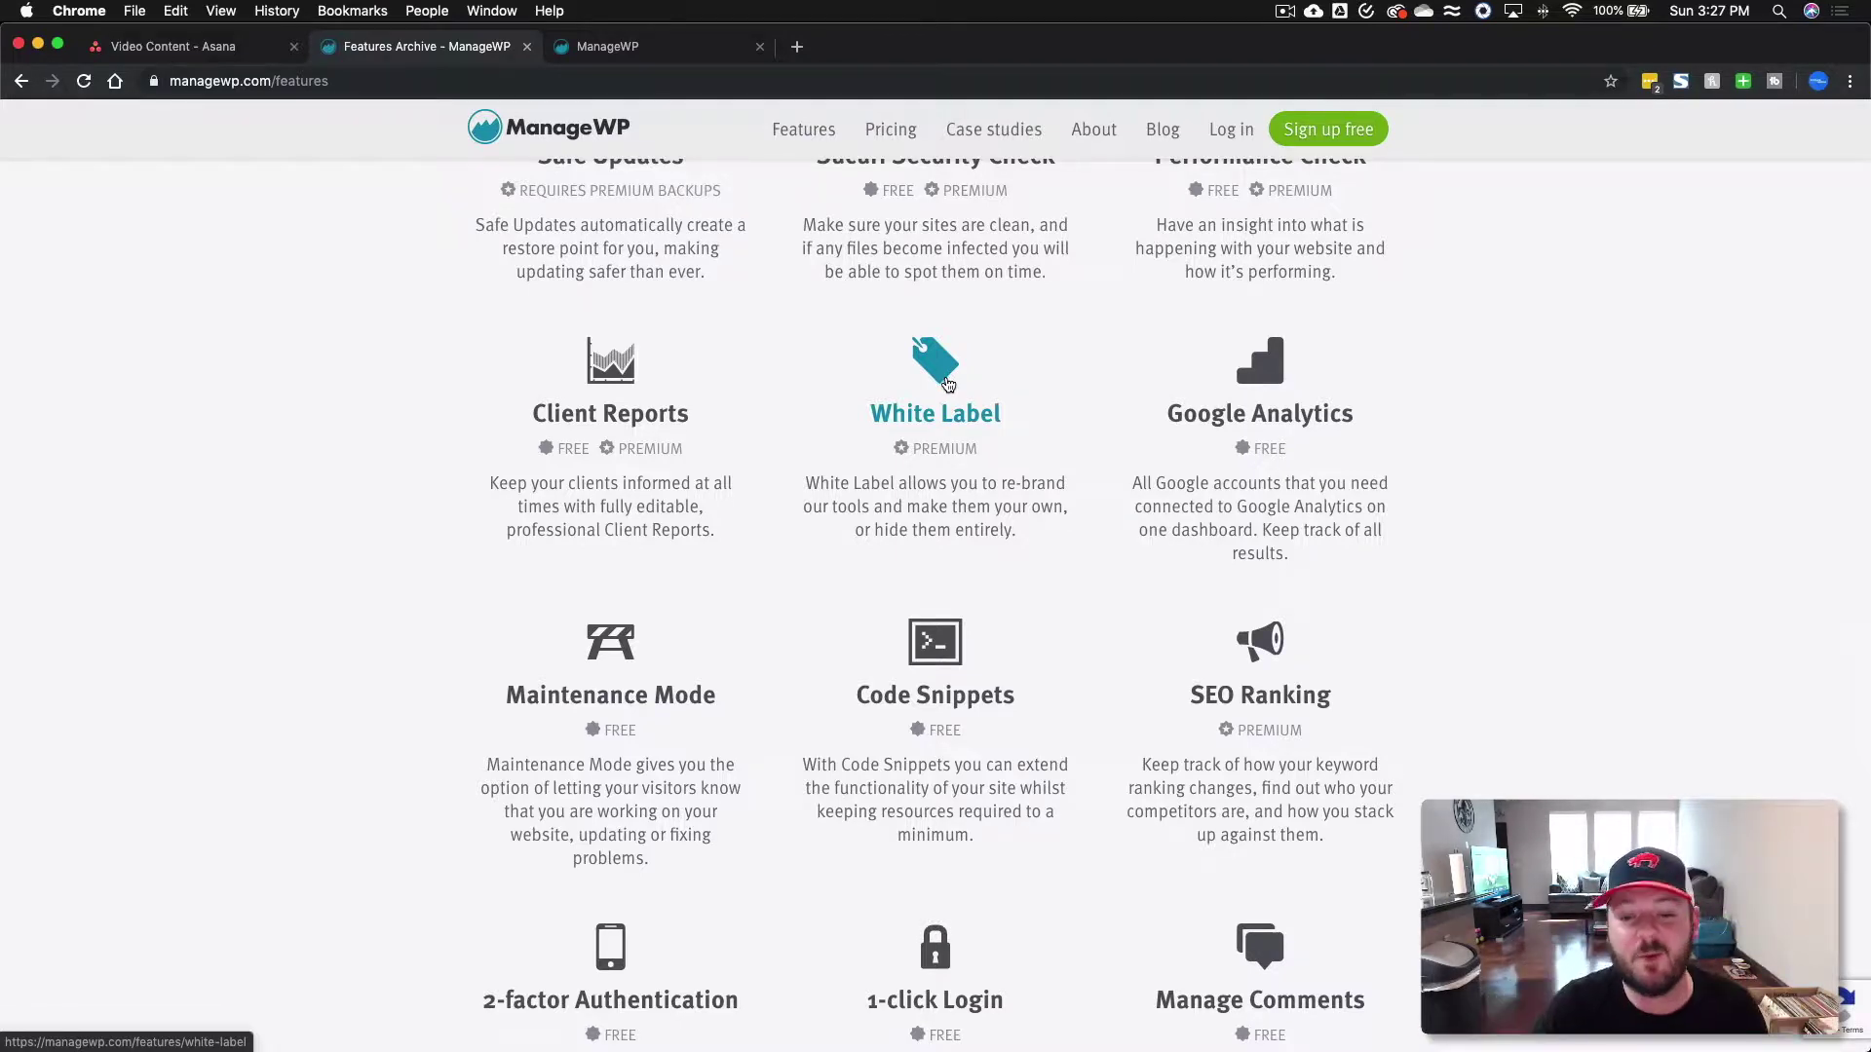
scroll(1025, 435, "down", 3)
scroll(1024, 435, "down", 4)
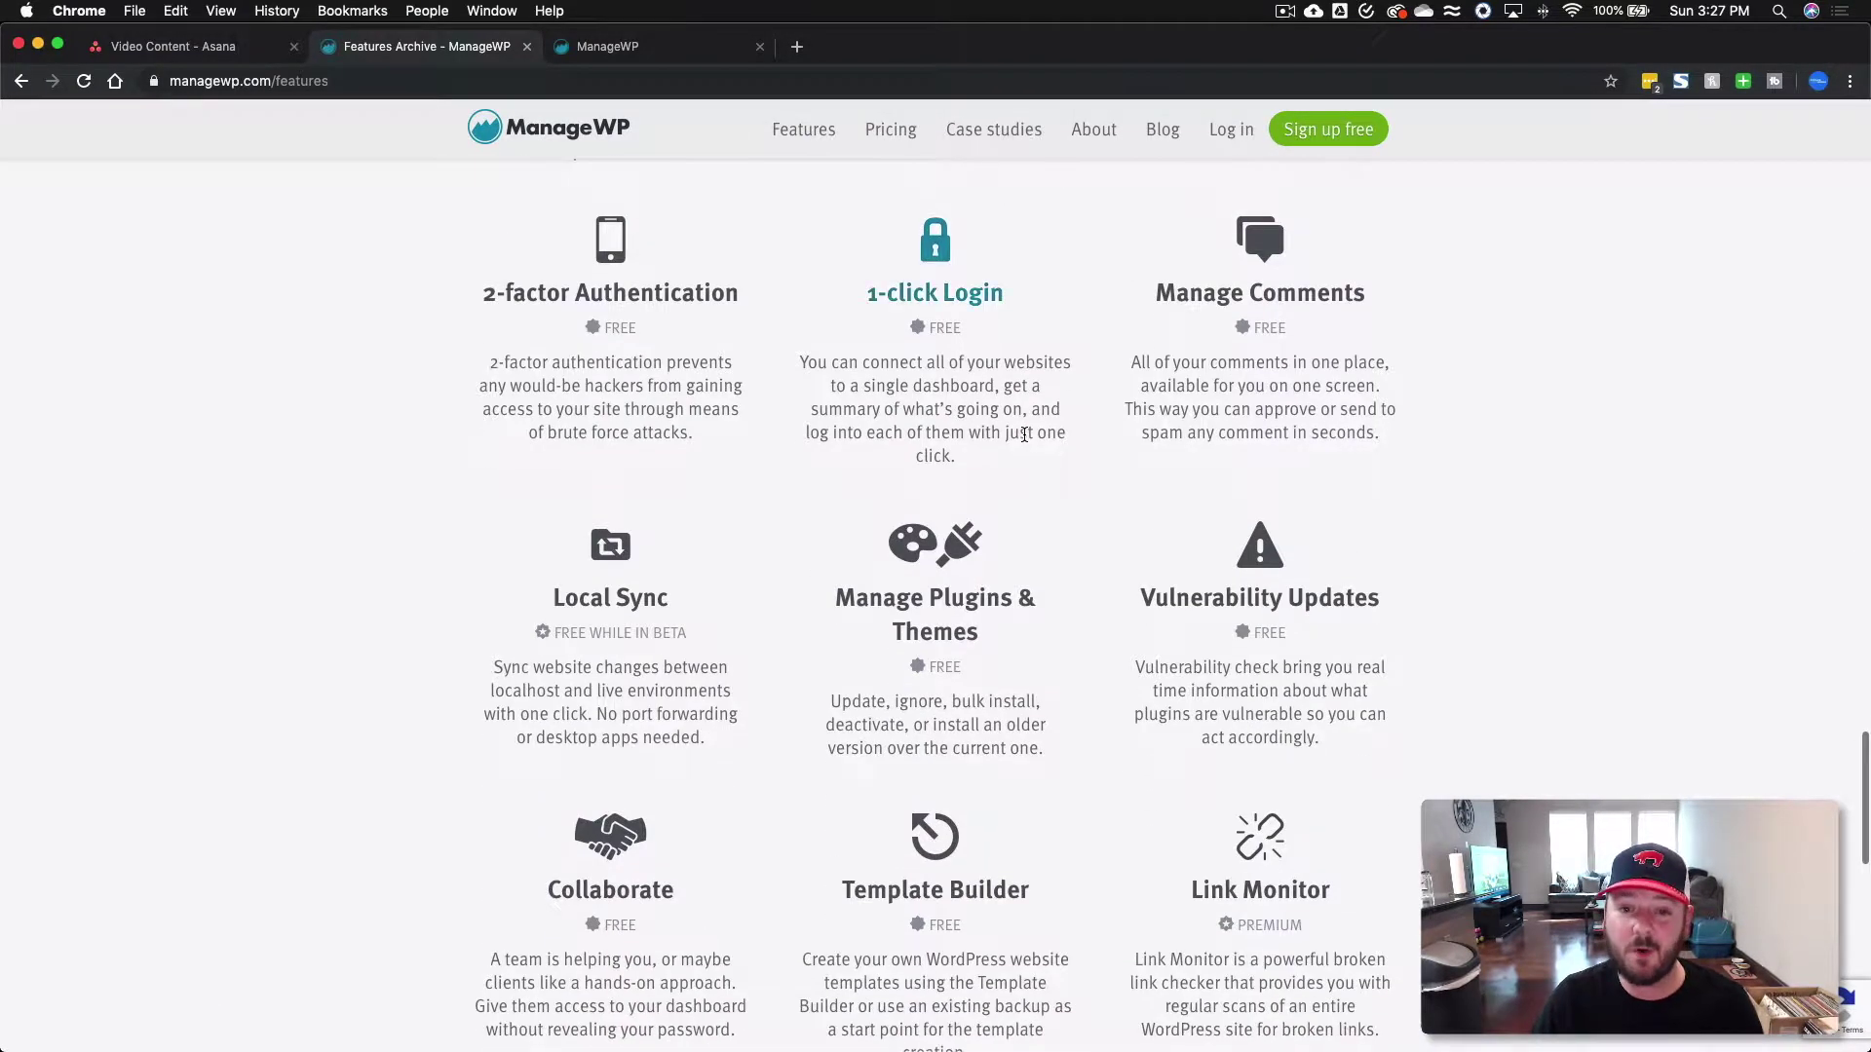
scroll(1024, 435, "up", 2)
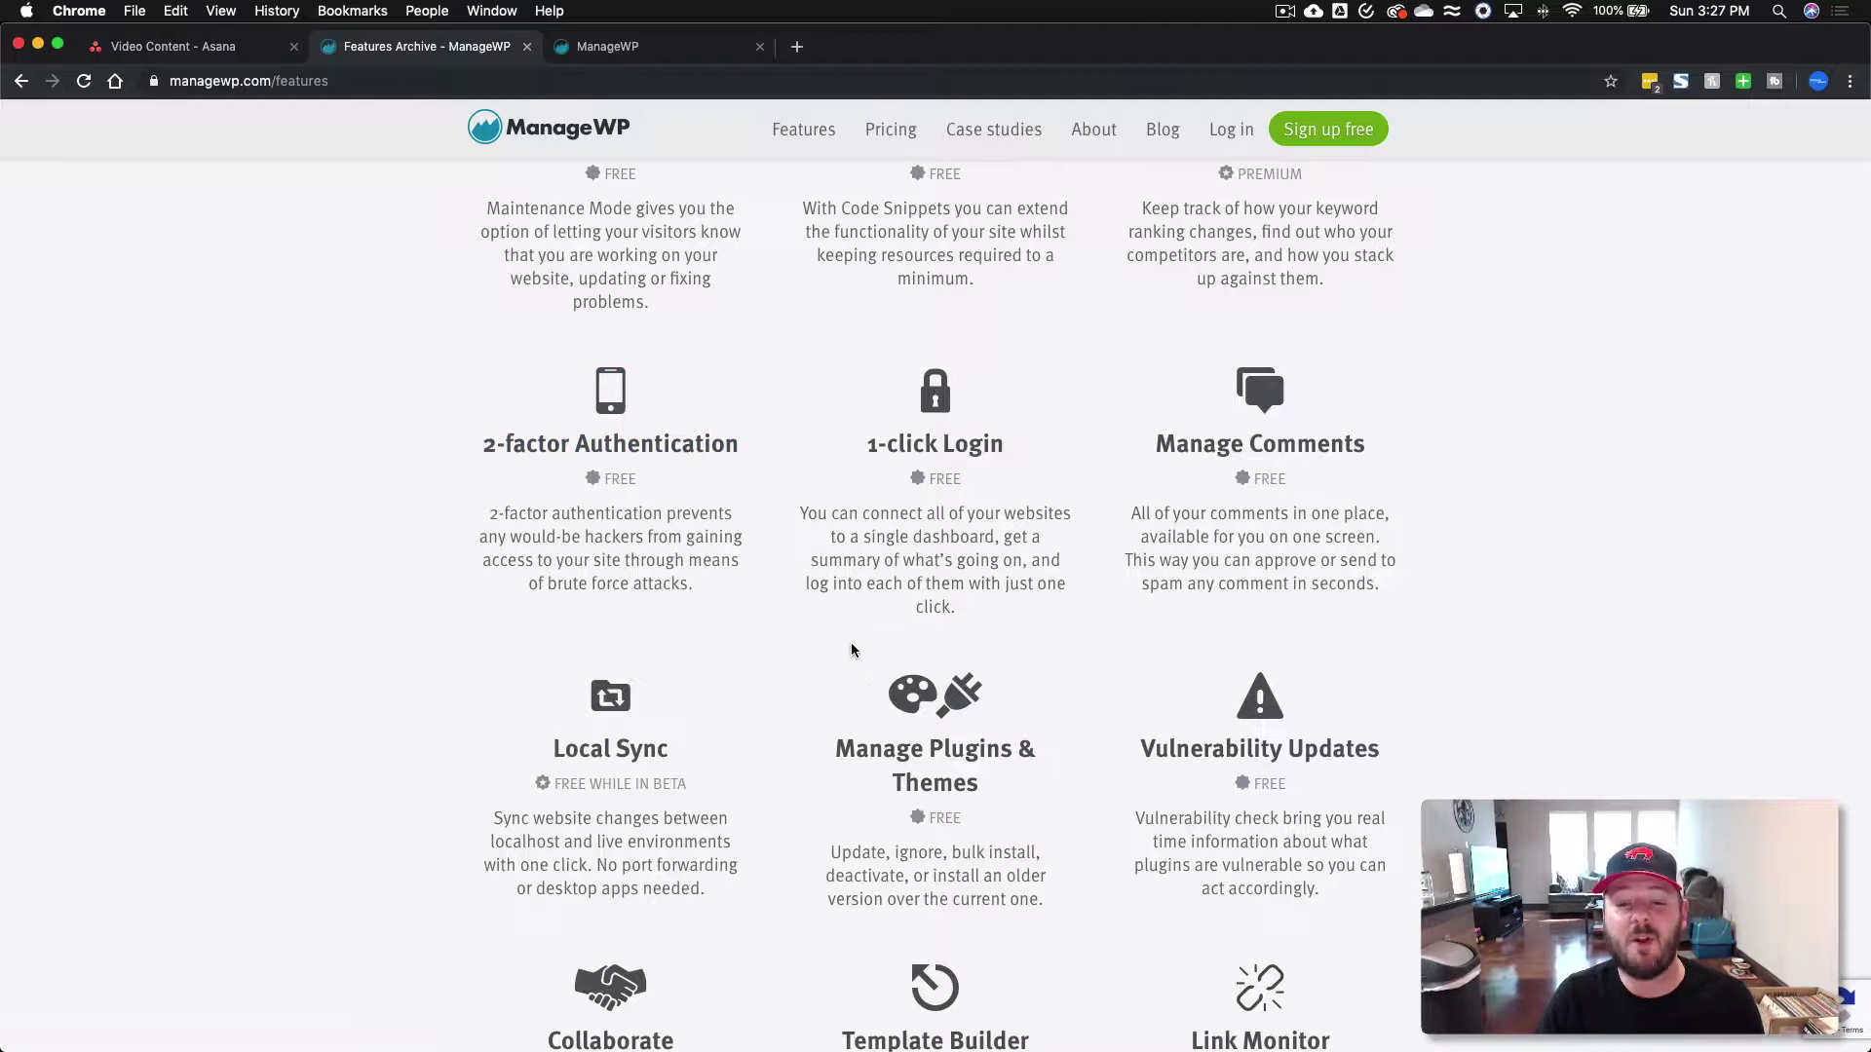
scroll(854, 644, "up", 1)
scroll(898, 683, "down", 5)
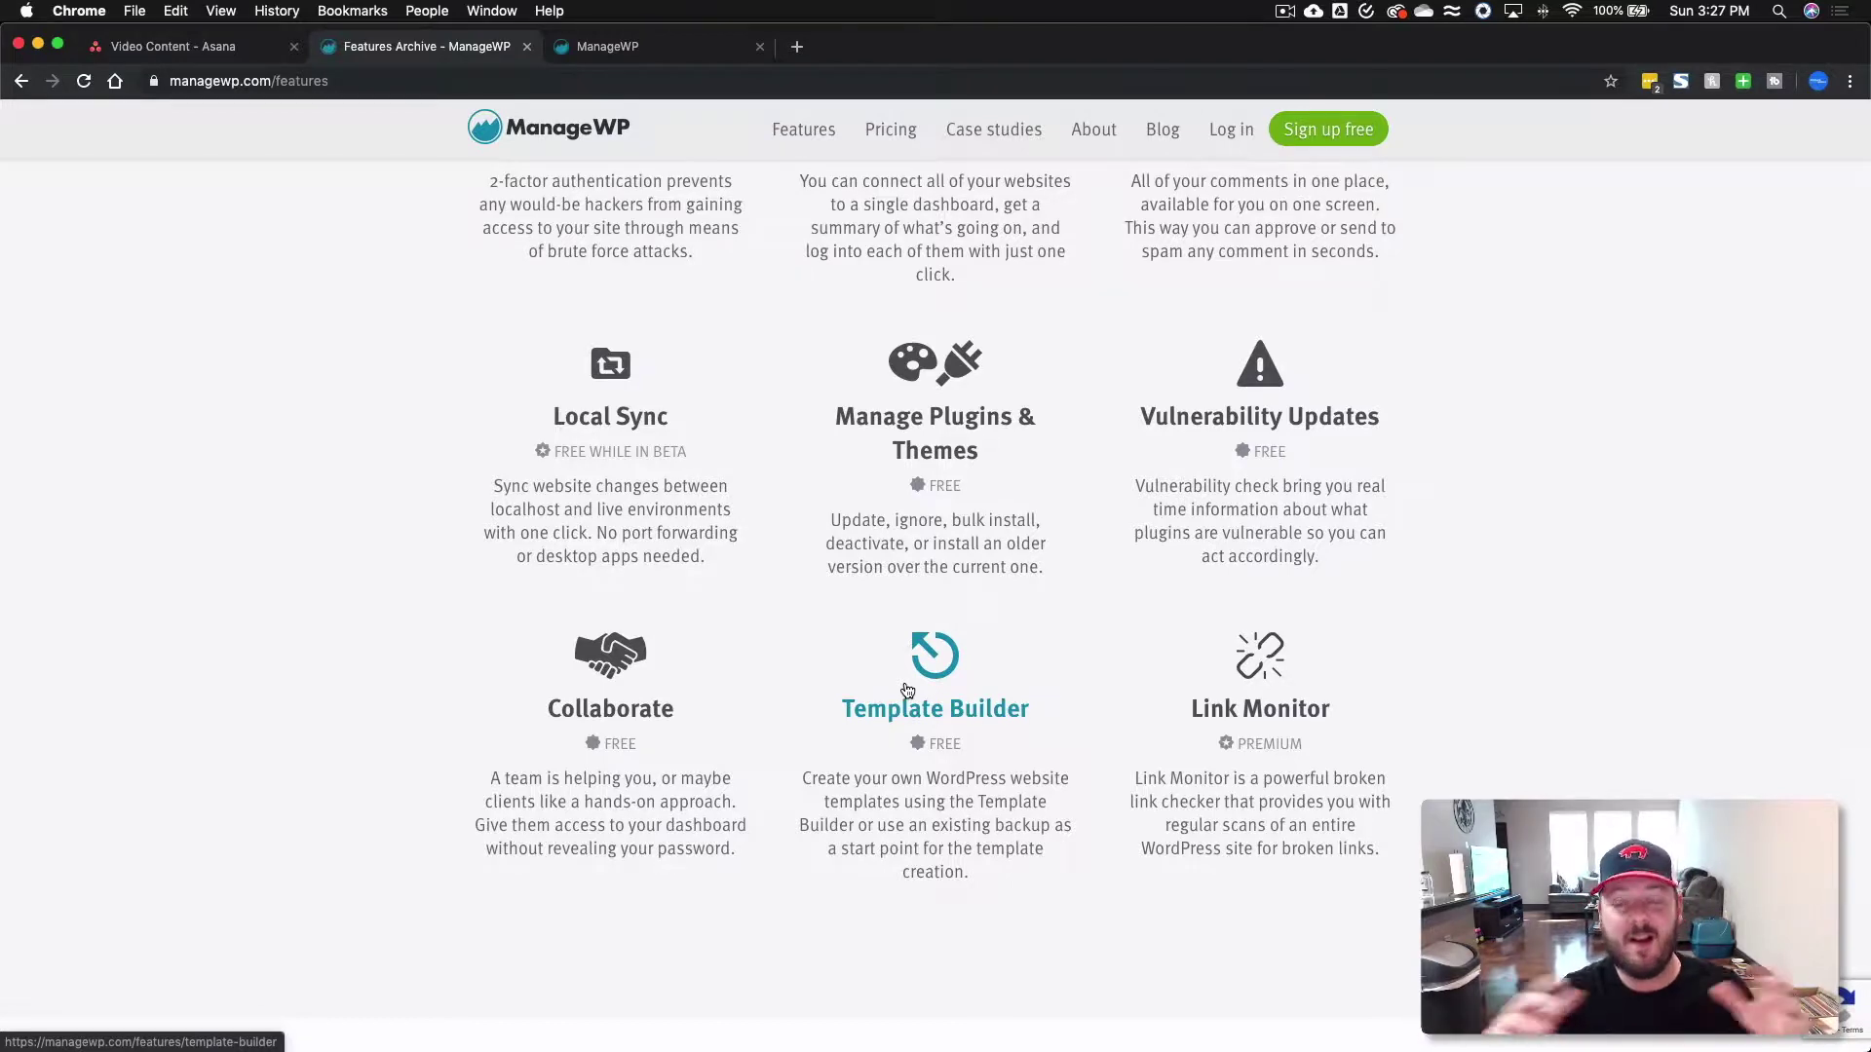
scroll(777, 483, "down", 6)
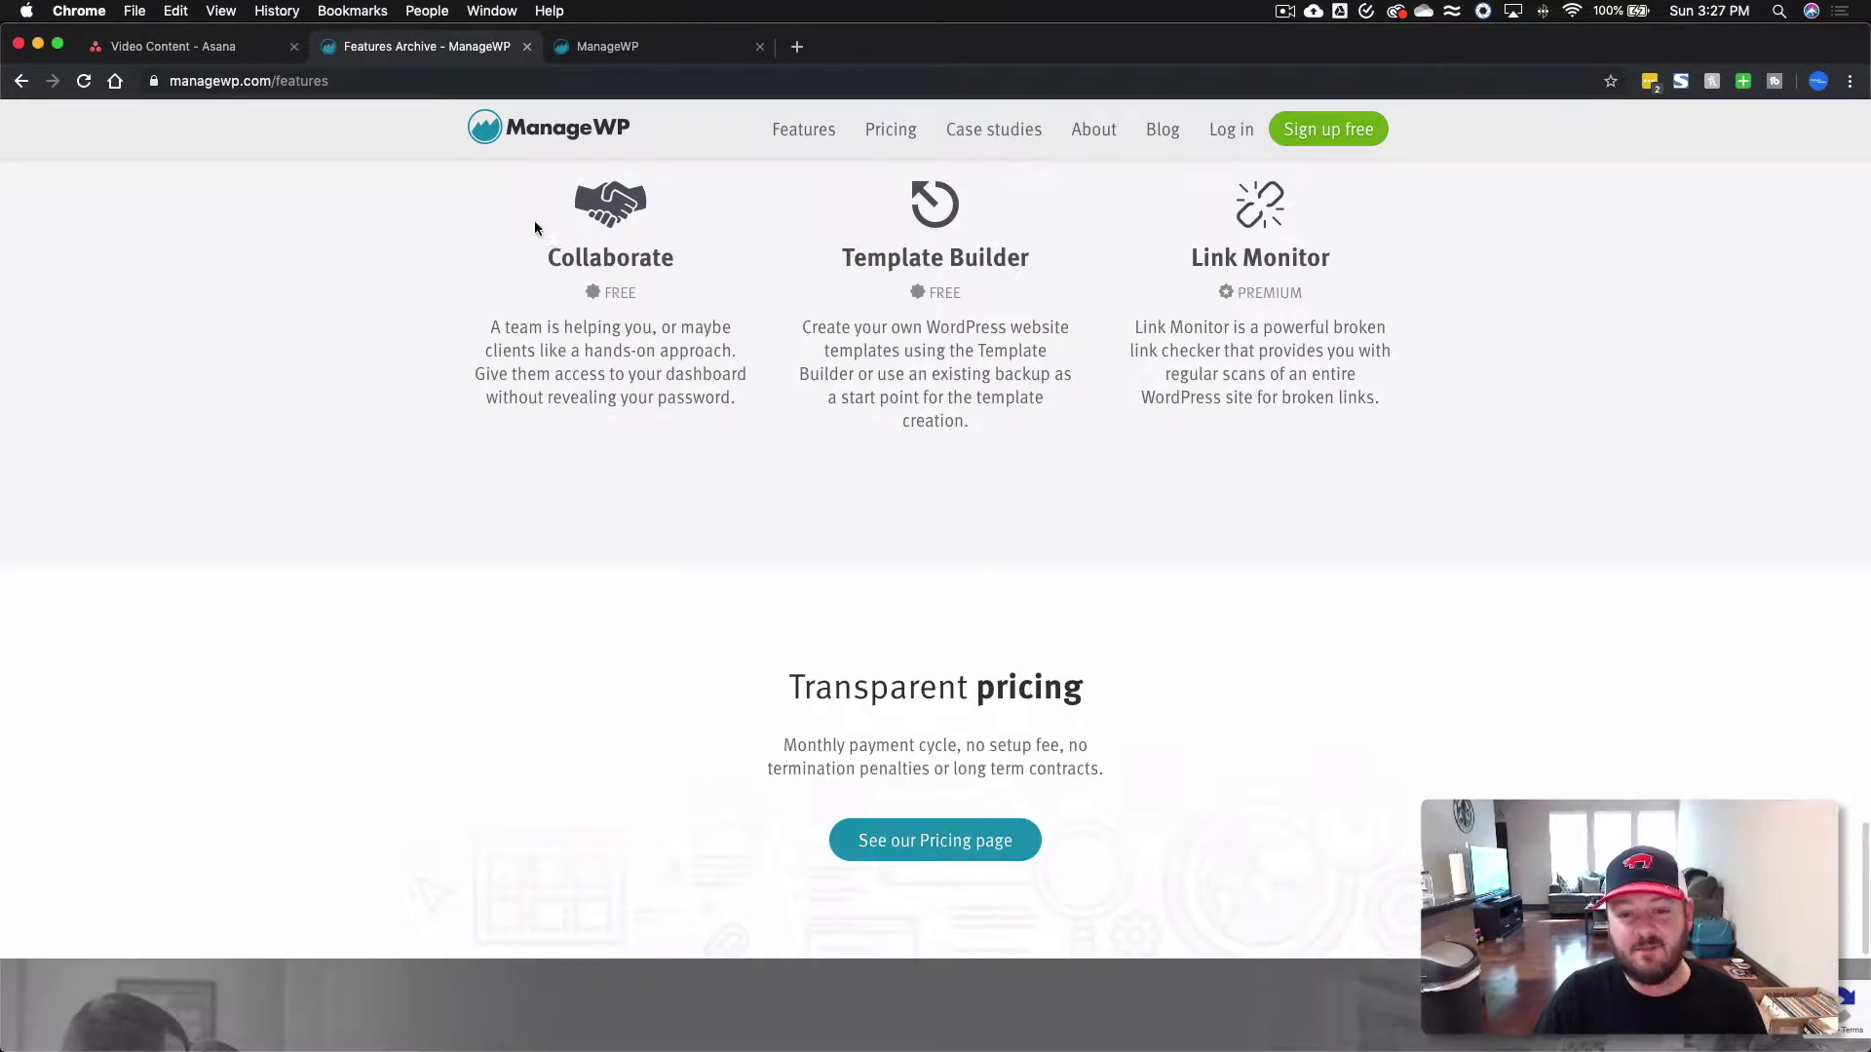
scroll(674, 307, "down", 3)
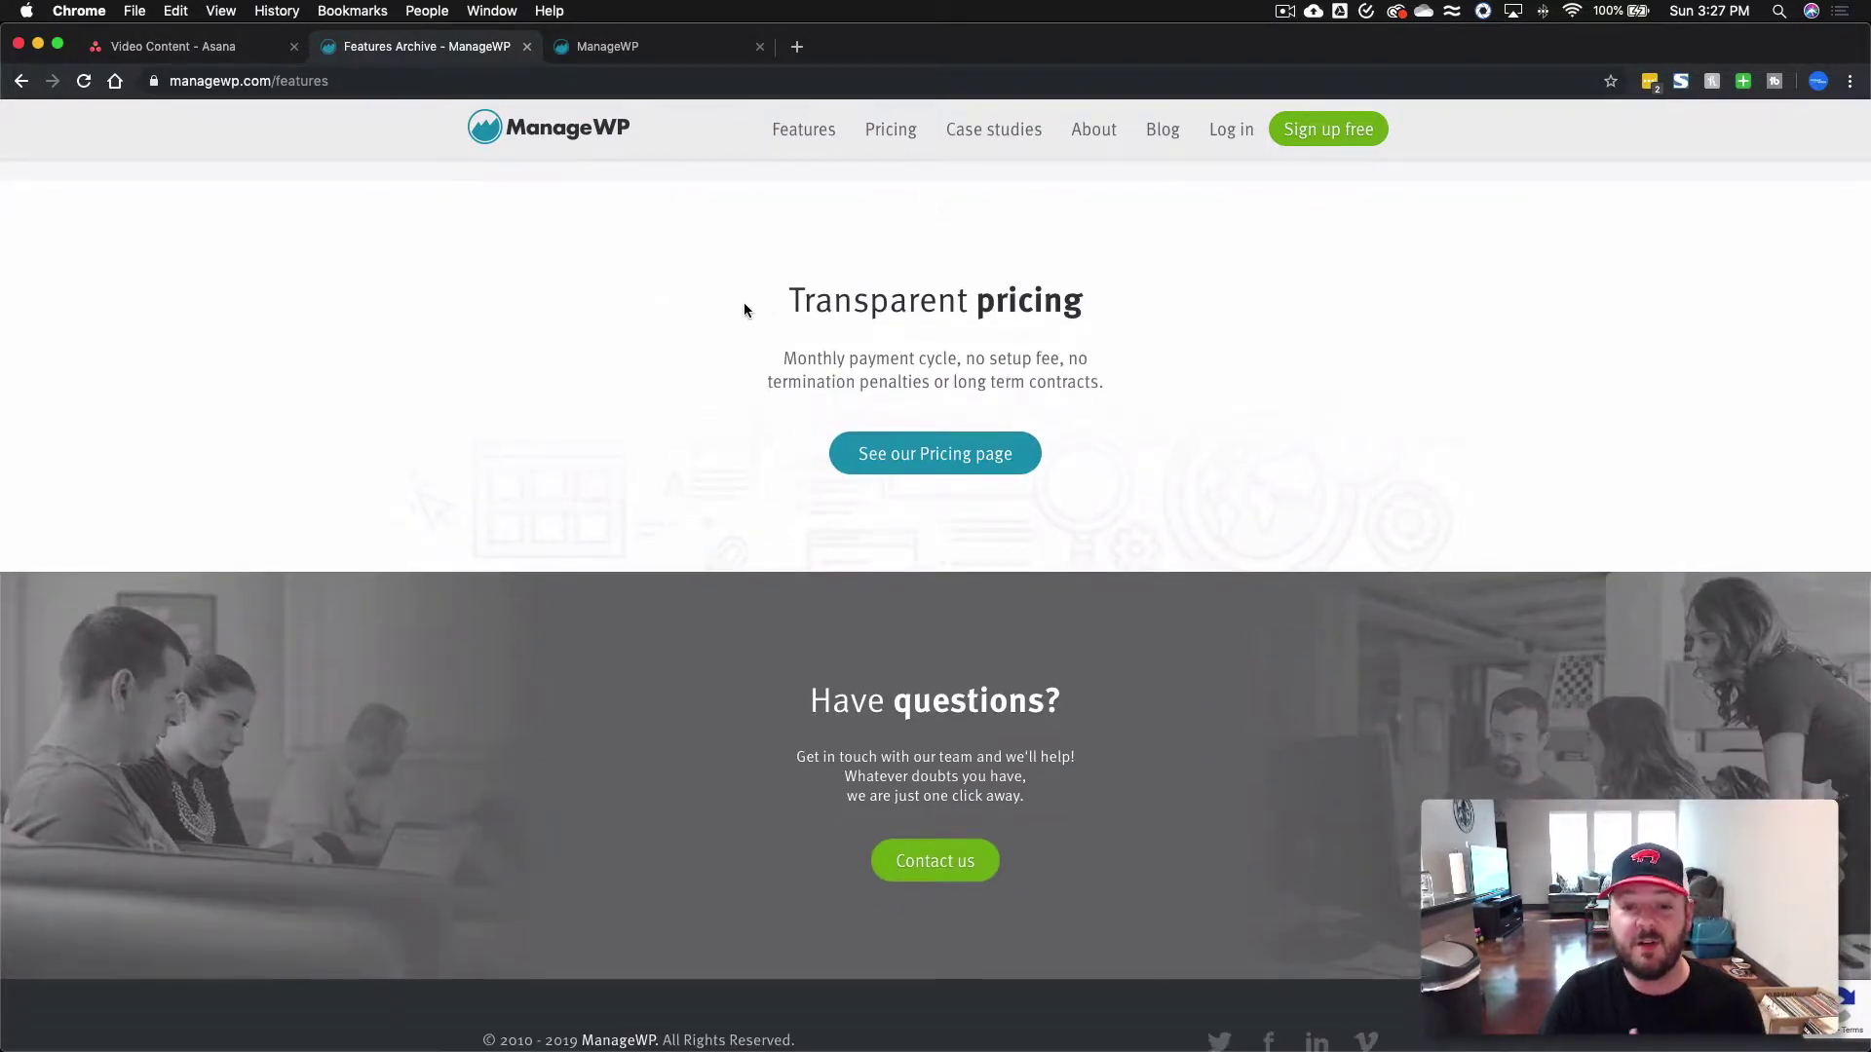
left_click(946, 460)
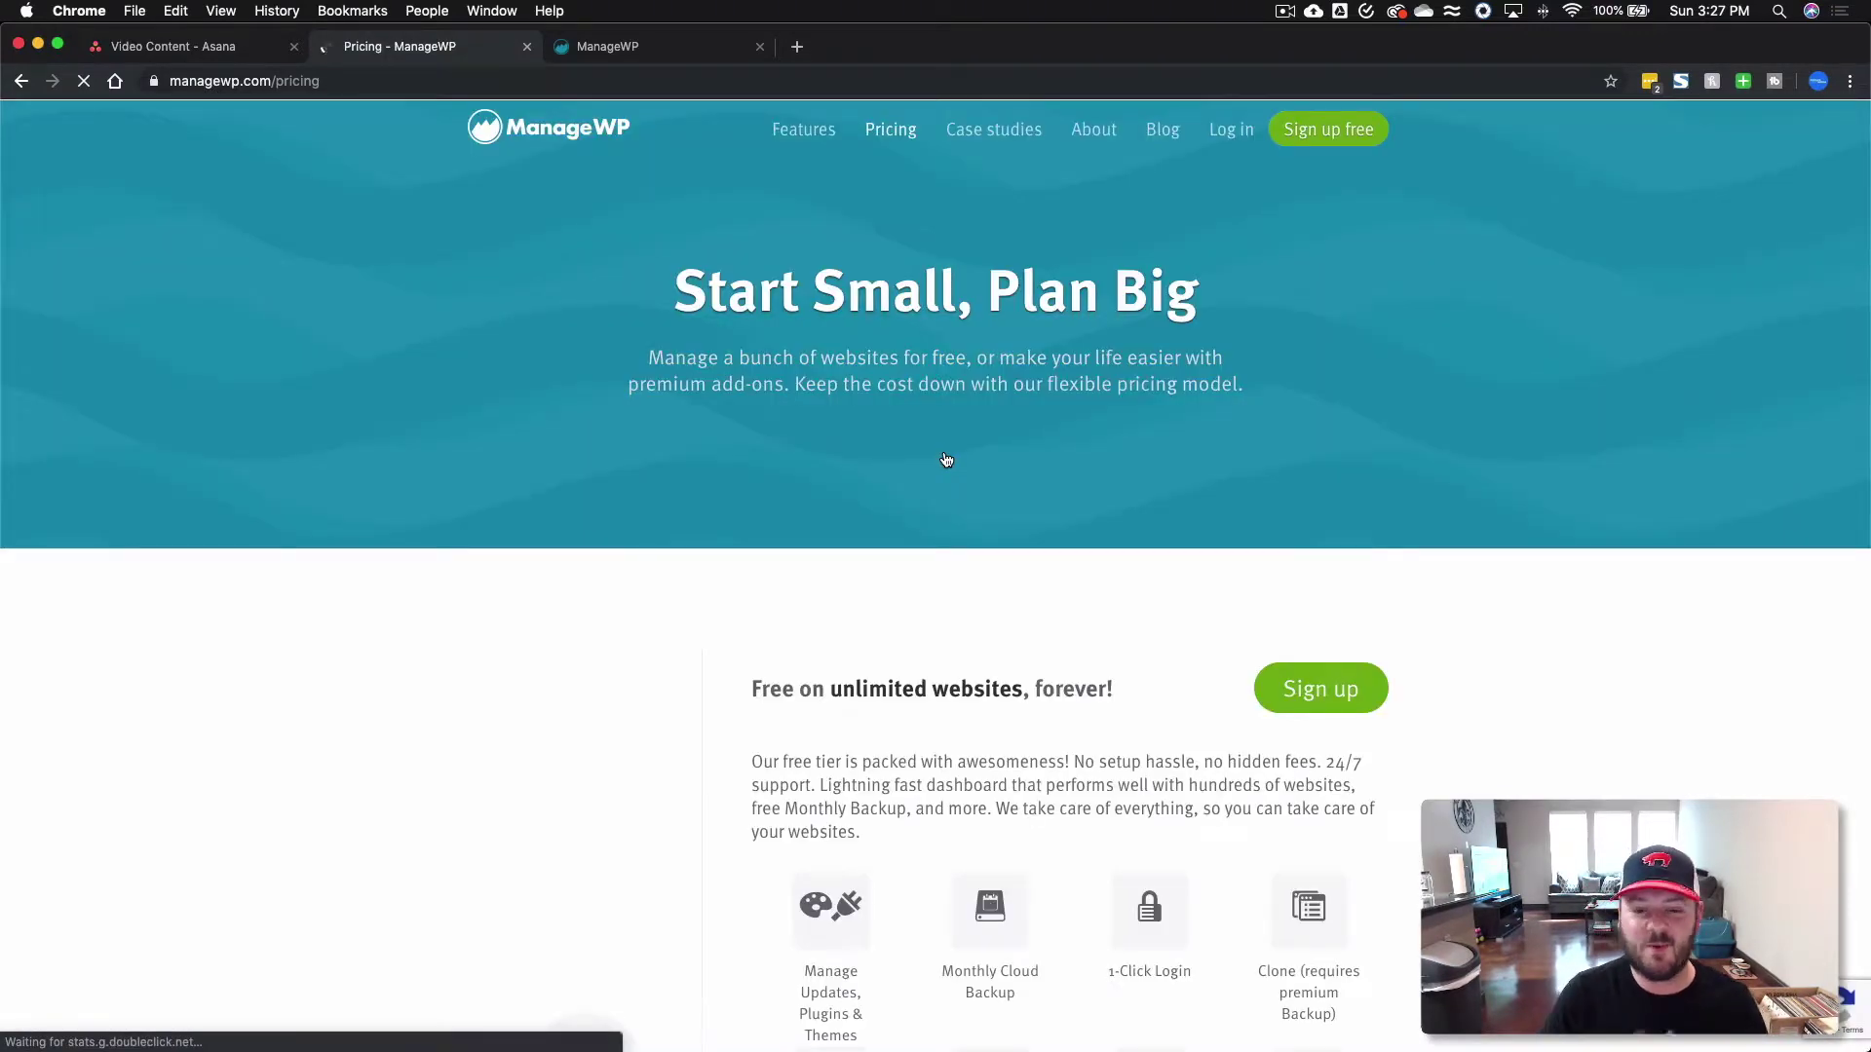
scroll(1340, 541, "down", 3)
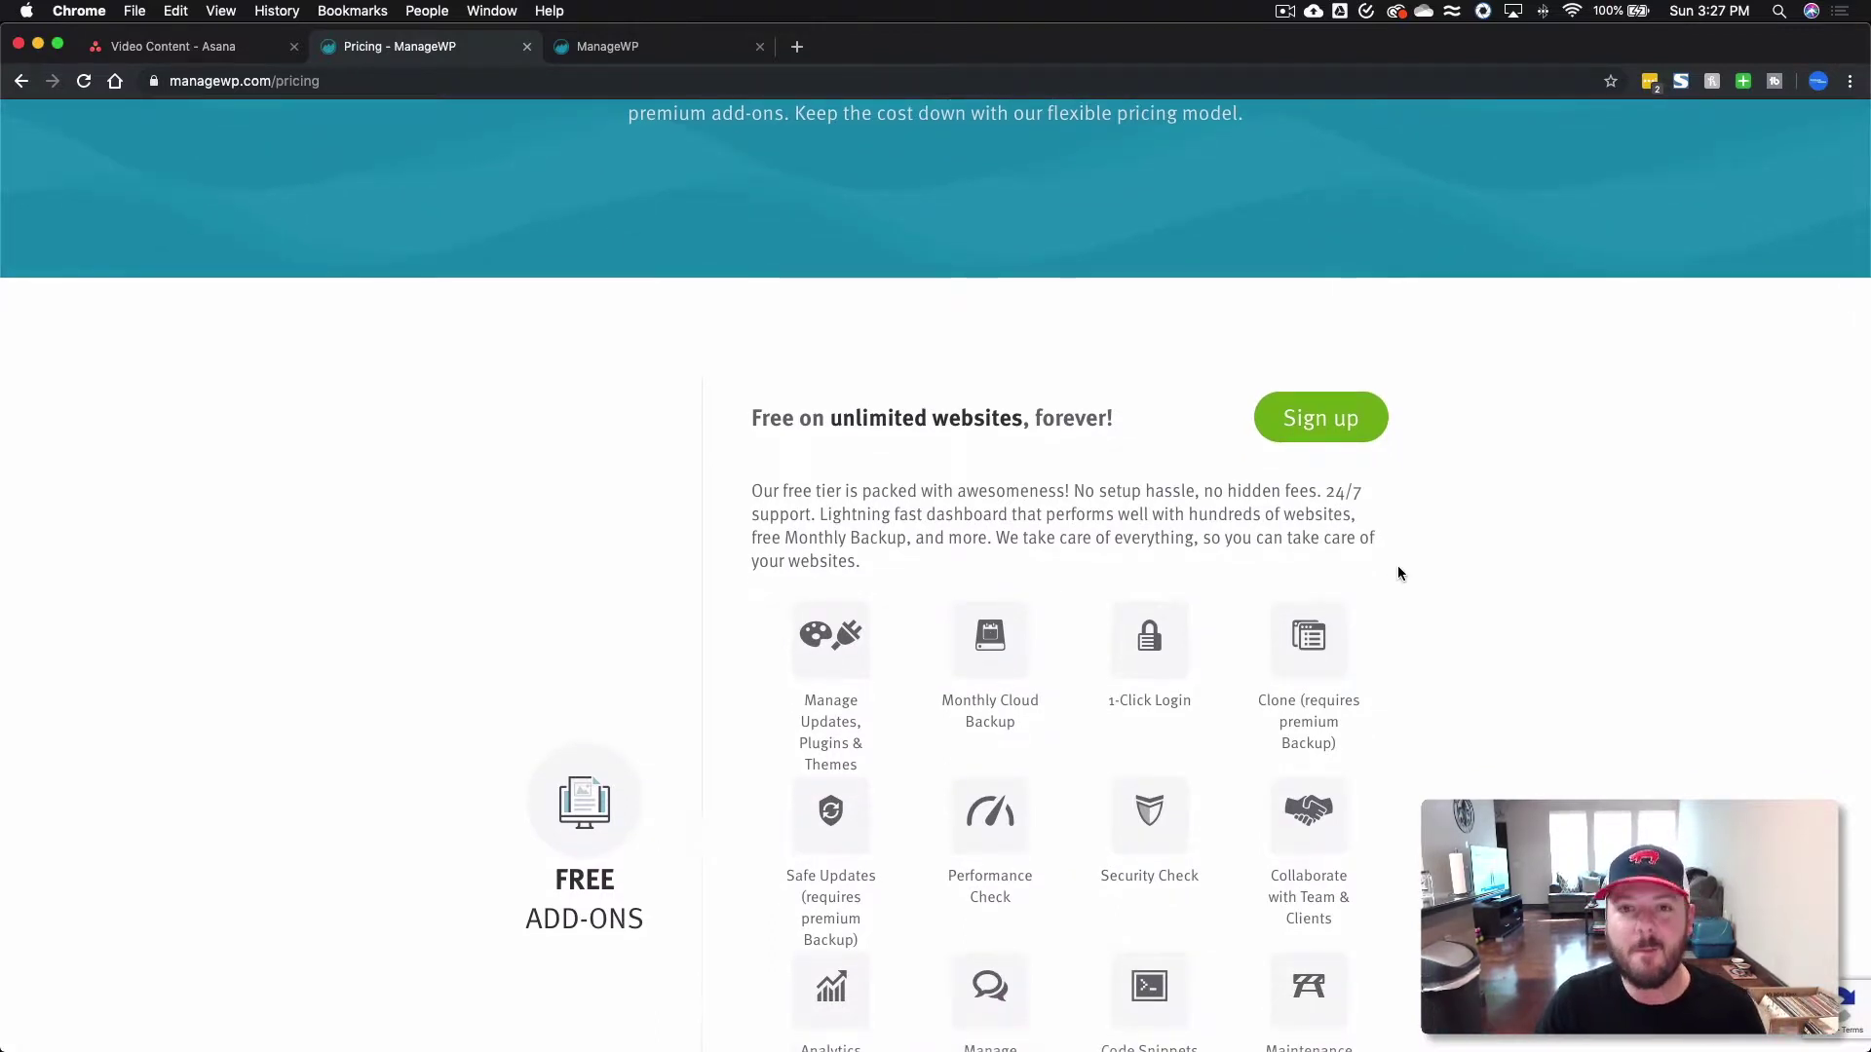
scroll(1398, 566, "down", 3)
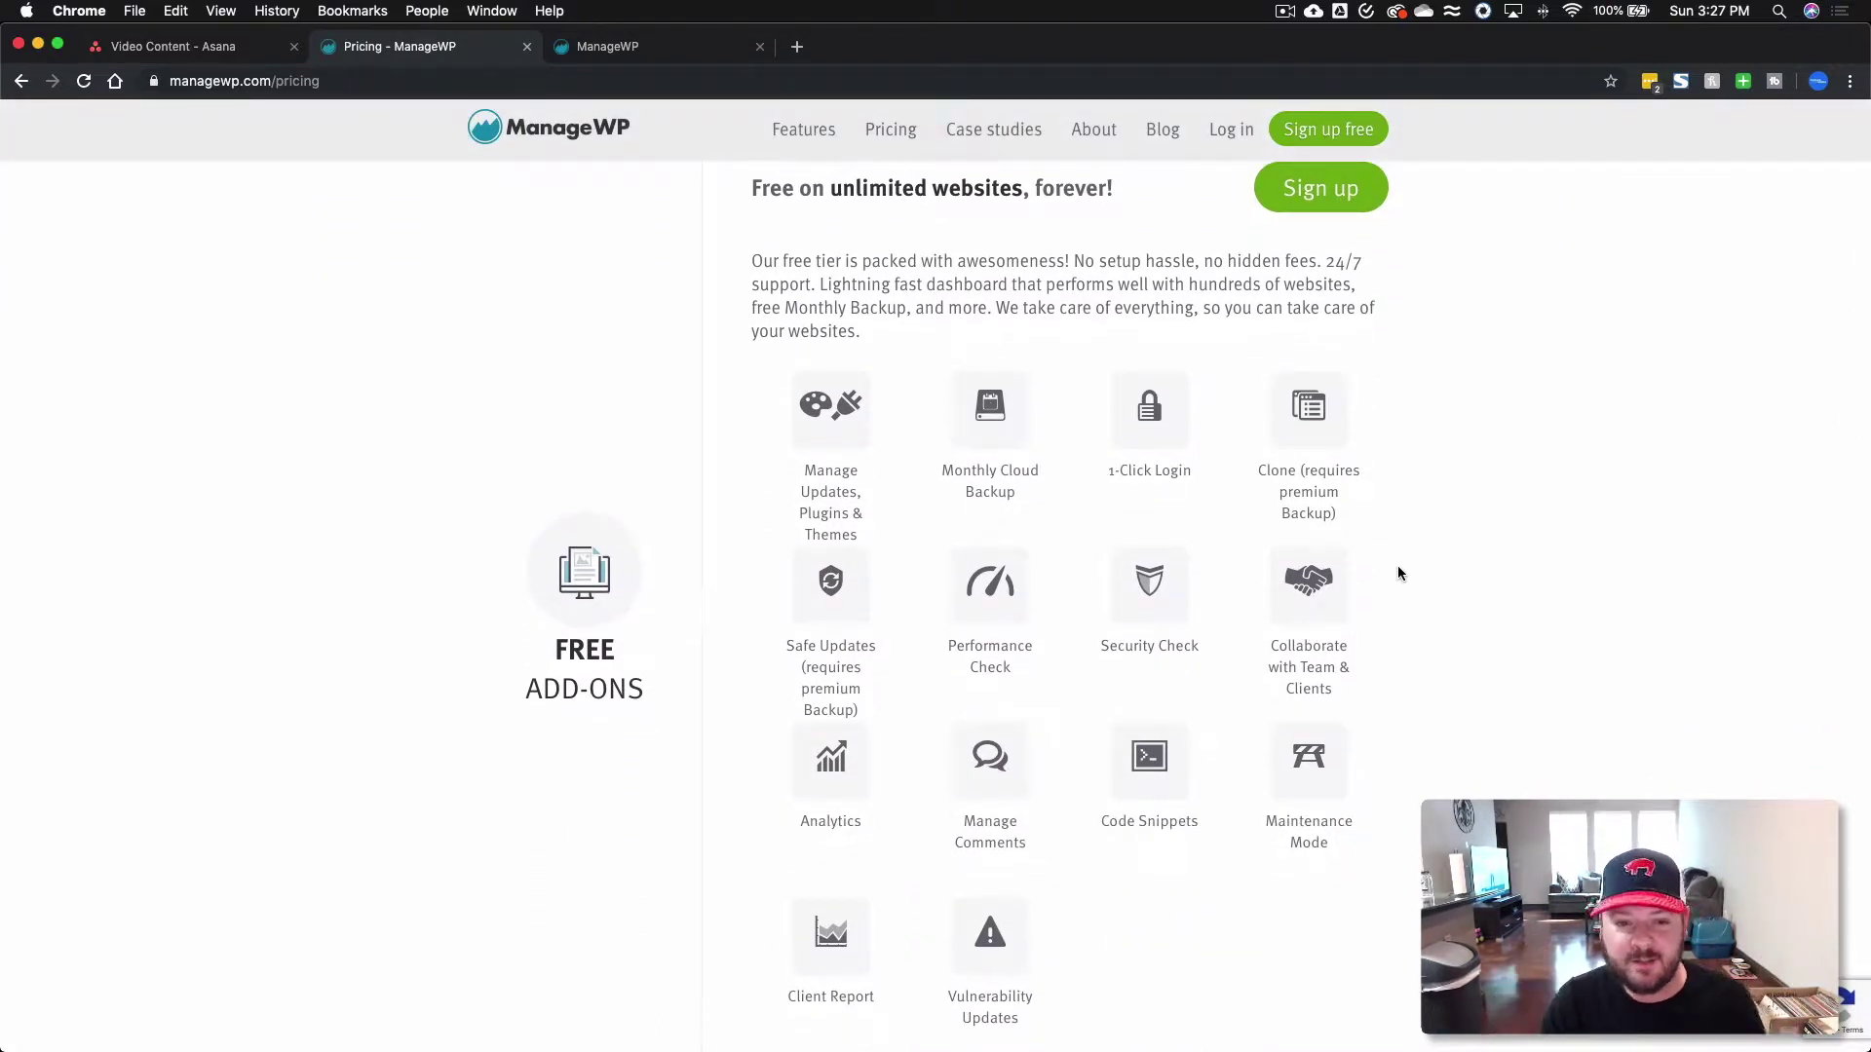
scroll(1396, 571, "down", 2)
scroll(985, 234, "up", 1)
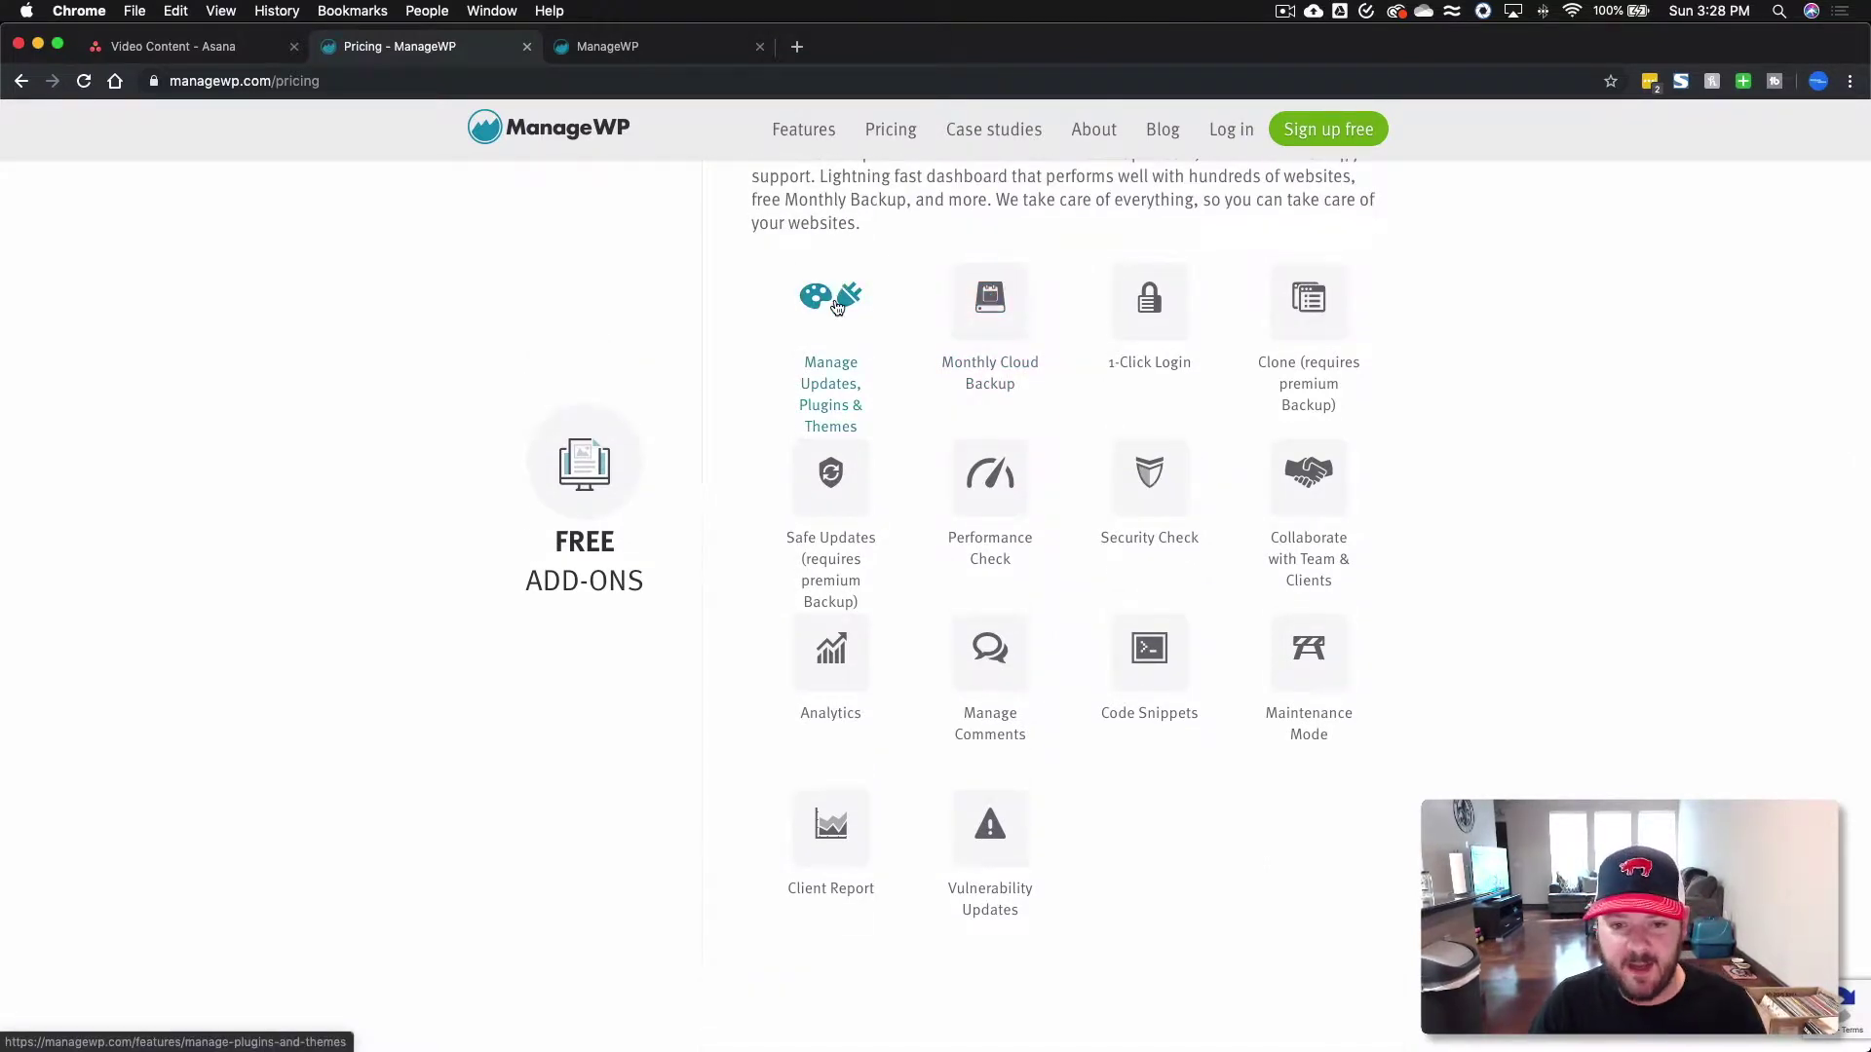
scroll(906, 317, "down", 8)
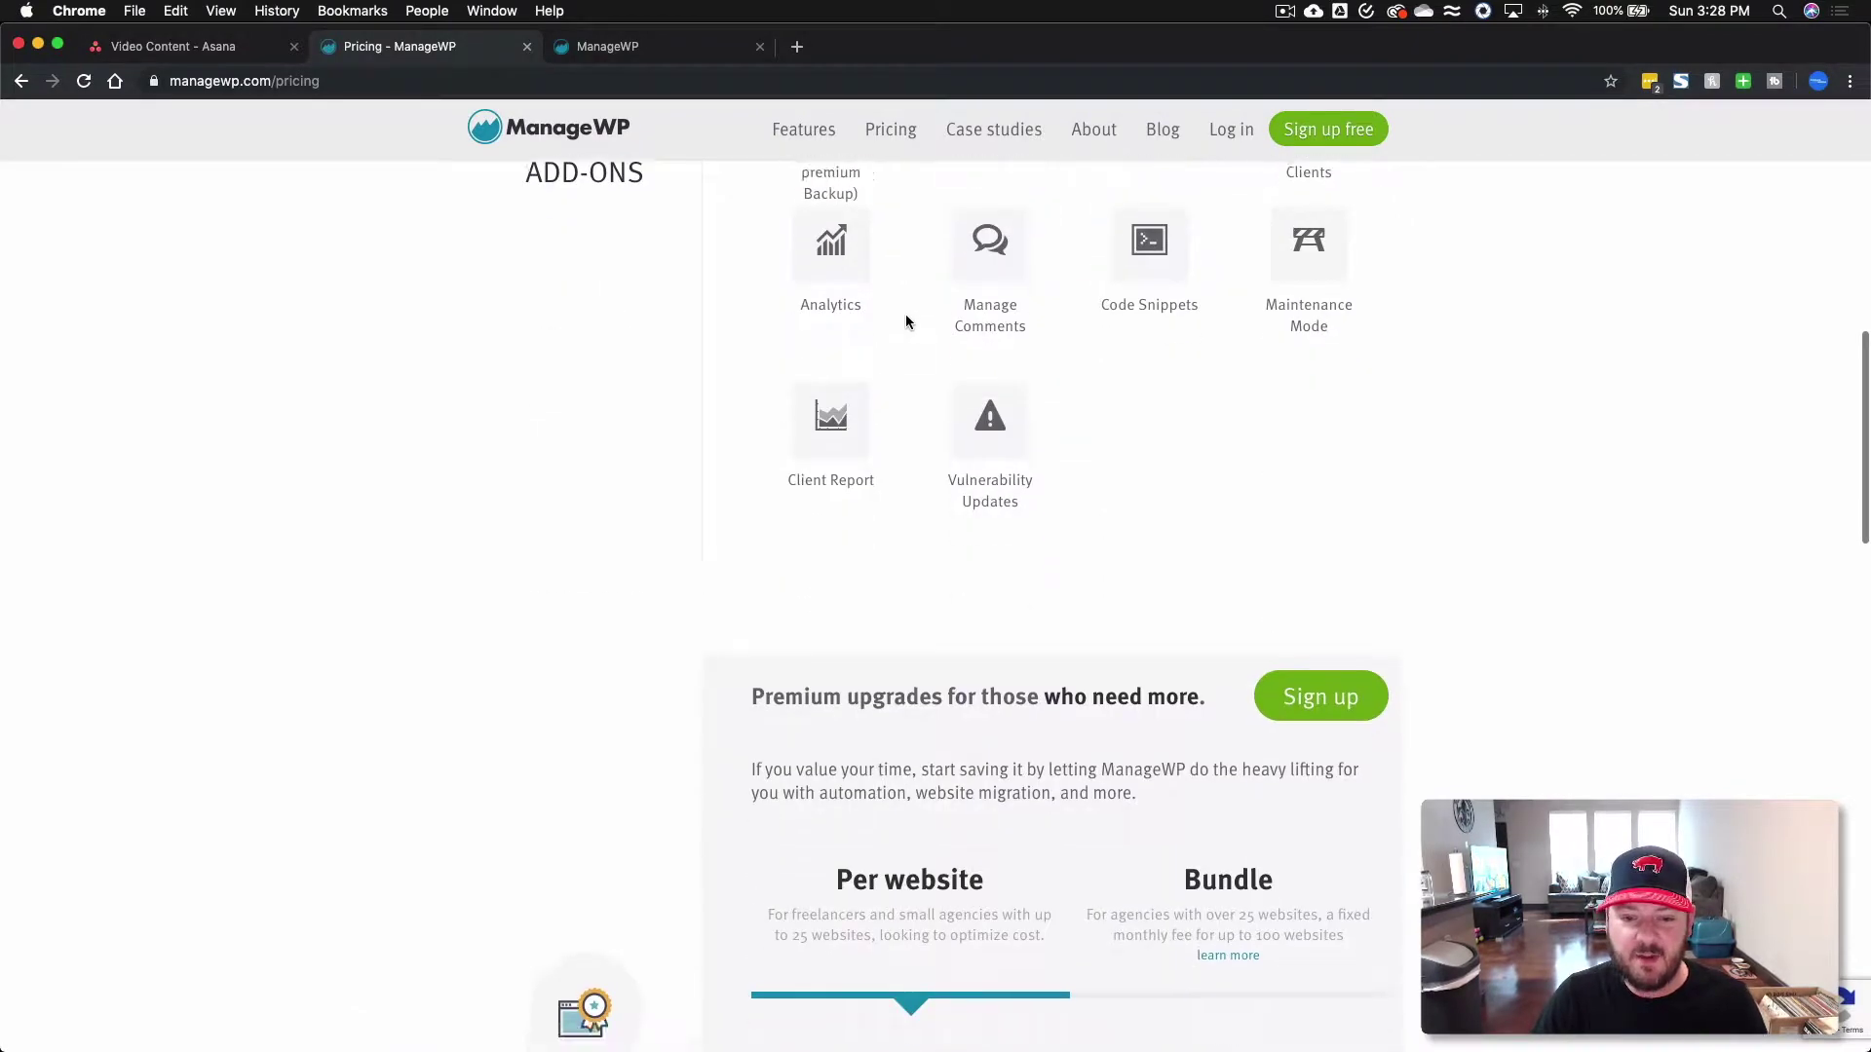
scroll(906, 319, "down", 4)
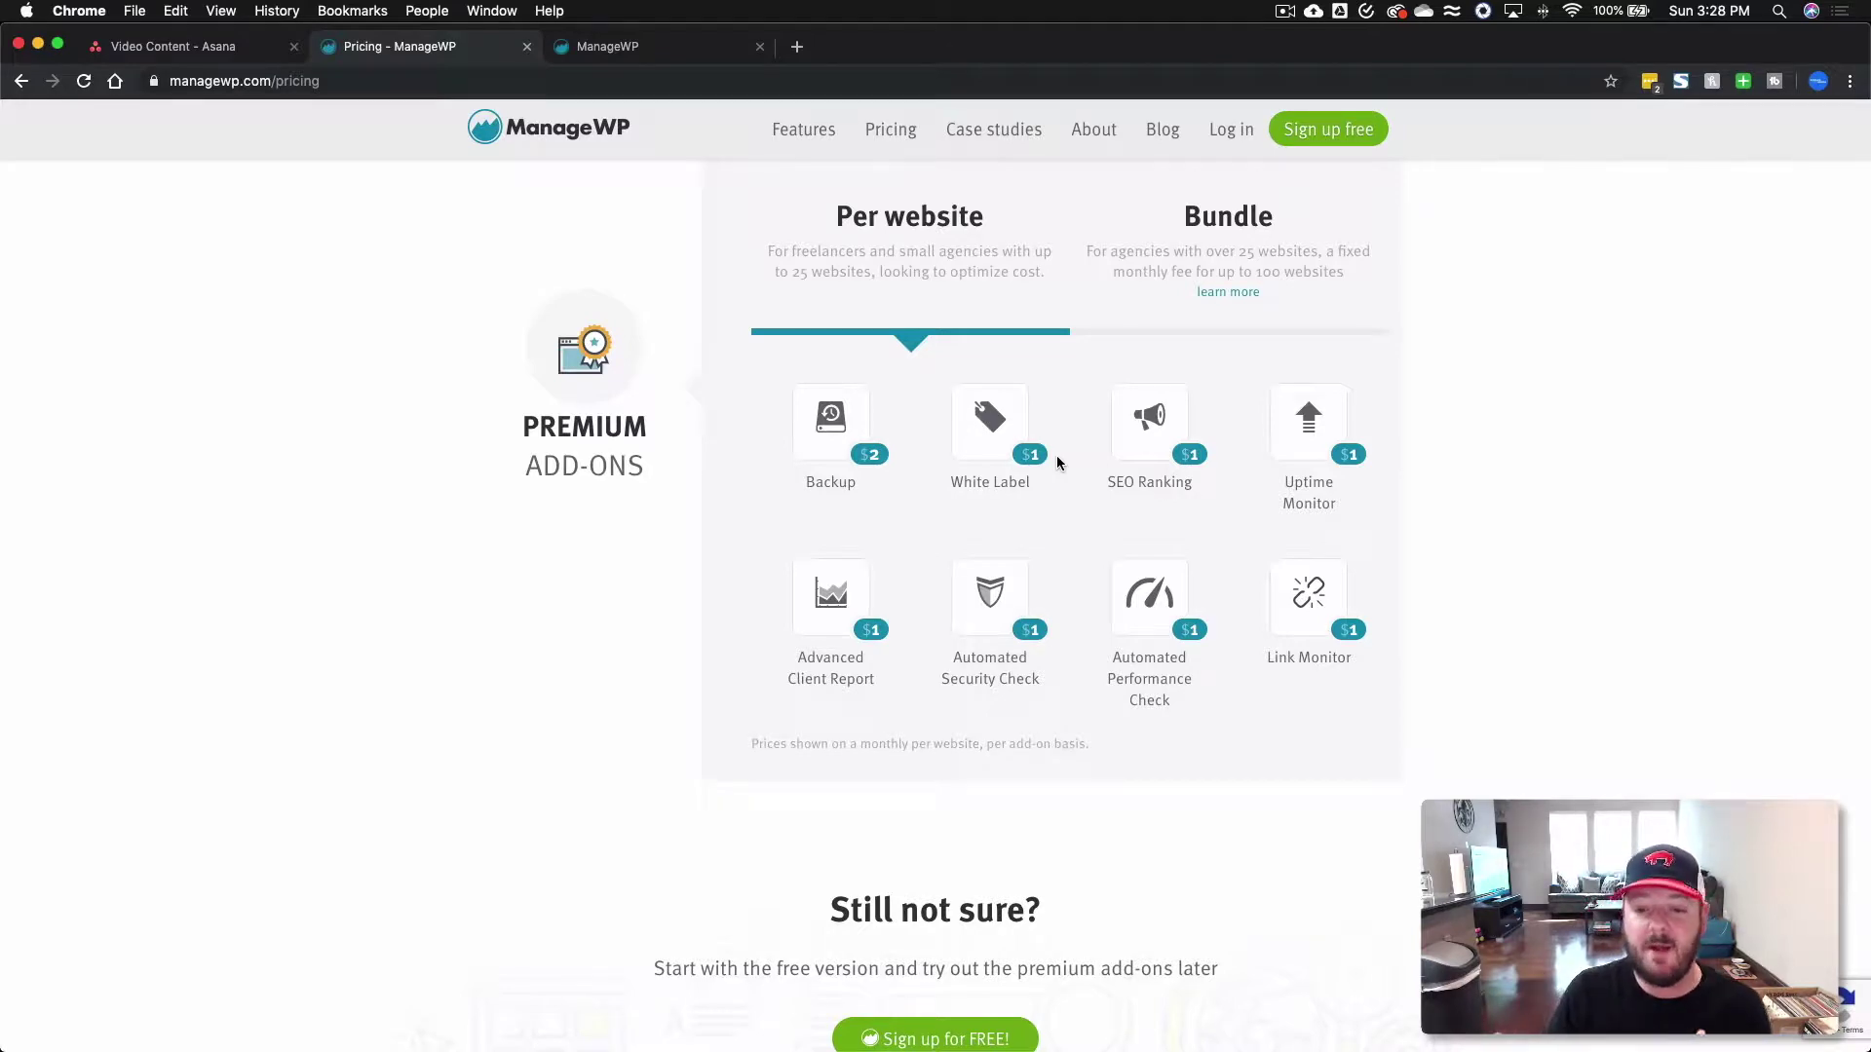
scroll(1360, 500, "down", 8)
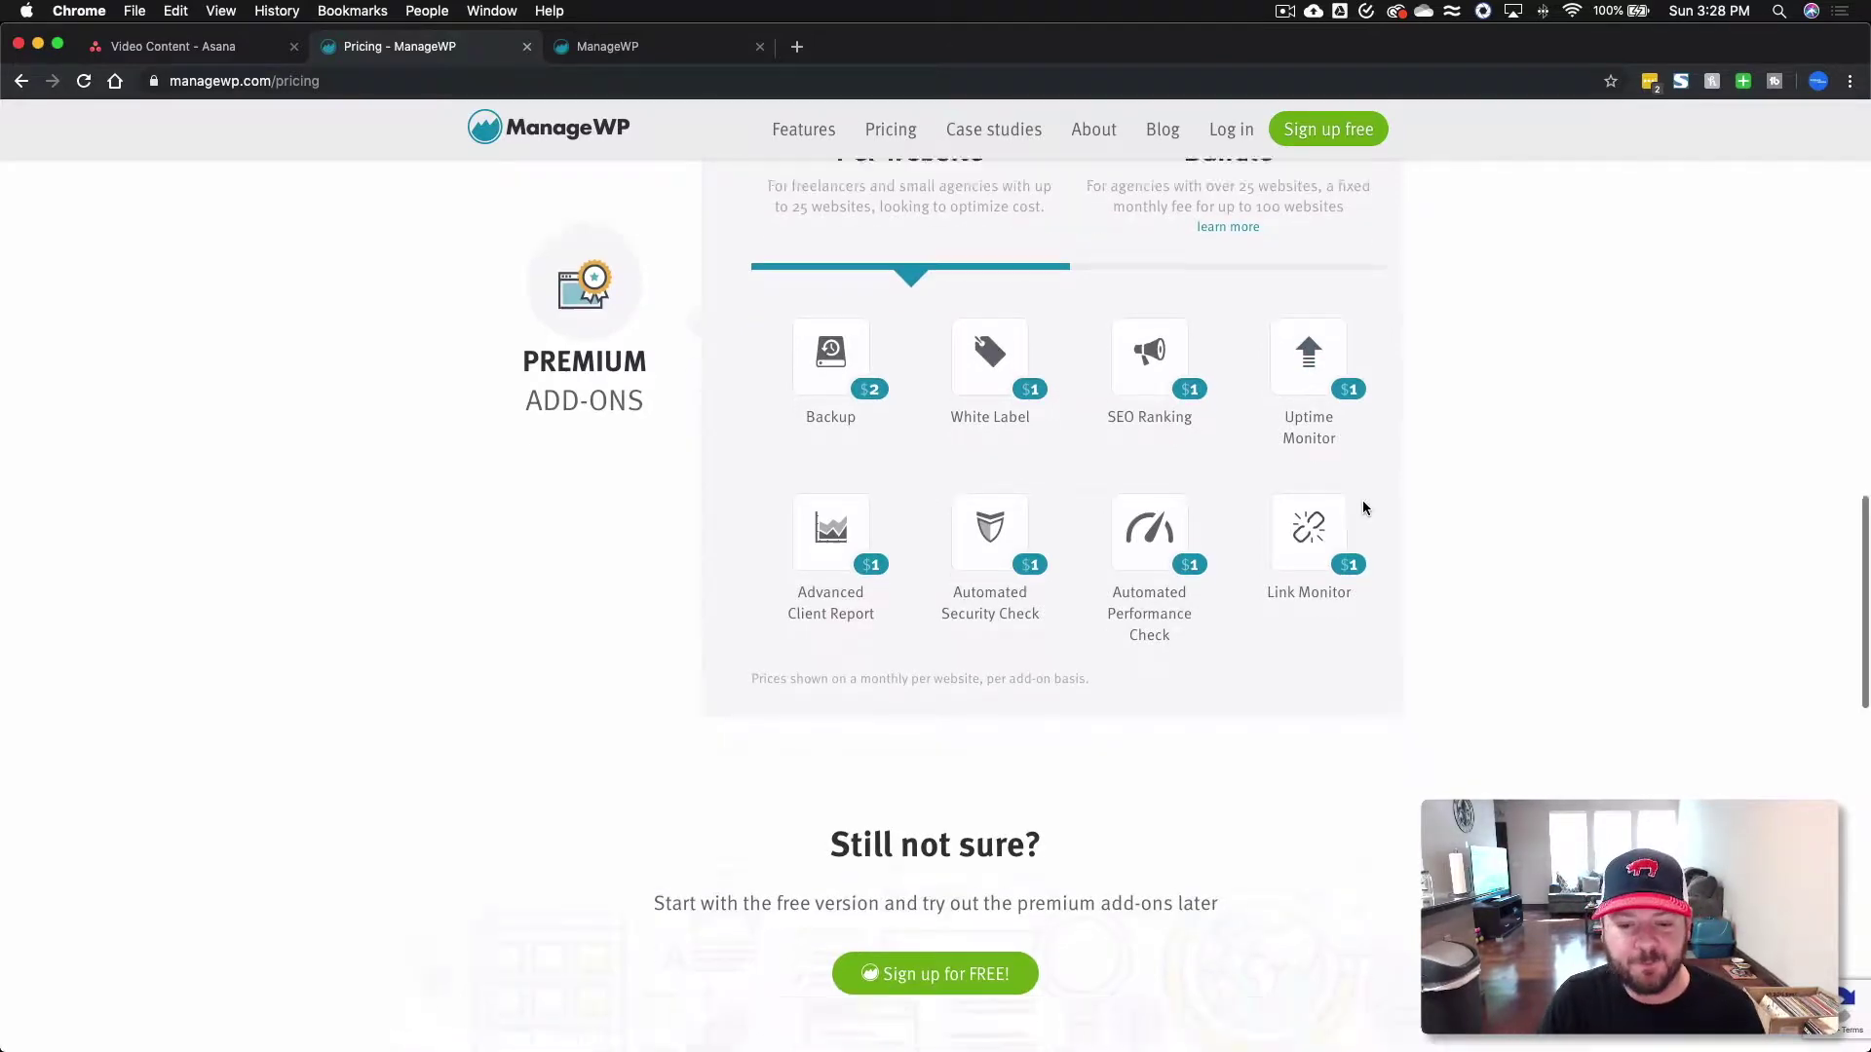
scroll(1360, 500, "up", 20)
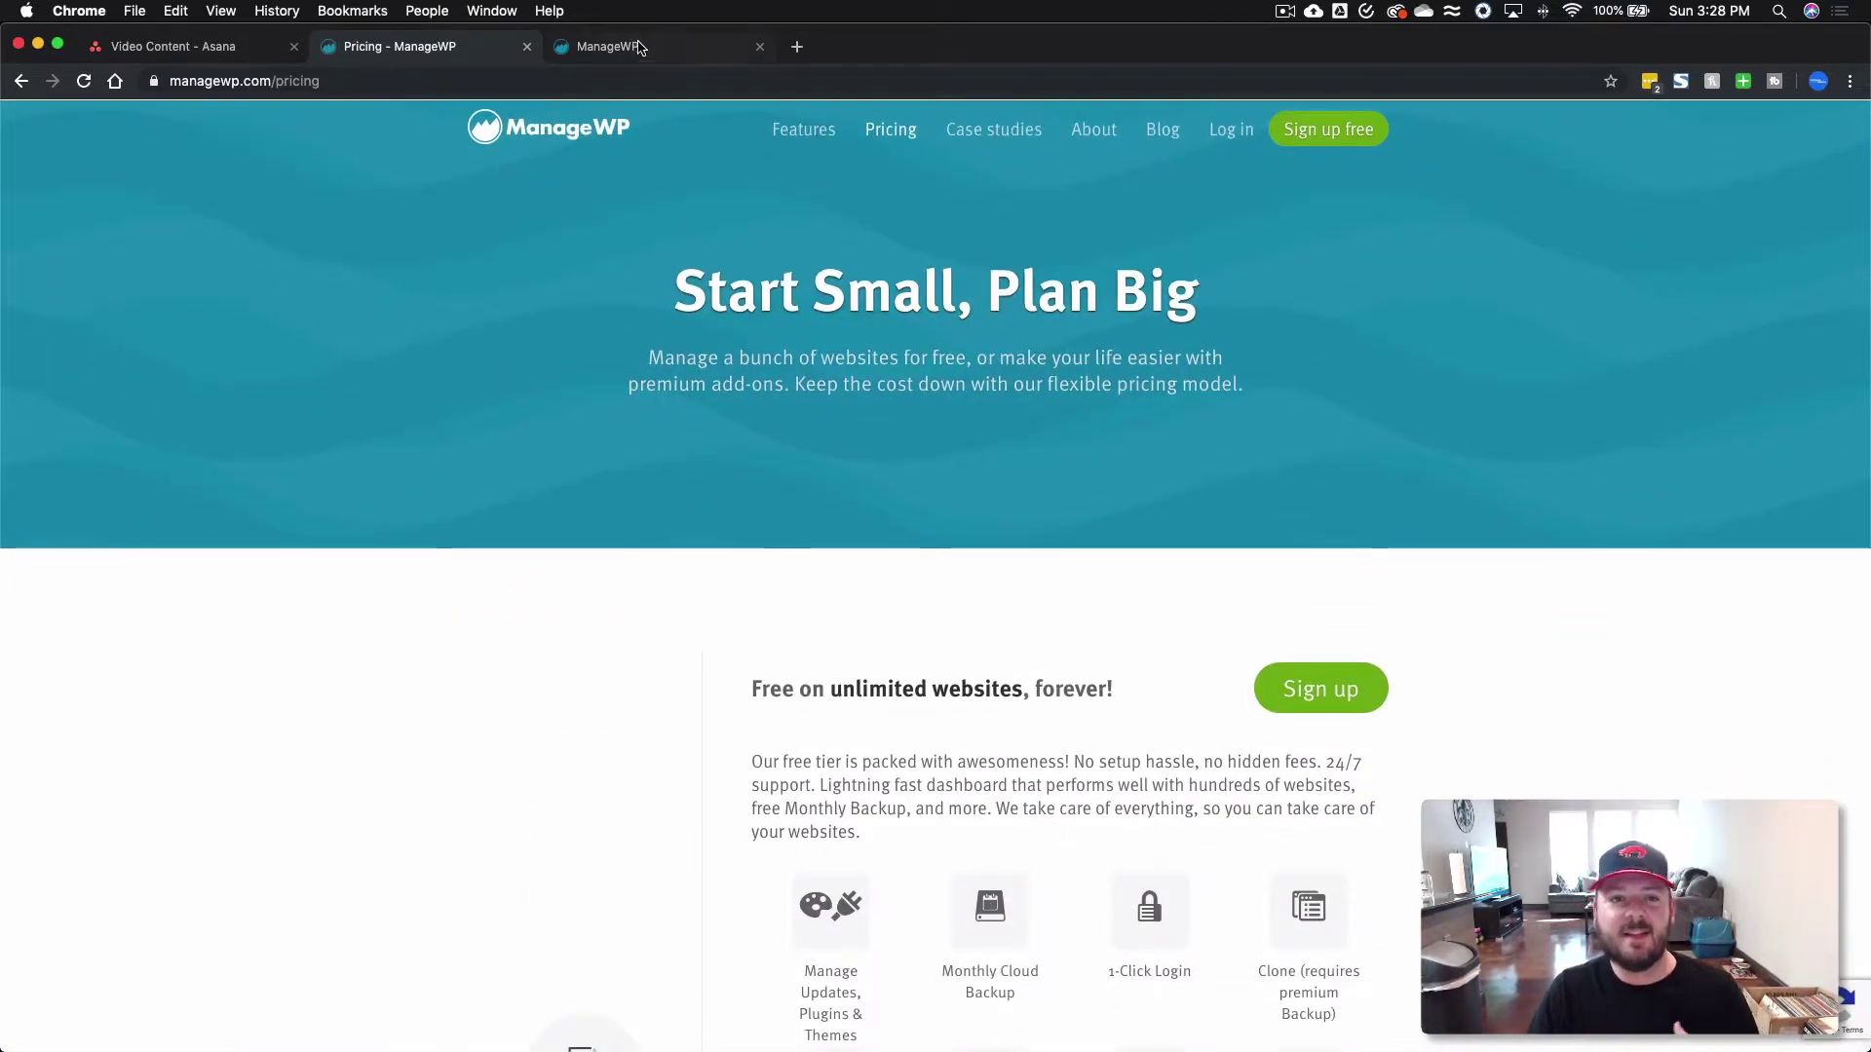
left_click(650, 53)
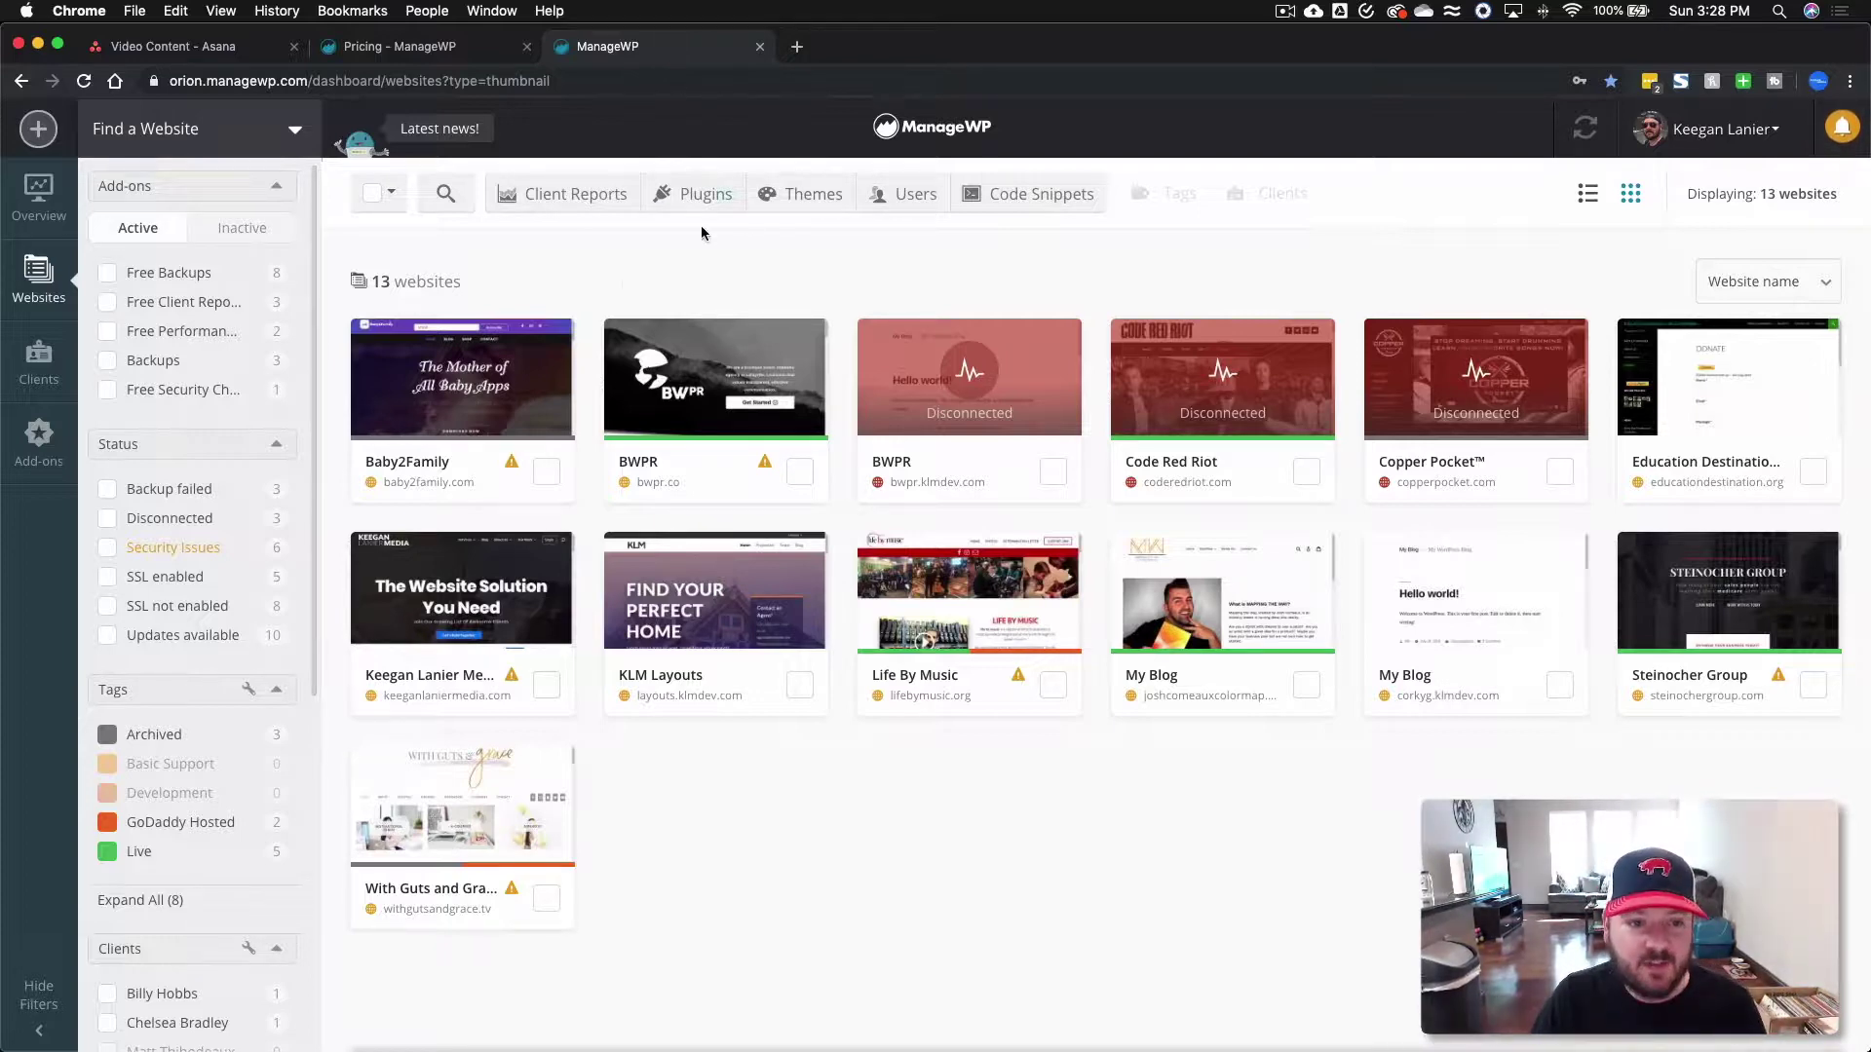
Open one website's dashboard from its card, look it over, and go to its Backups page
mouse_move(364, 561)
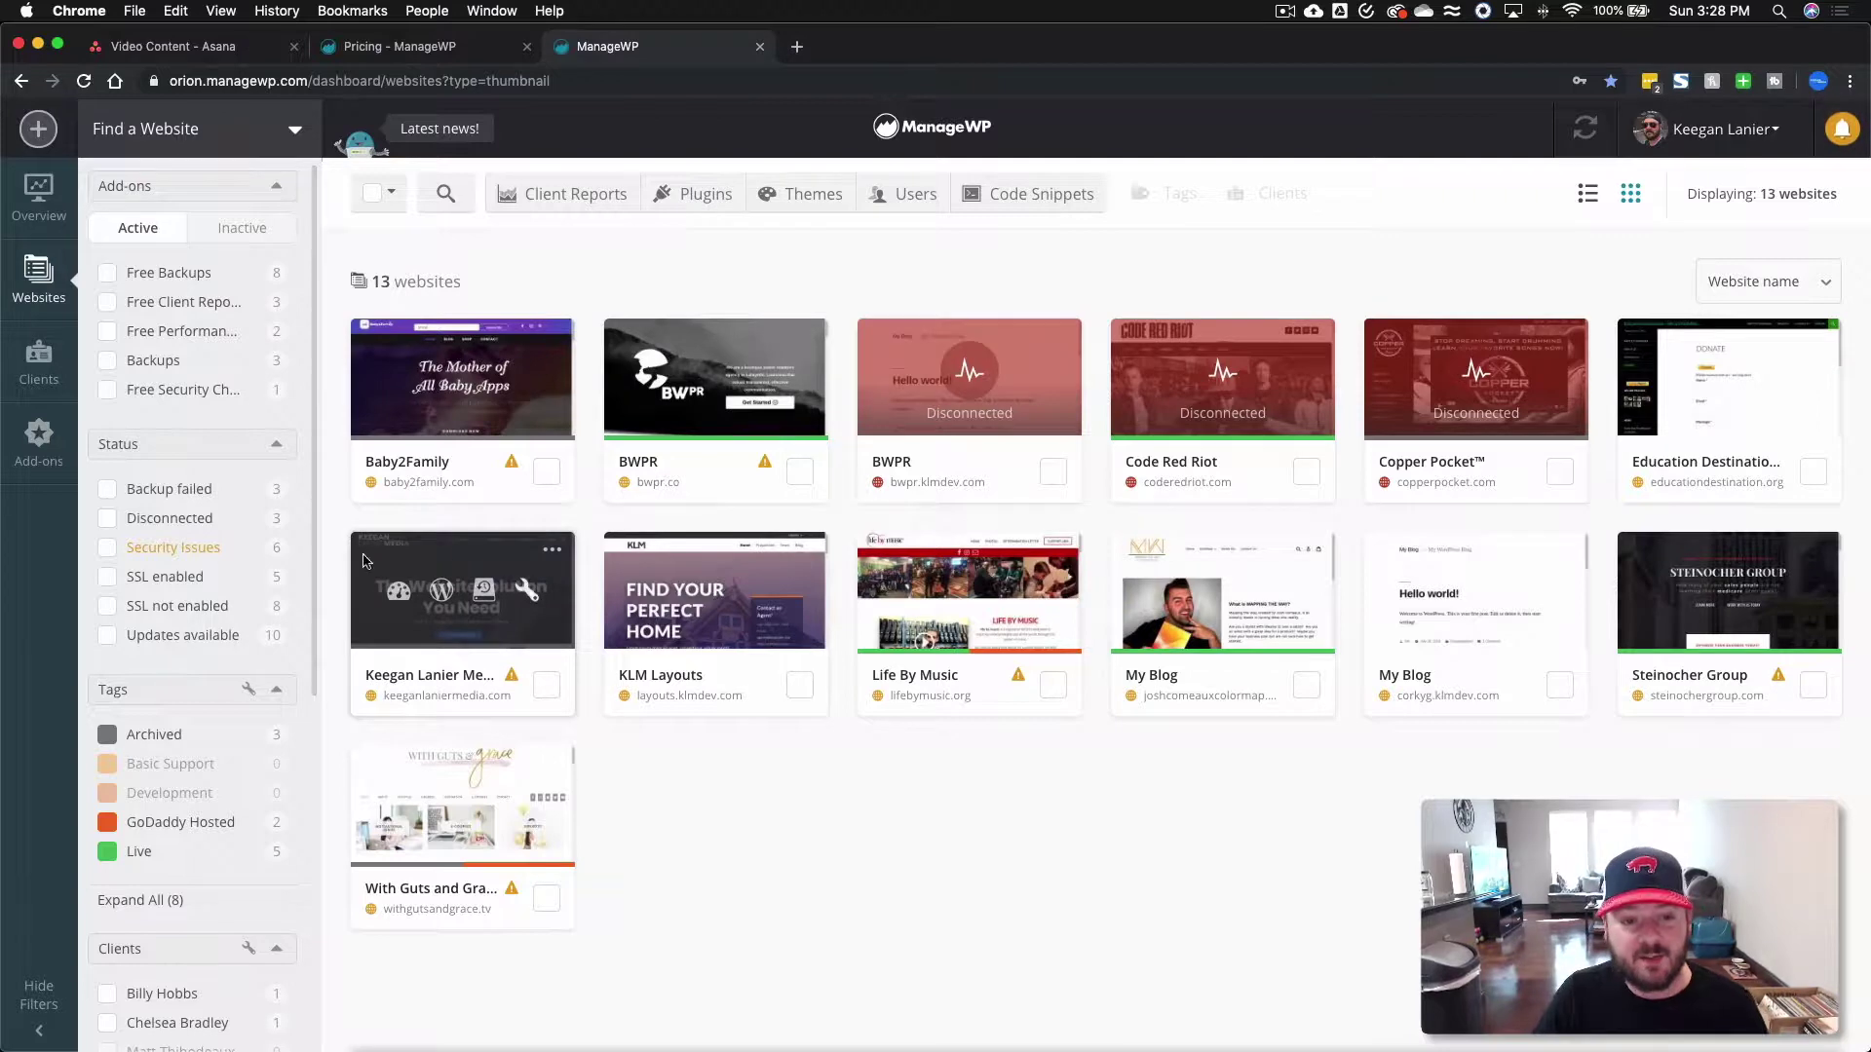
left_click(399, 593)
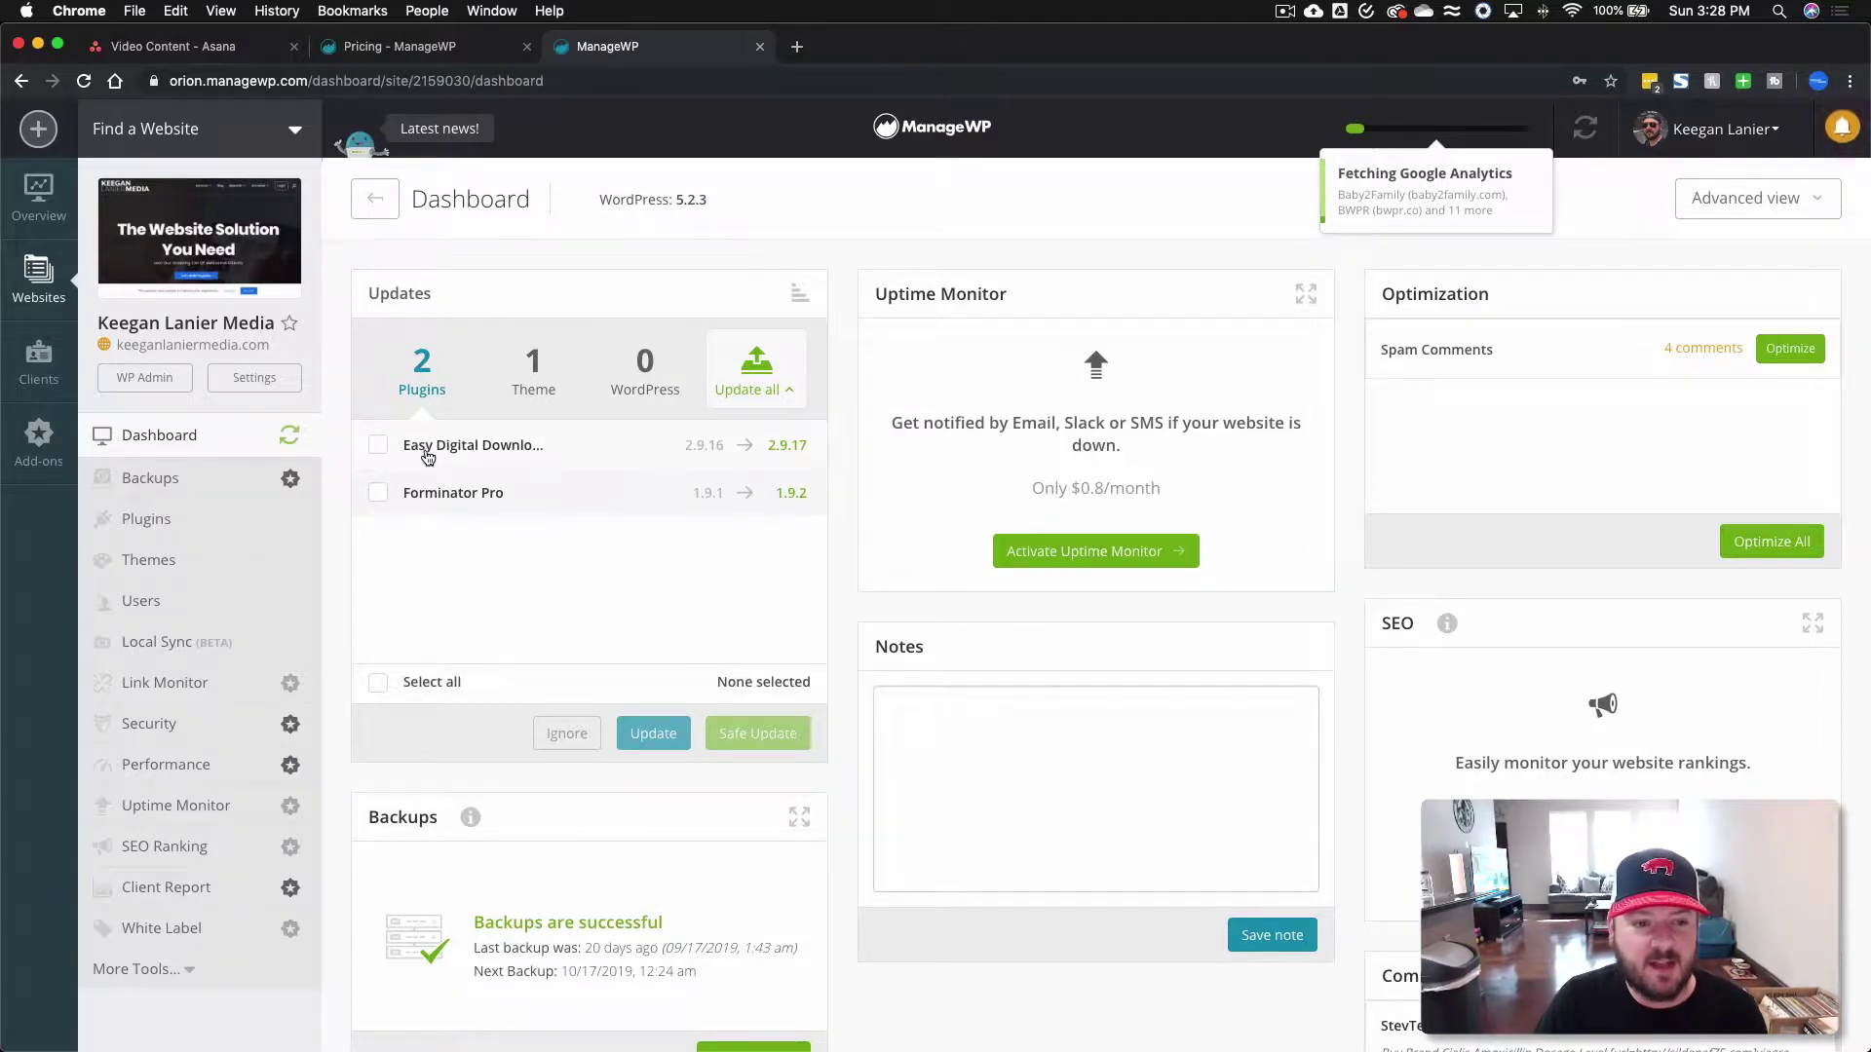
scroll(448, 652, "down", 5)
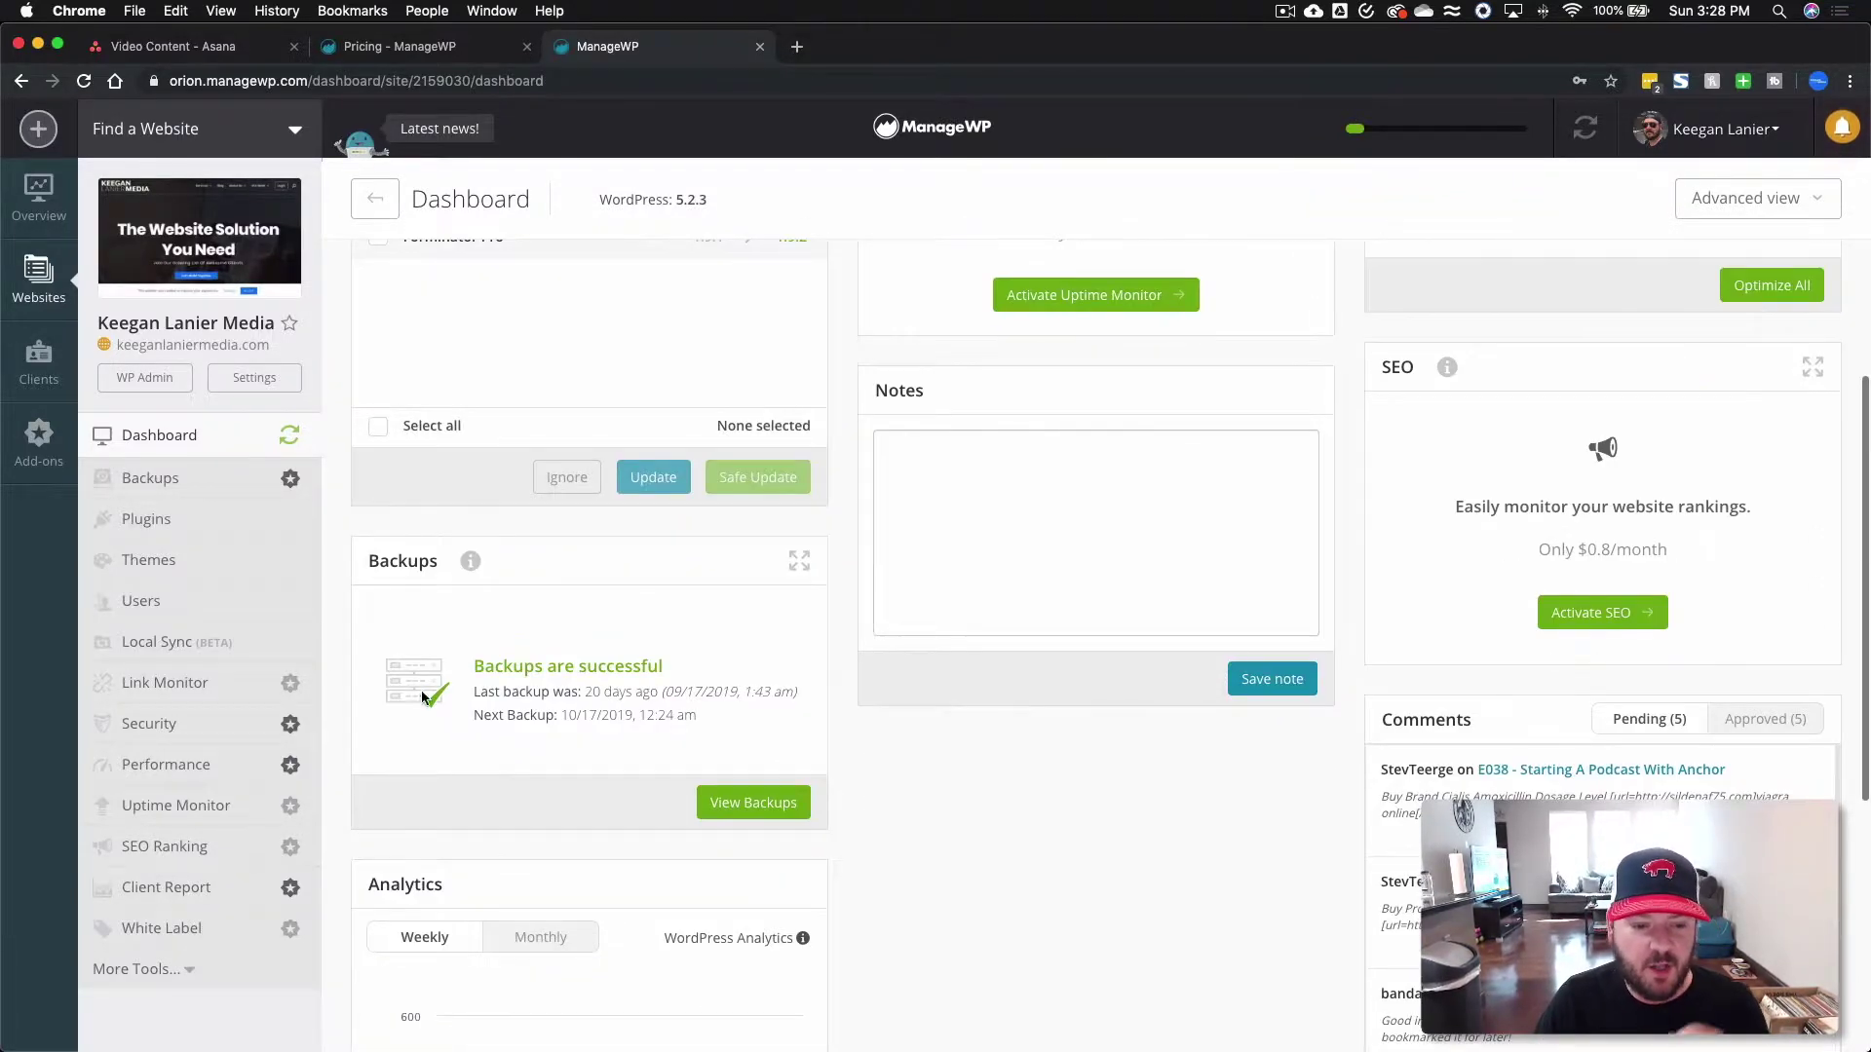
scroll(559, 673, "up", 5)
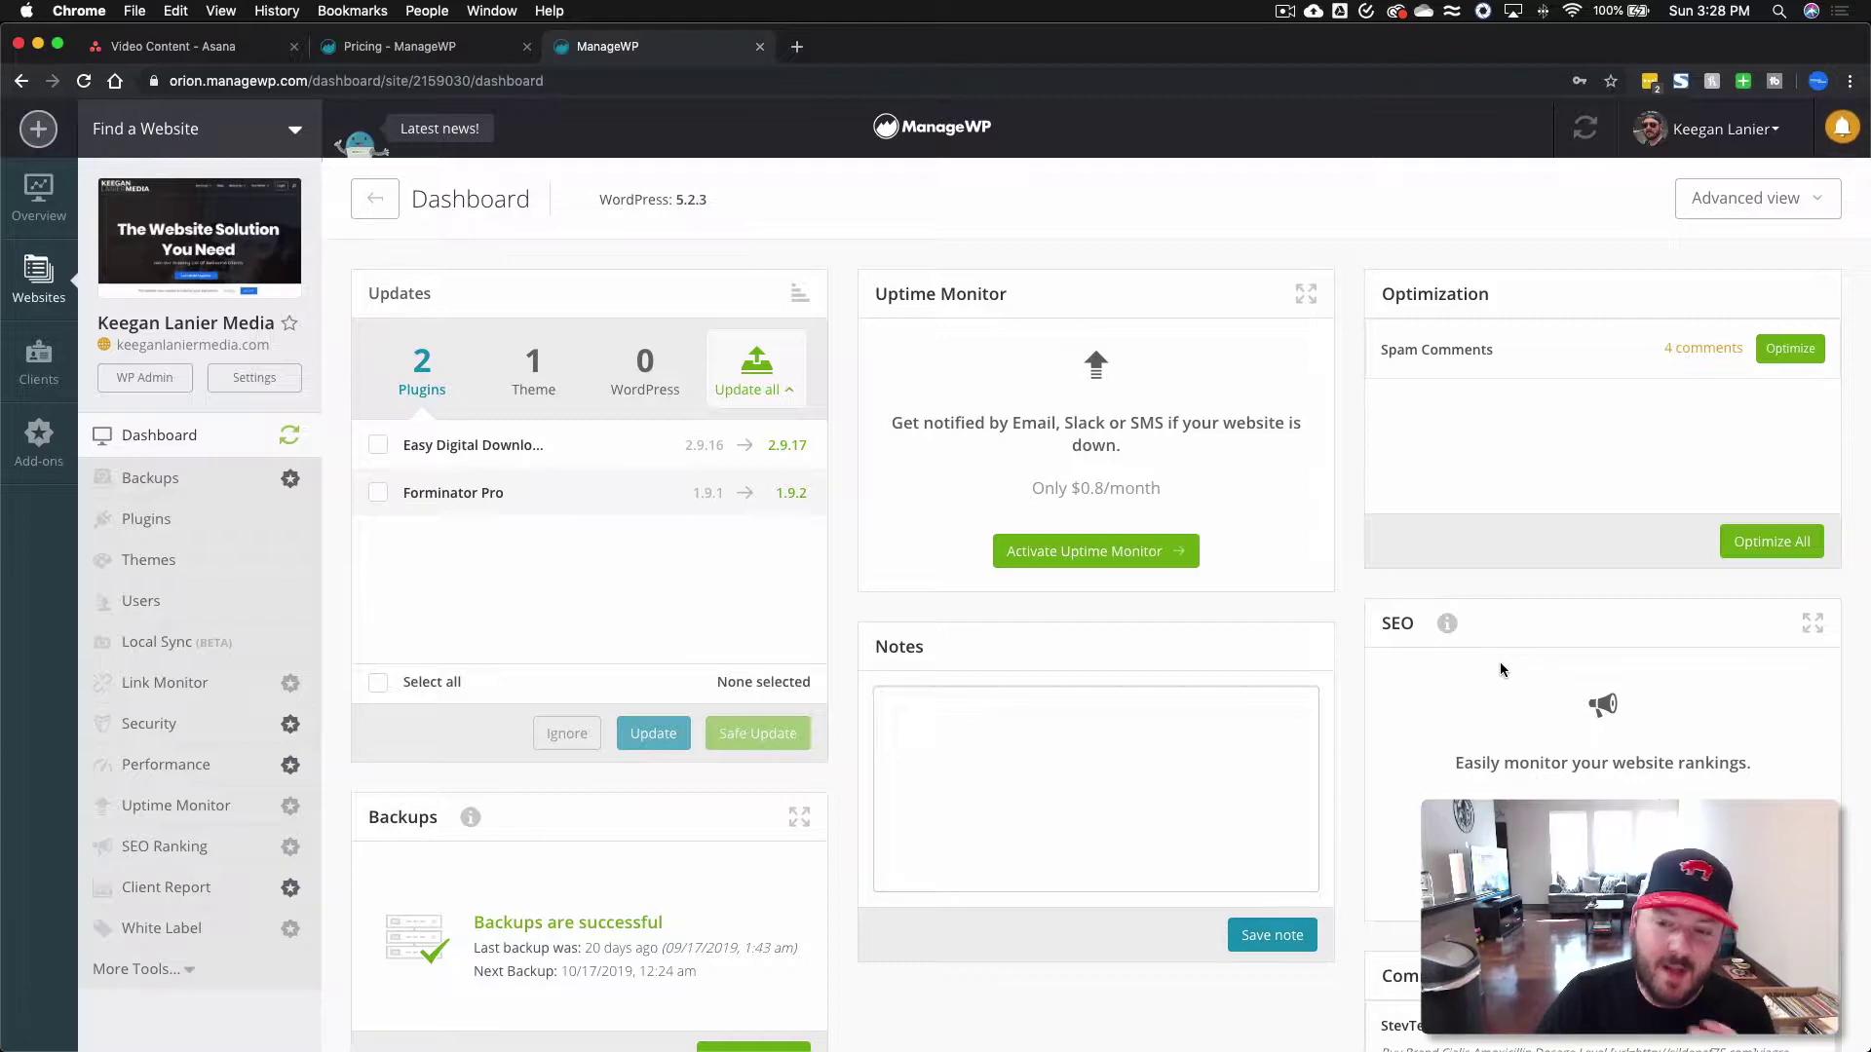
scroll(1497, 674, "down", 6)
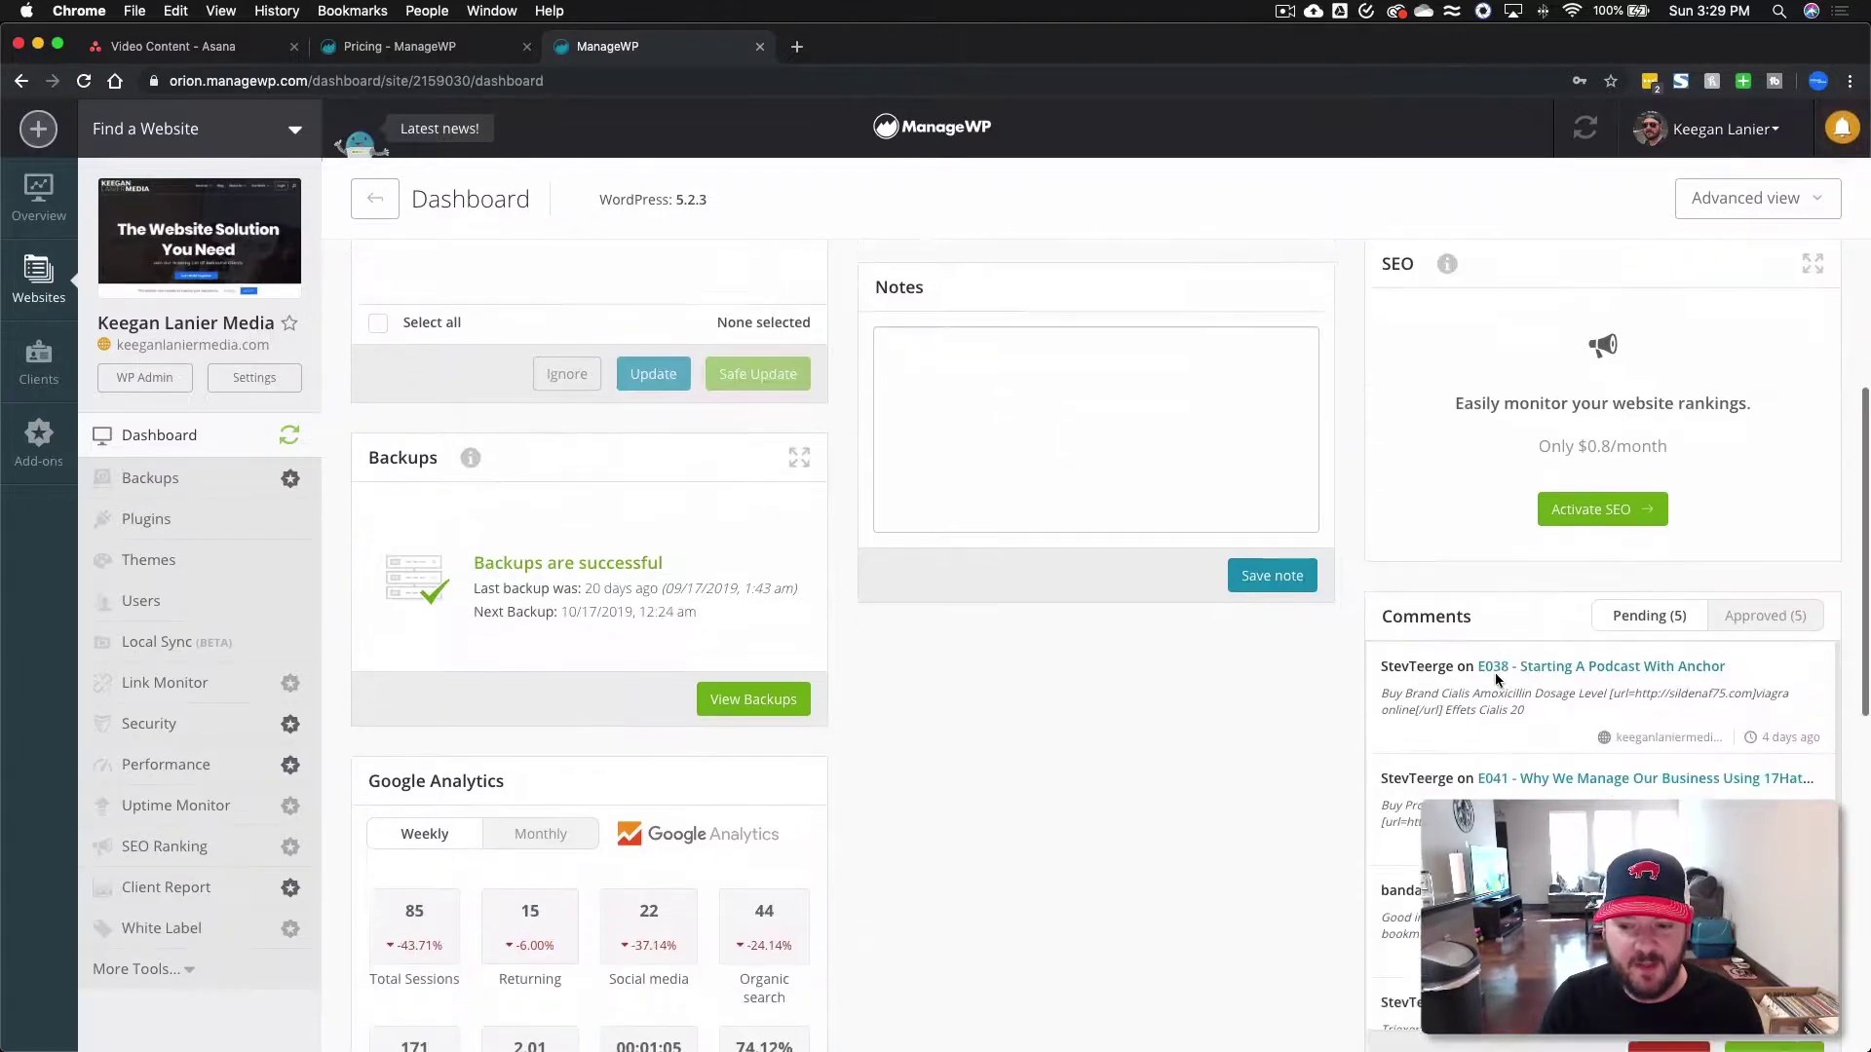
scroll(1497, 679, "up", 6)
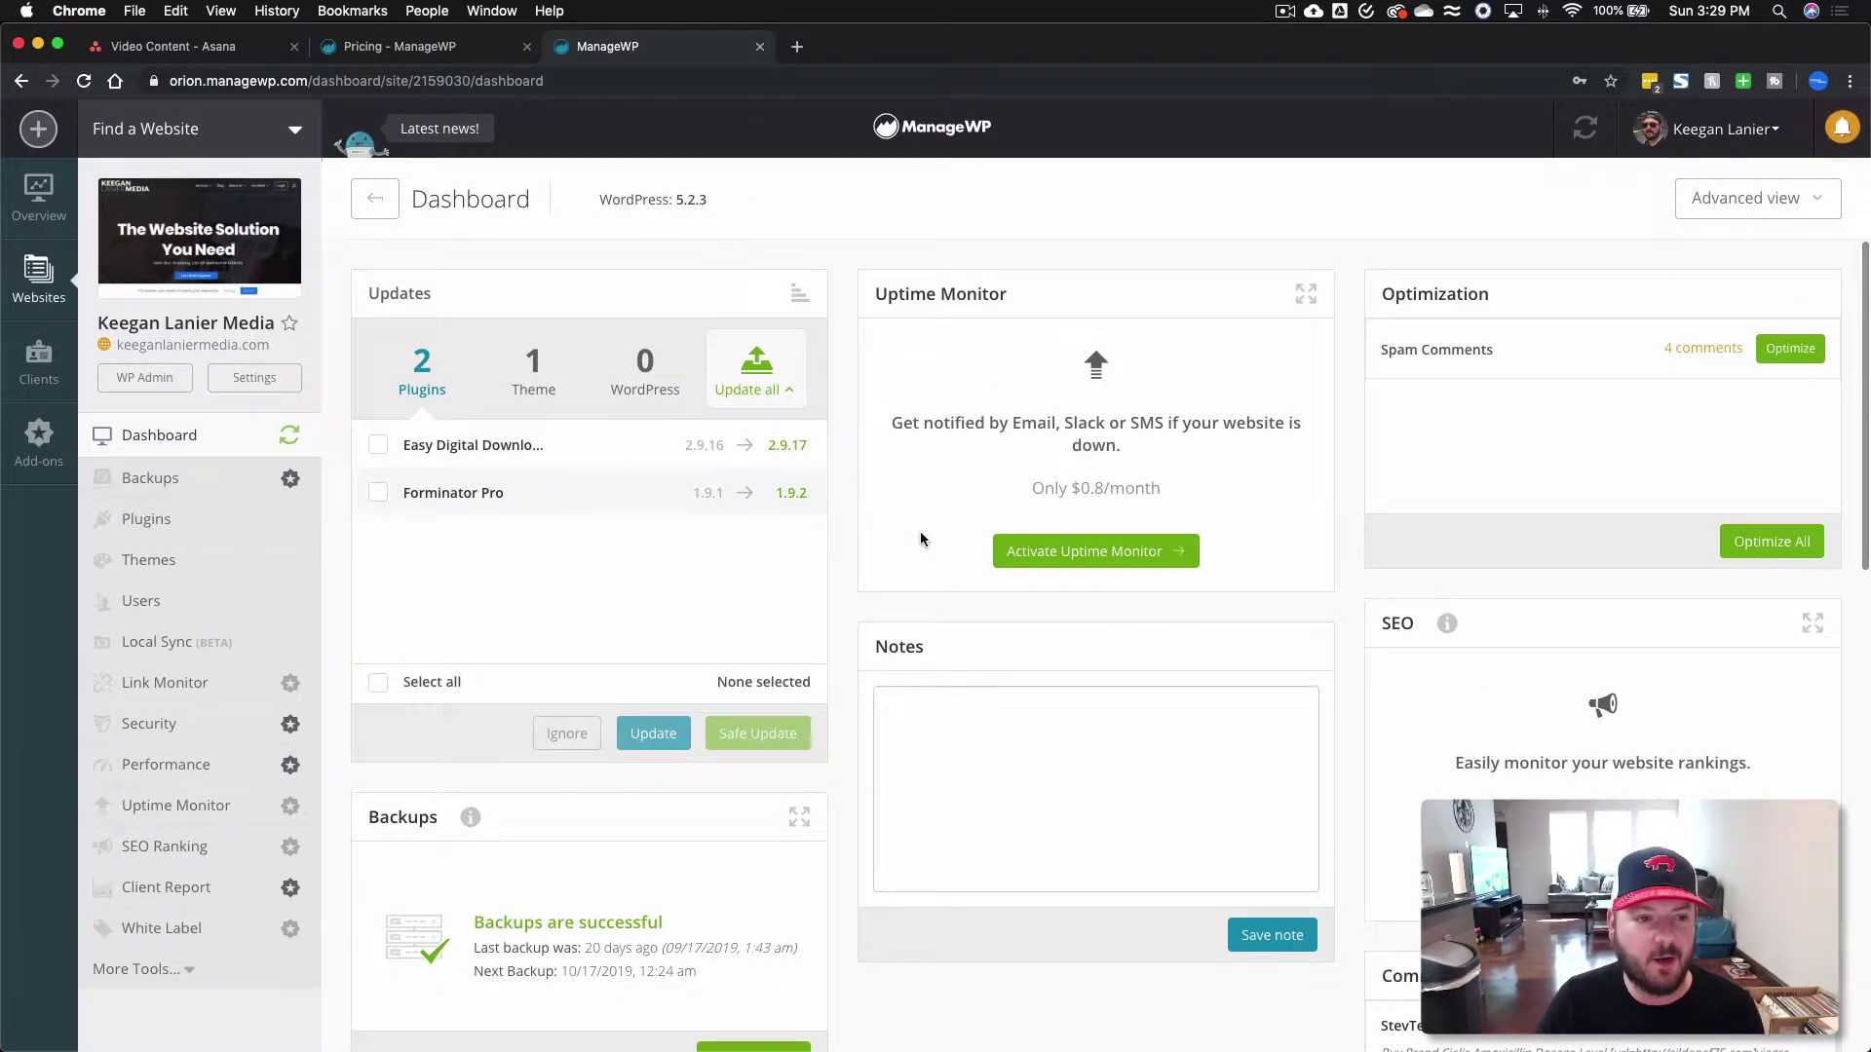
left_click(171, 493)
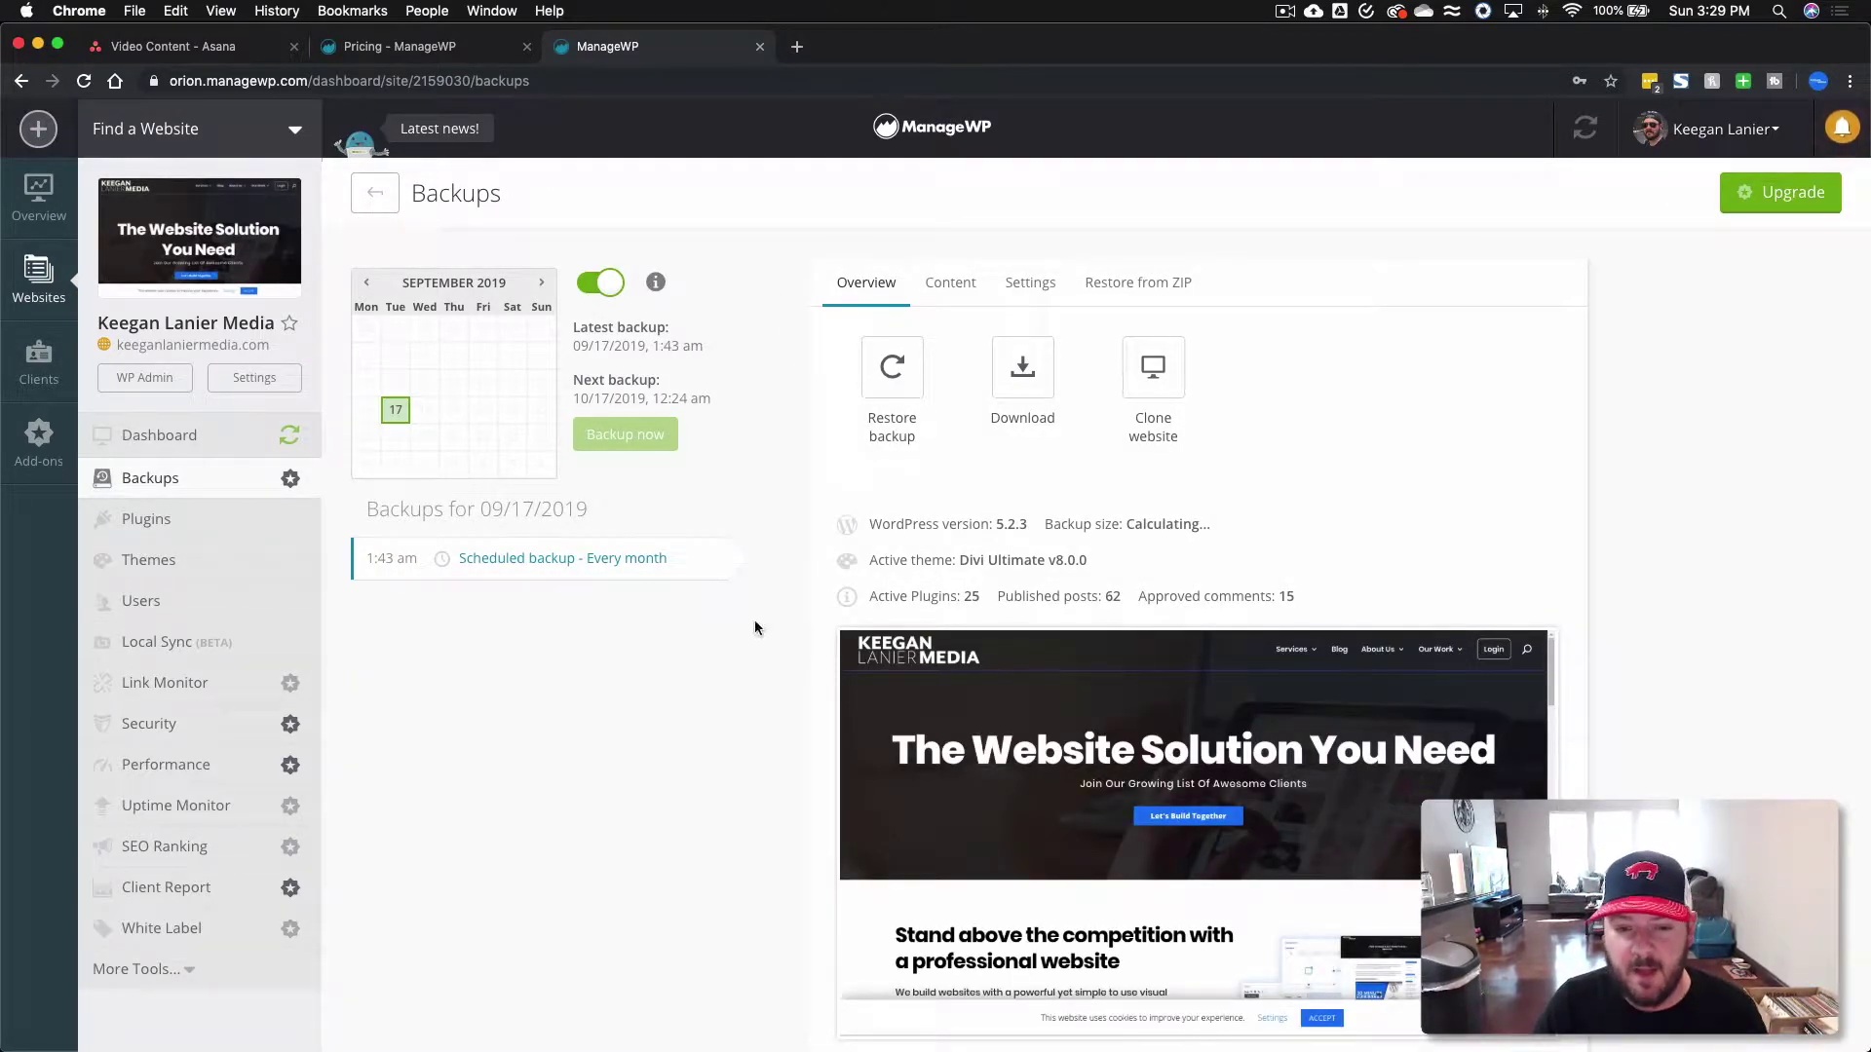
Inspect the backup's active theme line, its files and database sizes, and the Restore from ZIP instructions
triple_click(1060, 560)
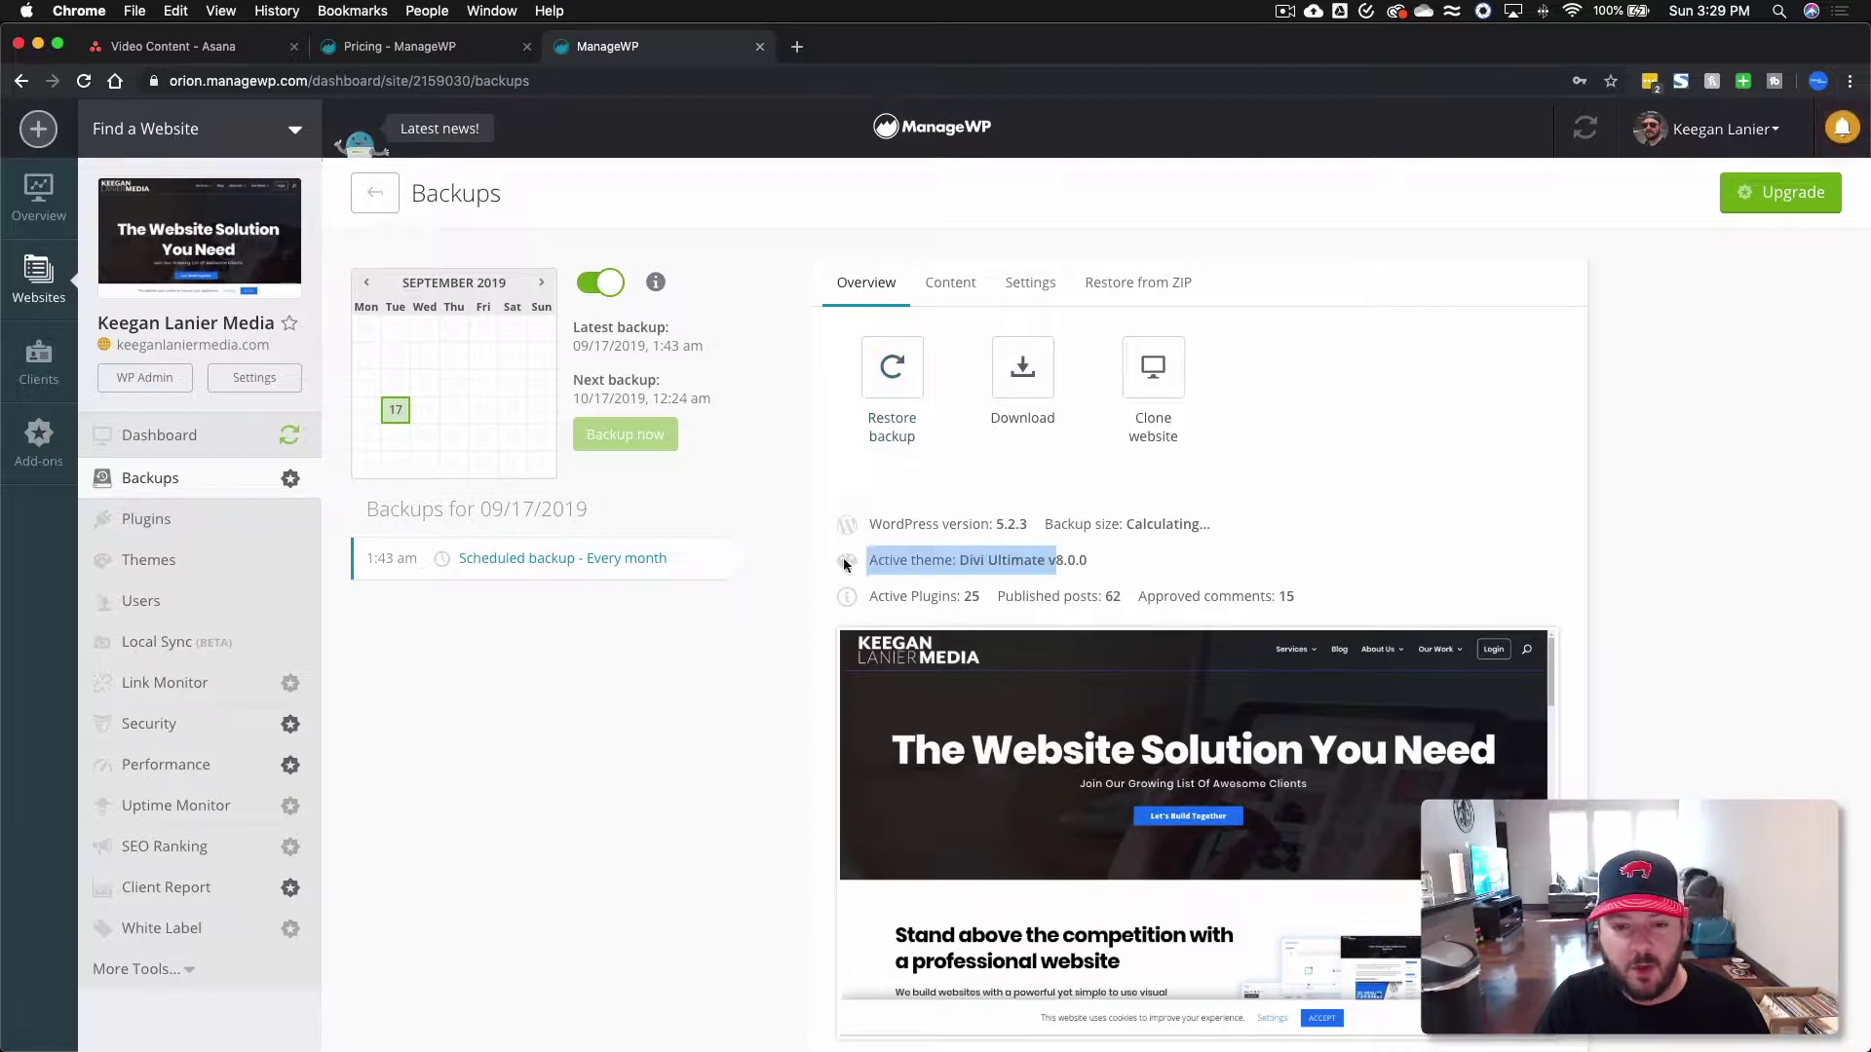
left_click(1176, 579)
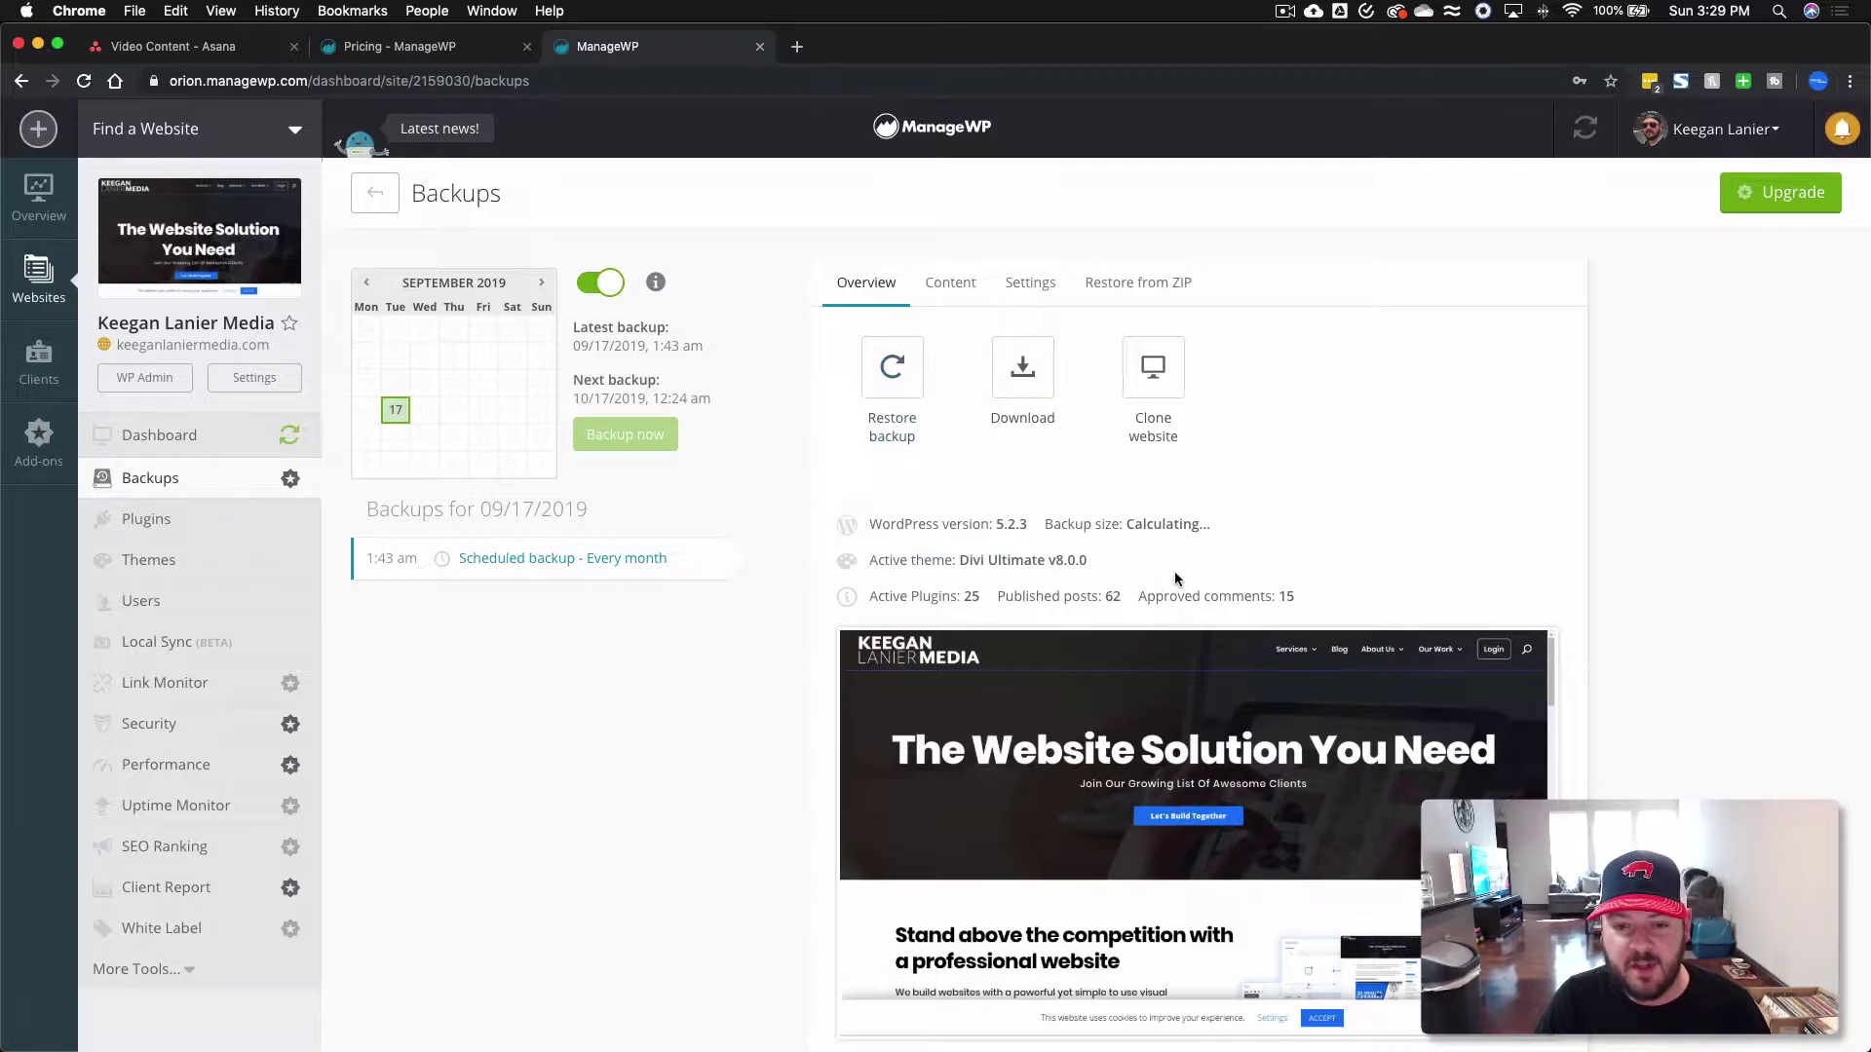
left_click(951, 288)
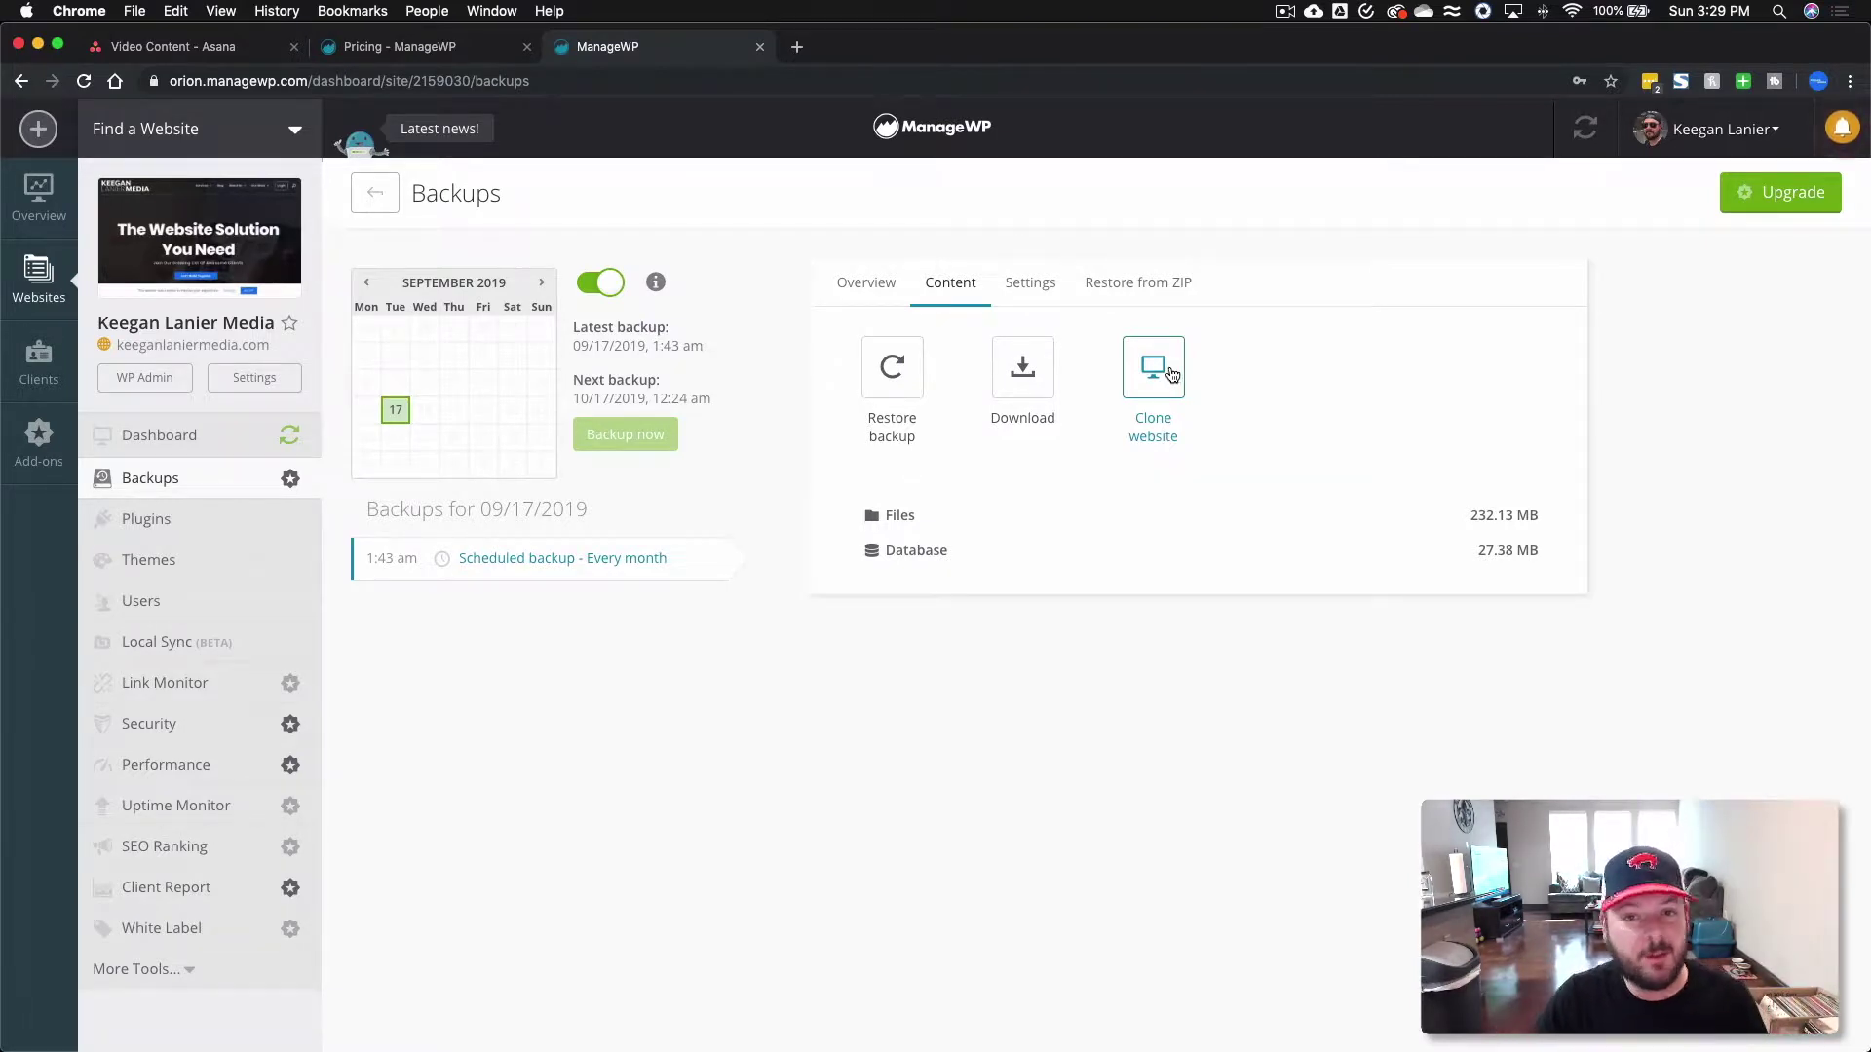
left_click(1128, 285)
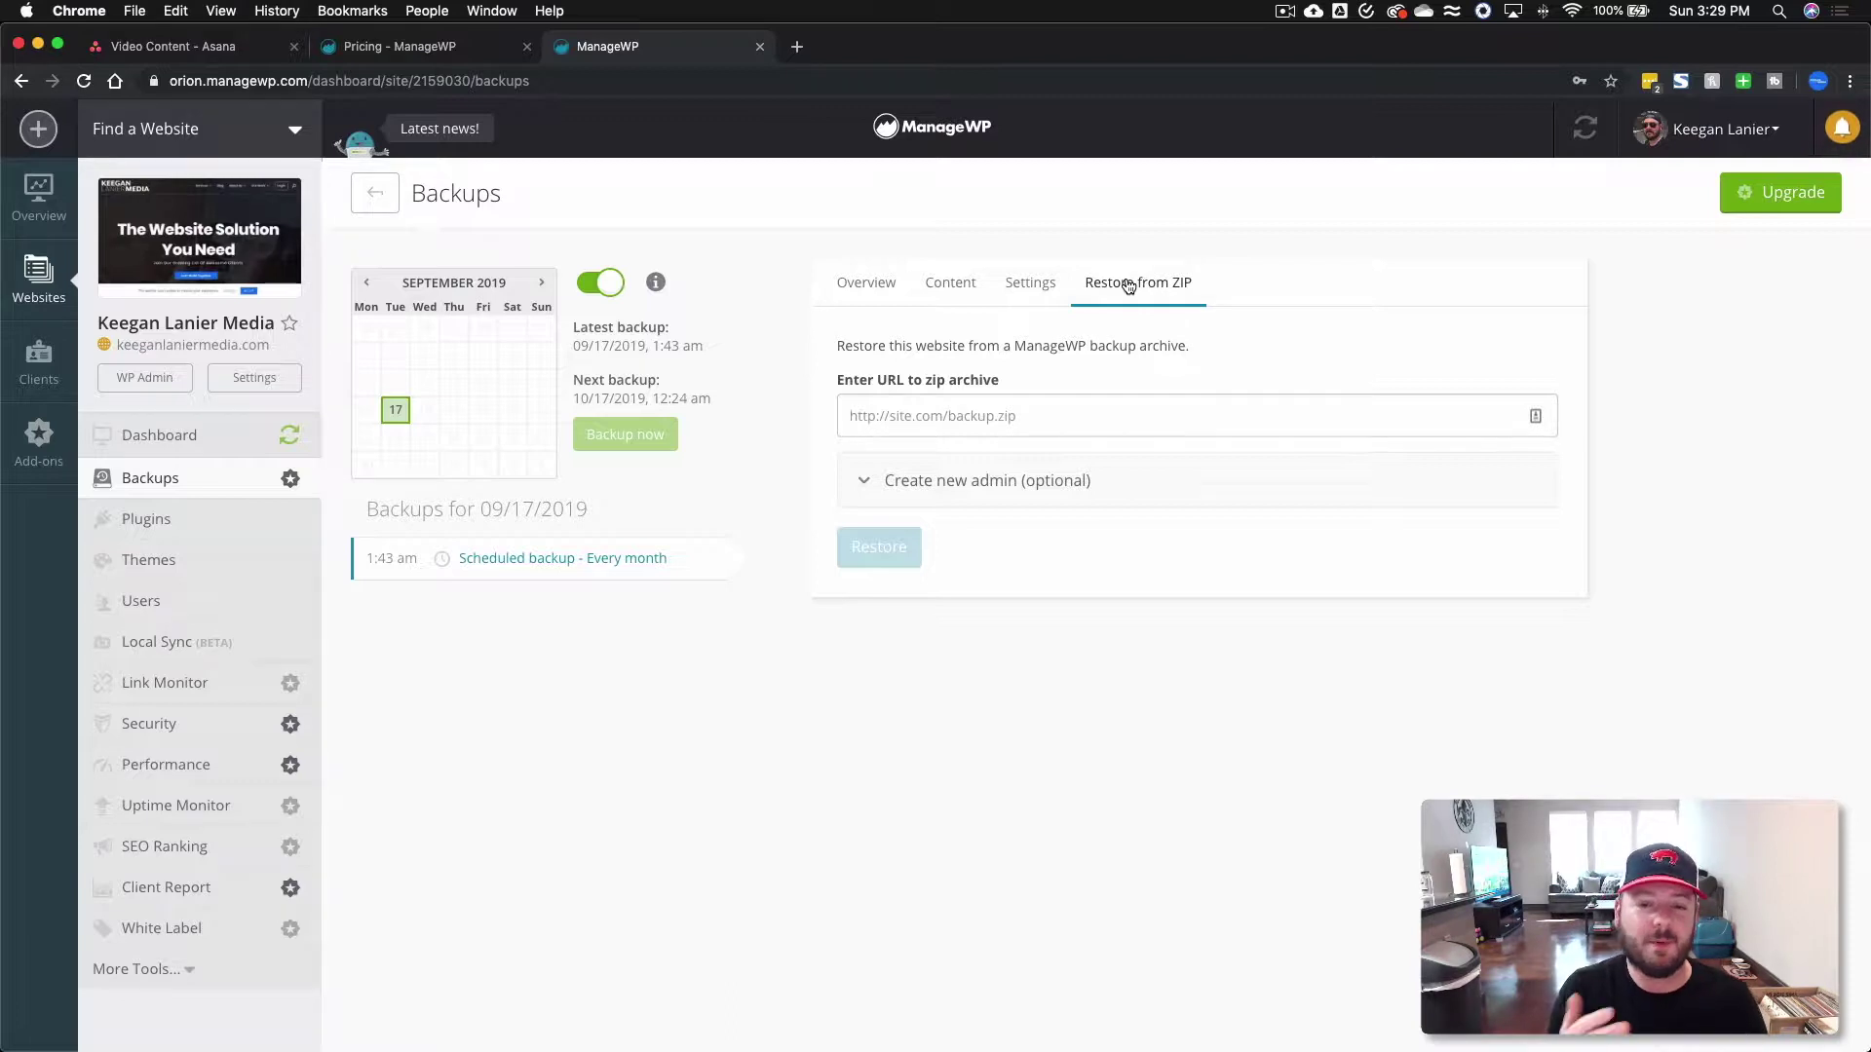
Compare frequencies on the backup schedule slider, leave it on the free Monthly cycle, and open Plugins
left_click(1040, 285)
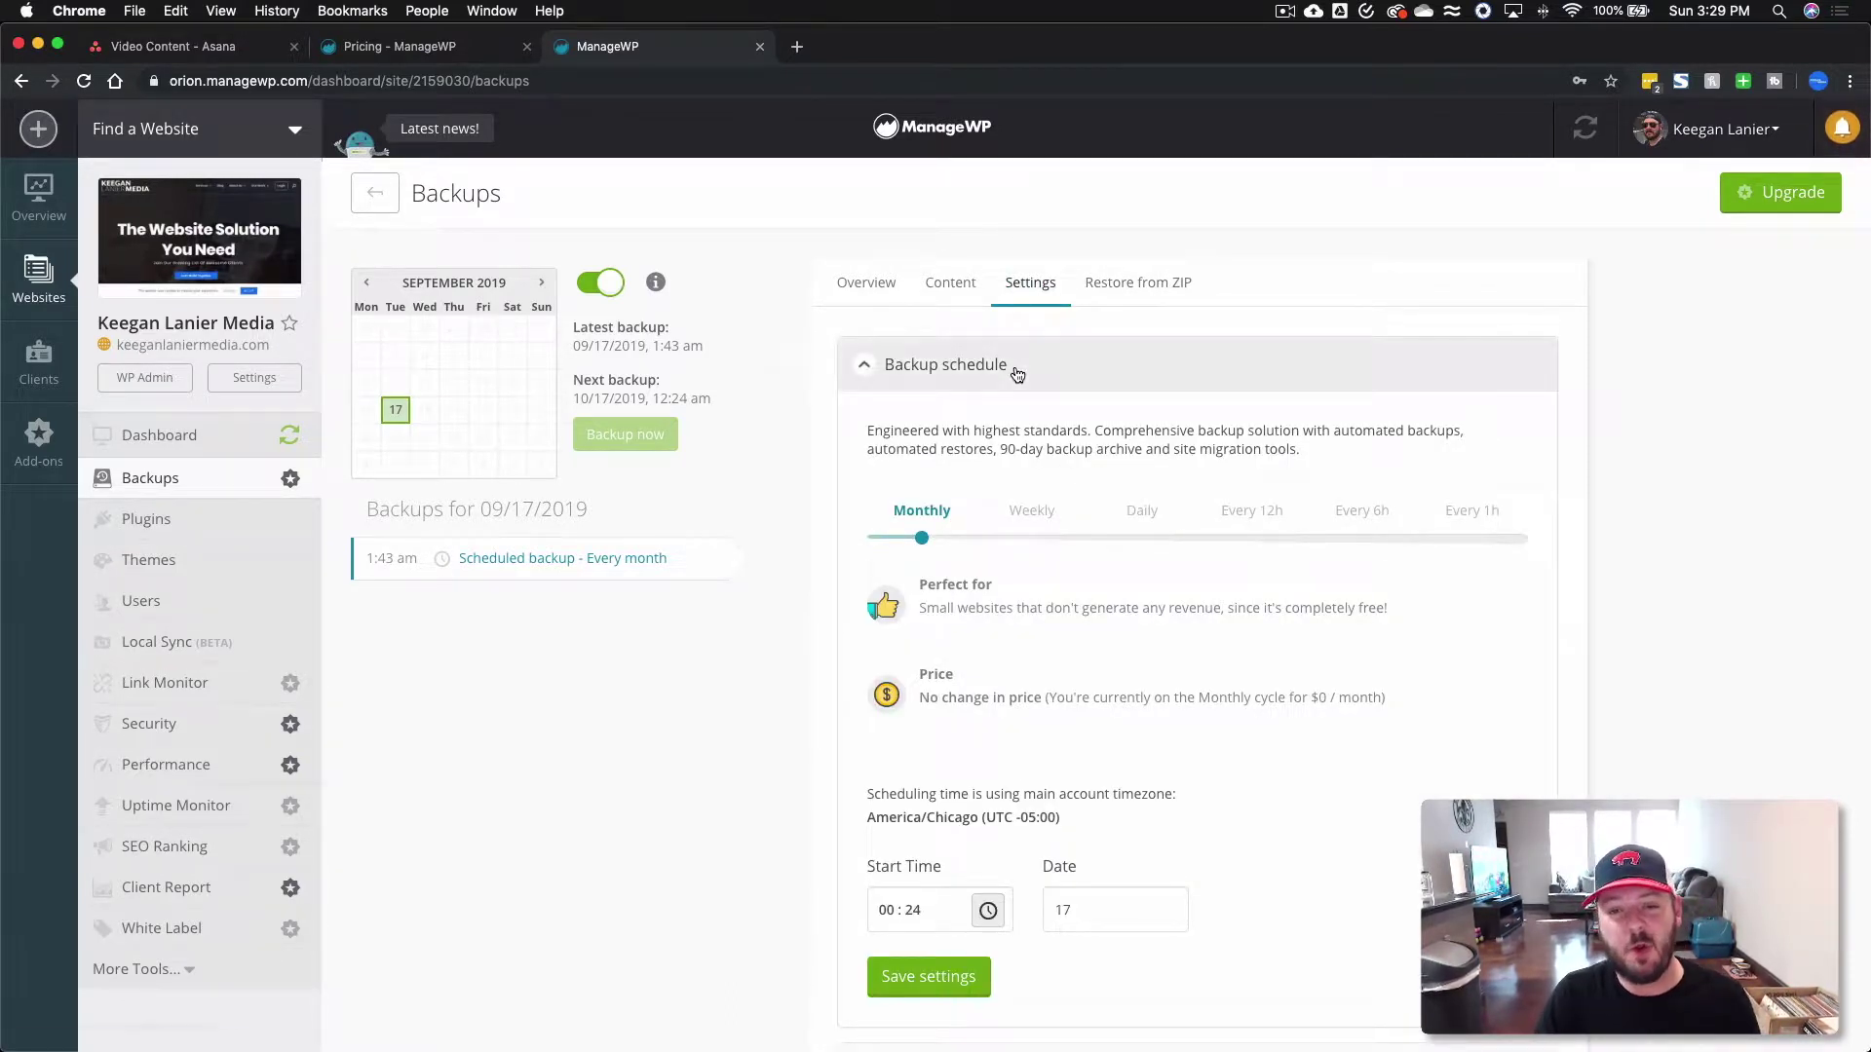
left_click_drag(920, 538, 1048, 539)
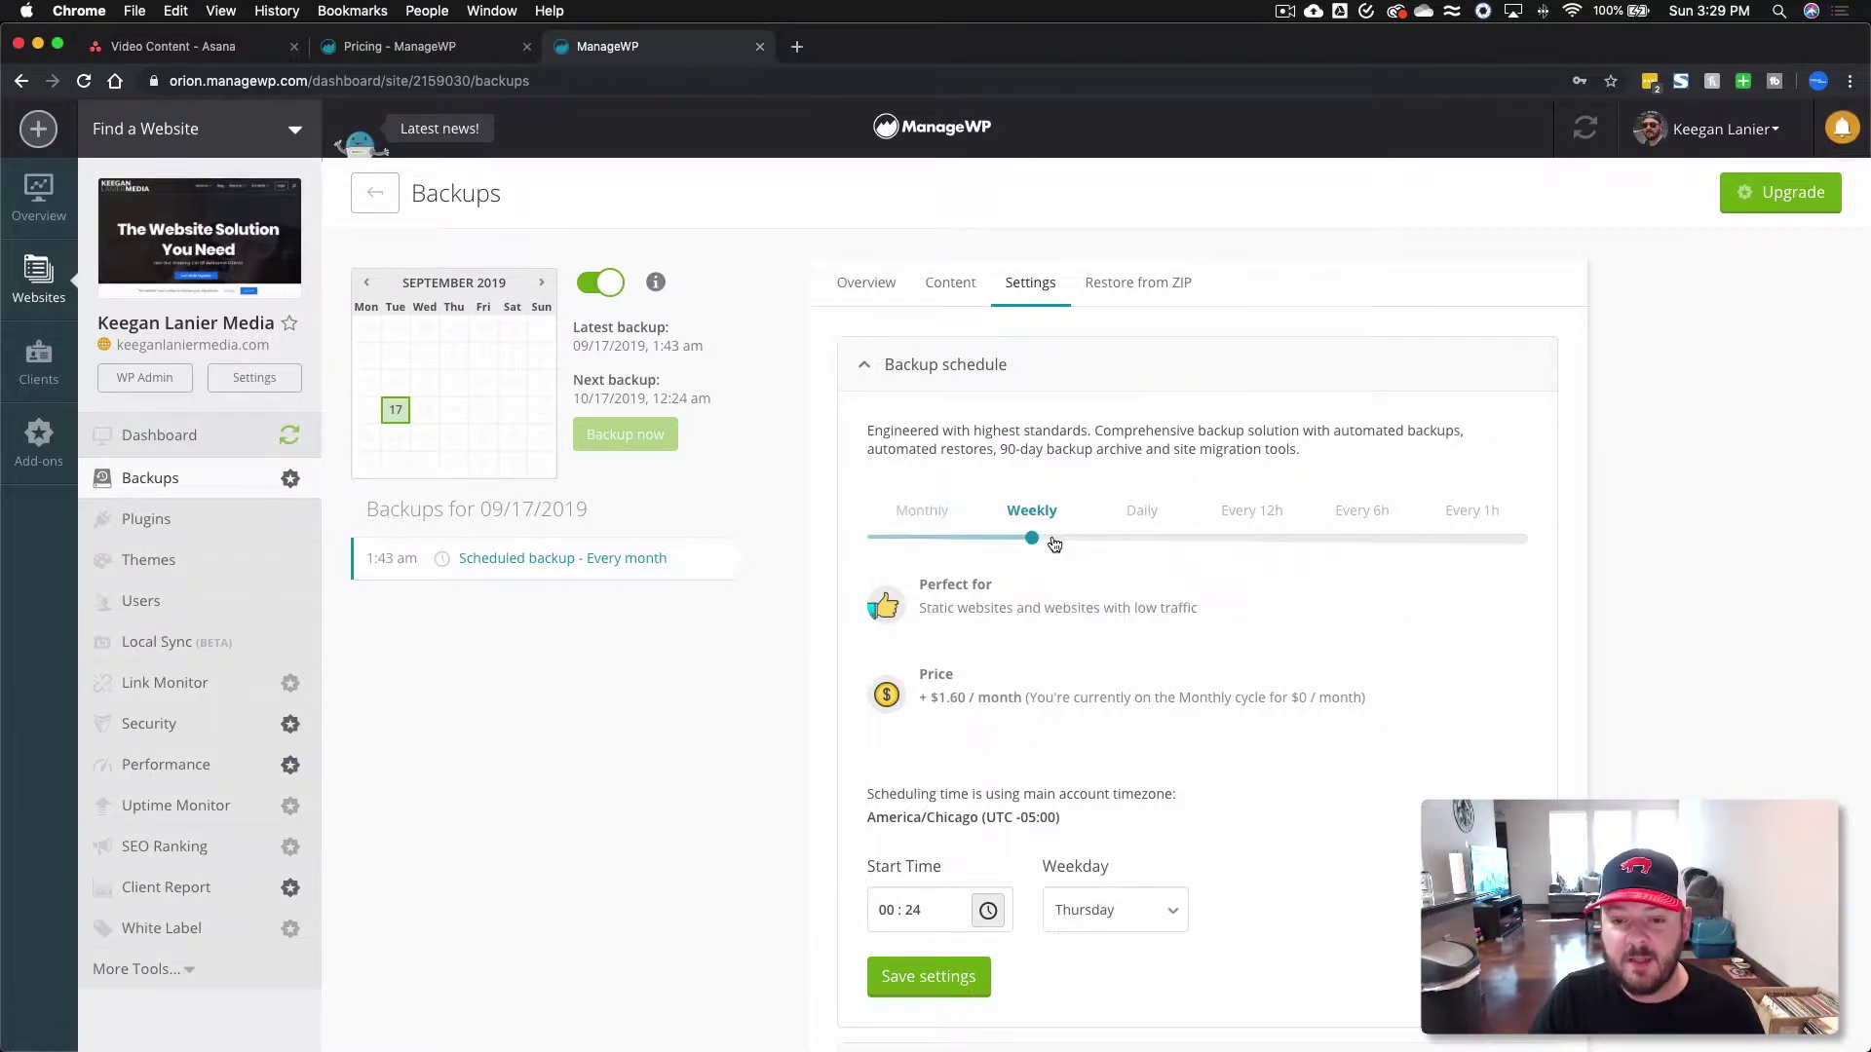
left_click_drag(1008, 698, 914, 697)
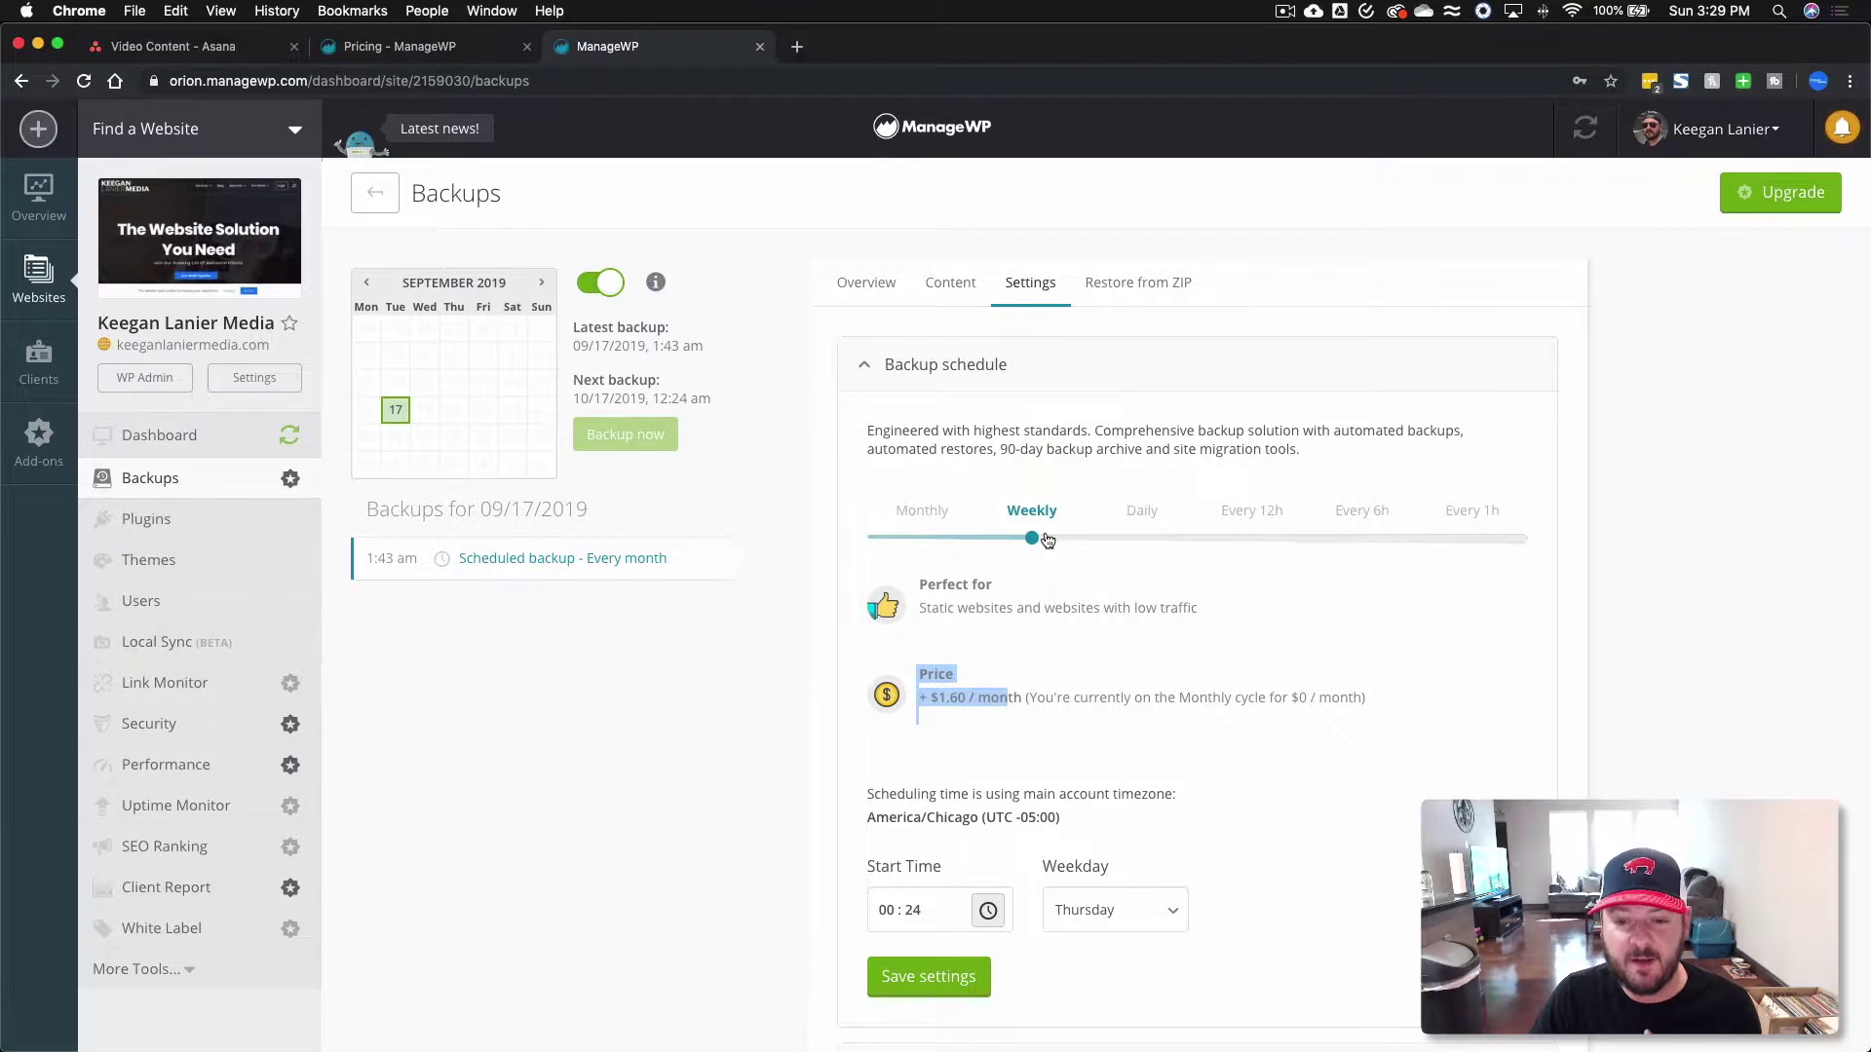
left_click_drag(1048, 538, 860, 522)
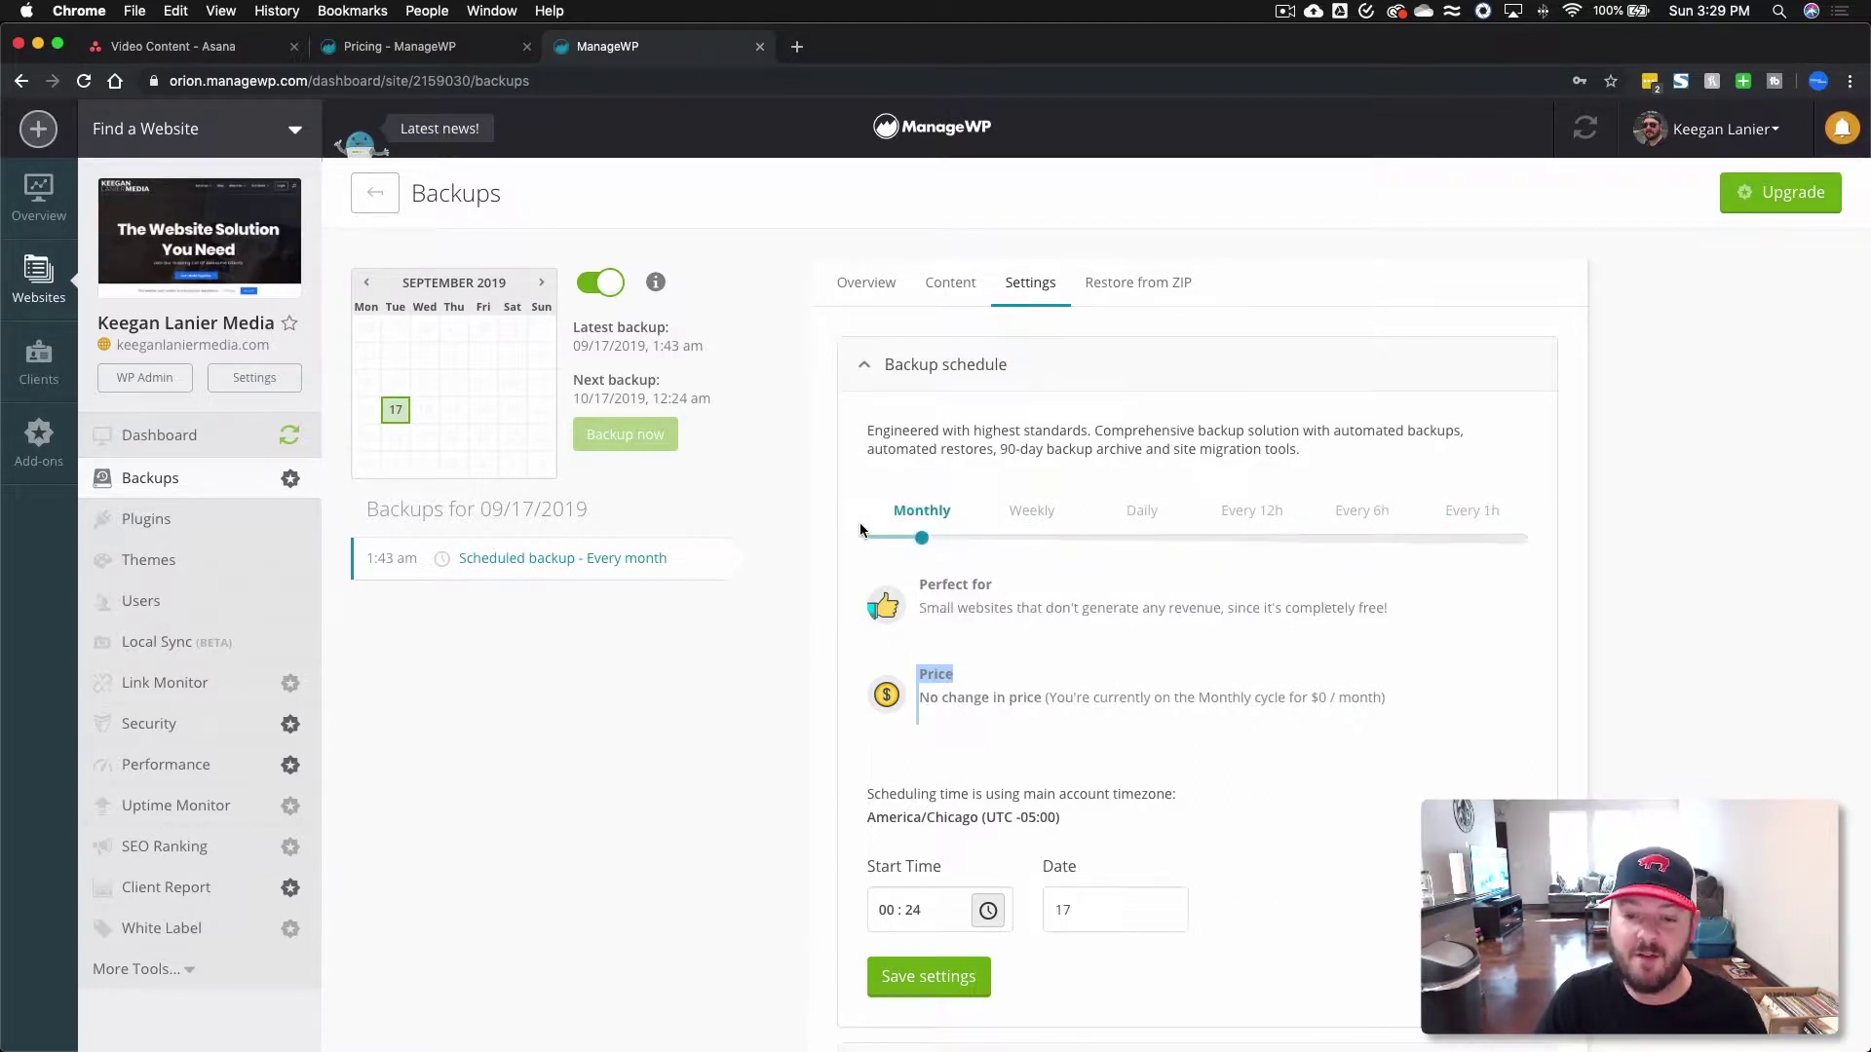
left_click(1087, 653)
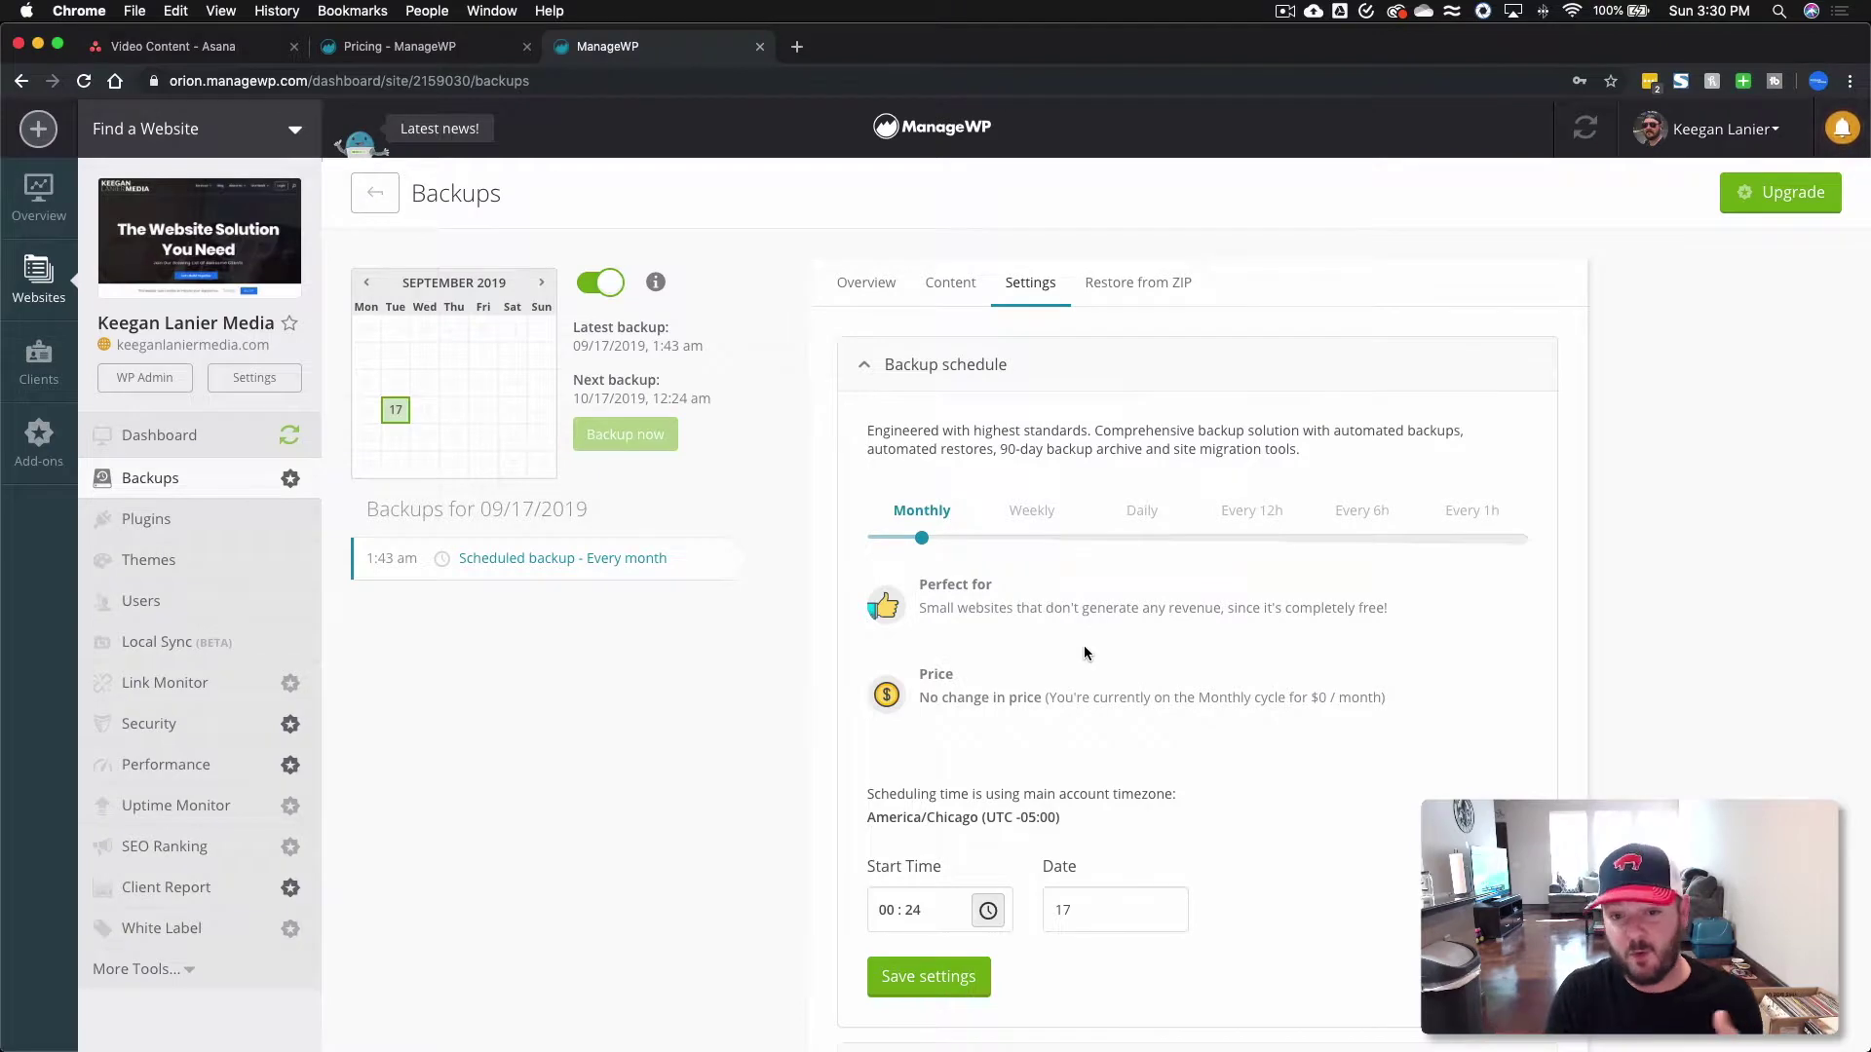
left_click(154, 521)
Look through the site's Plugins, Themes and Users lists, then open the Link Monitor add-on
scroll(694, 634, "down", 10)
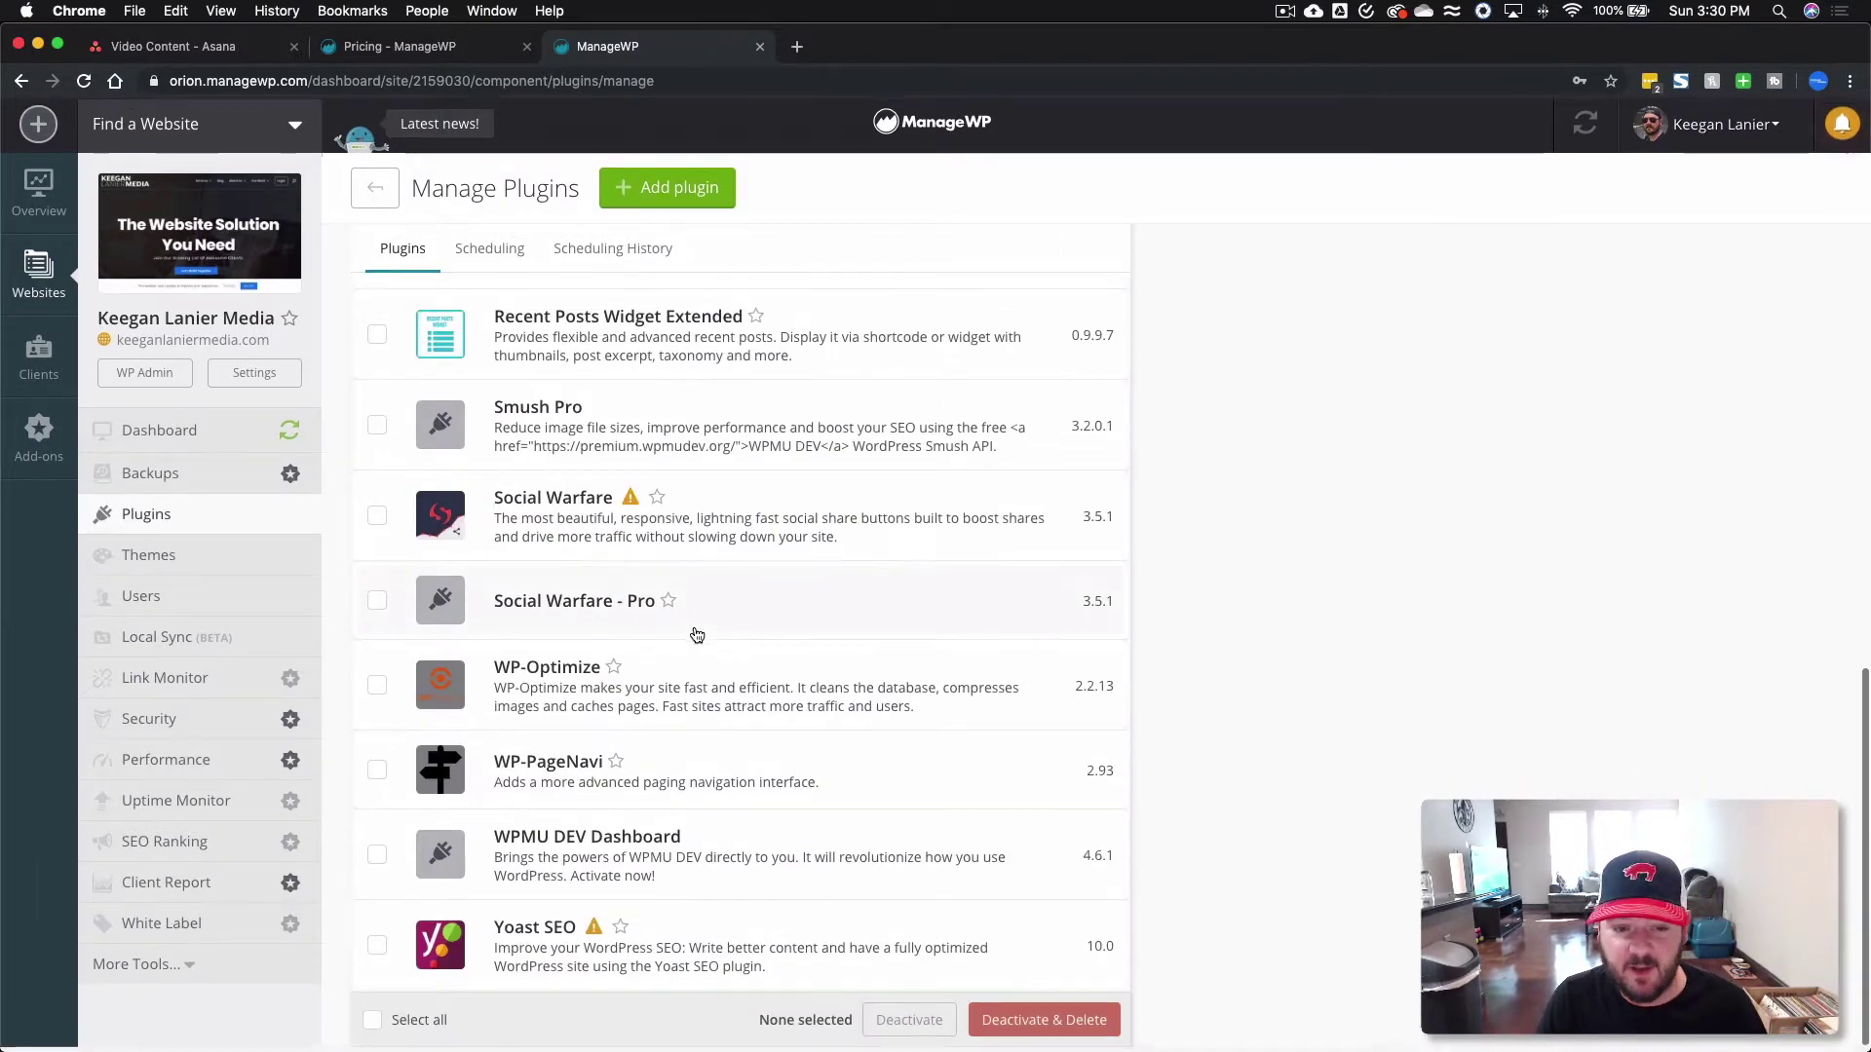
scroll(695, 635, "up", 10)
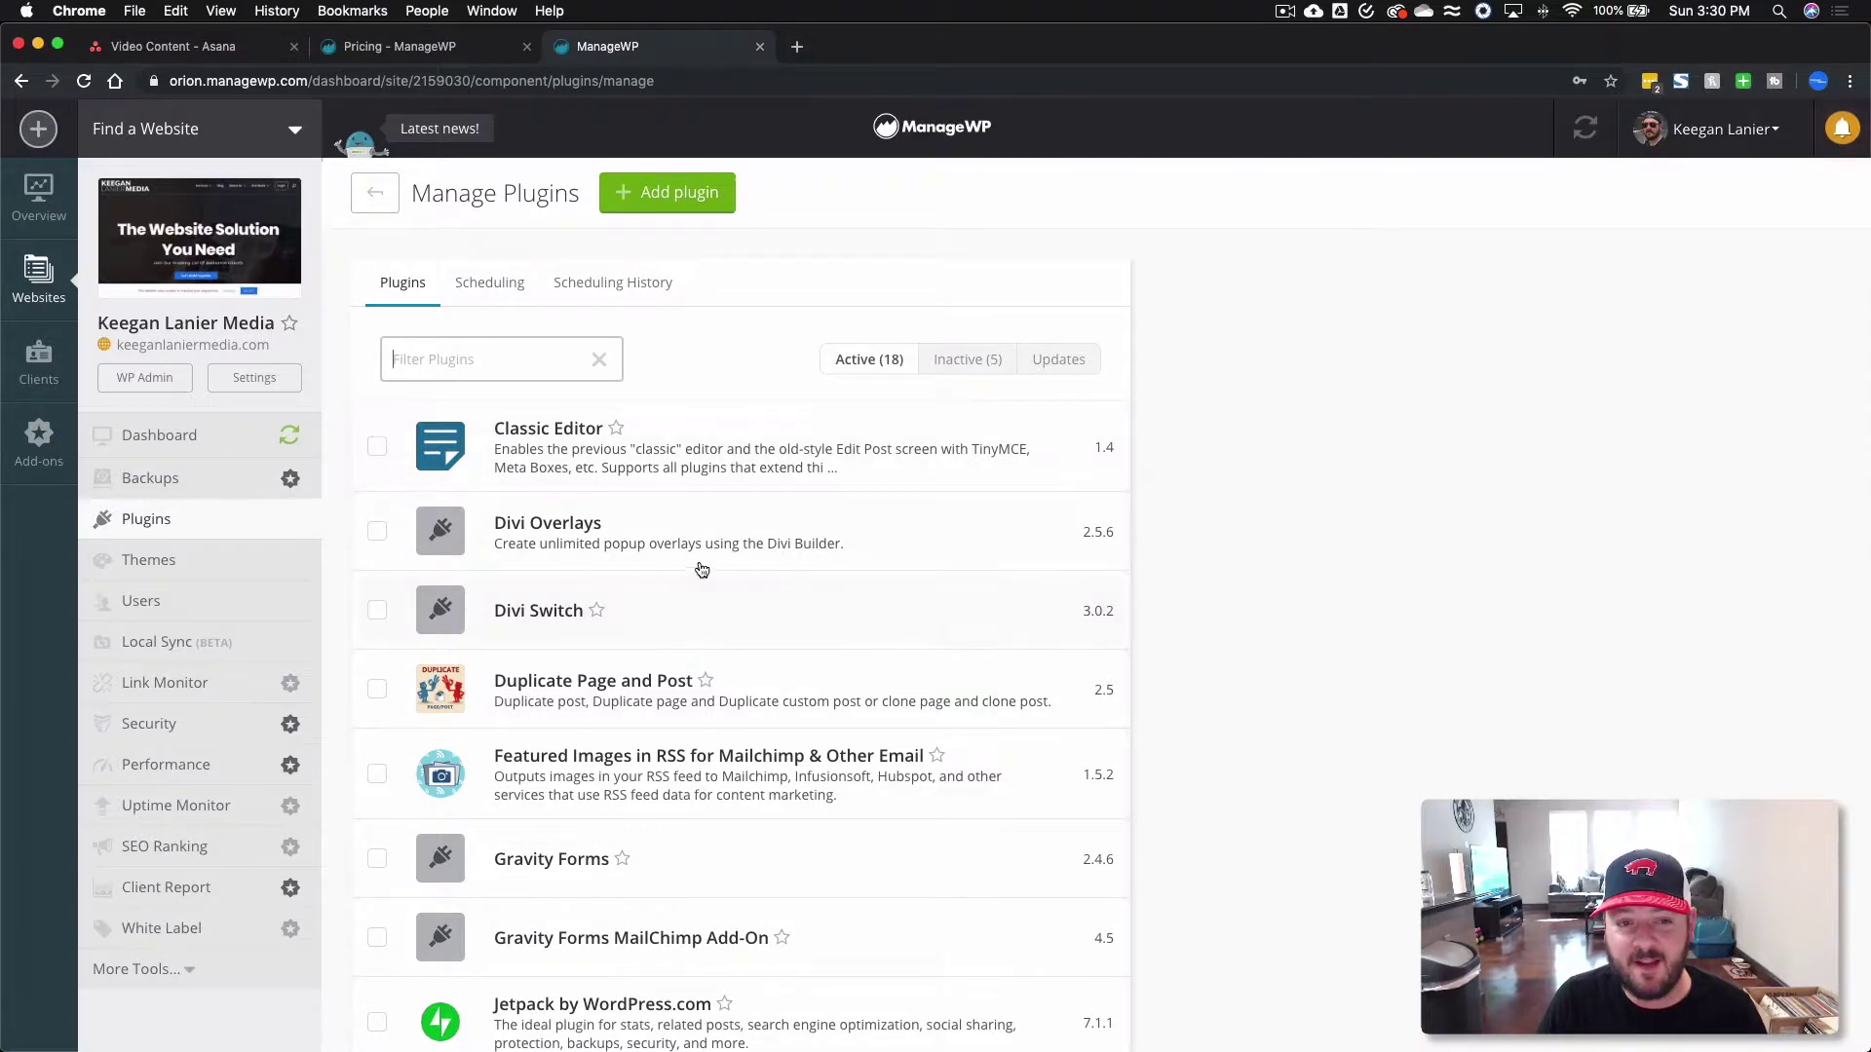
left_click(173, 566)
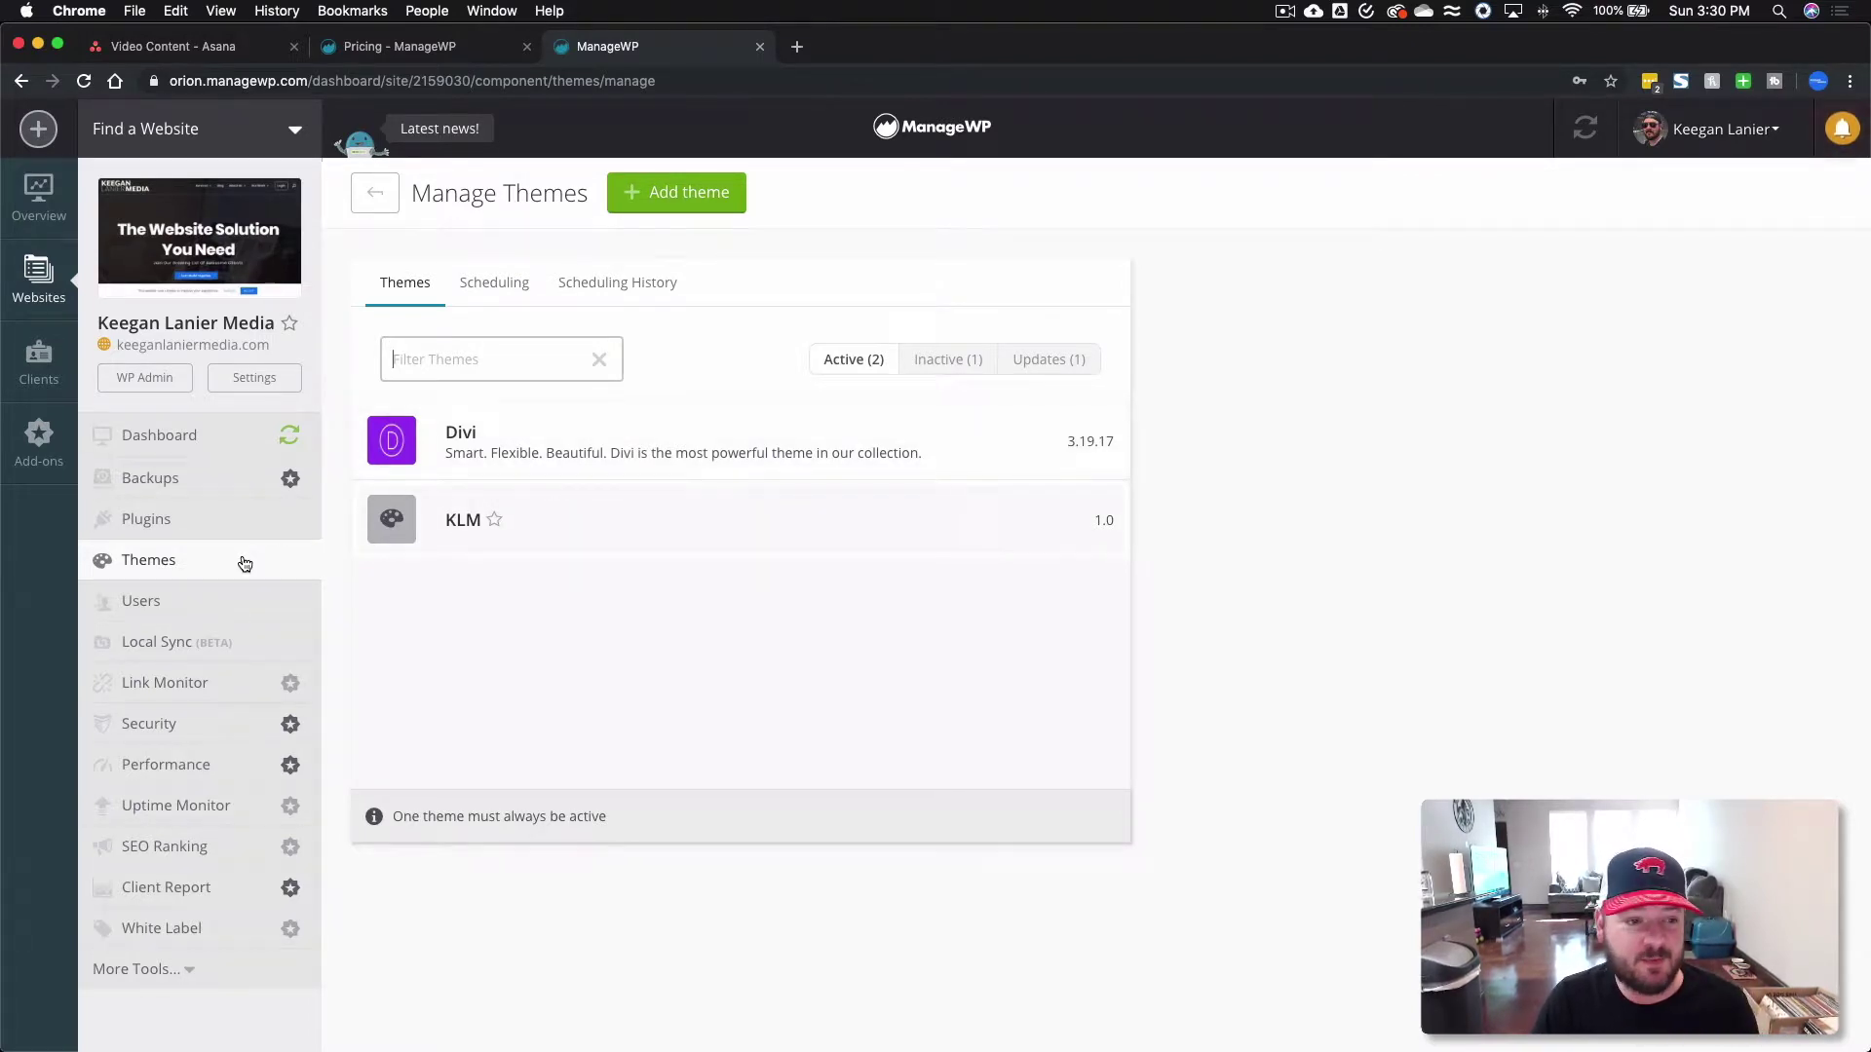
left_click(142, 599)
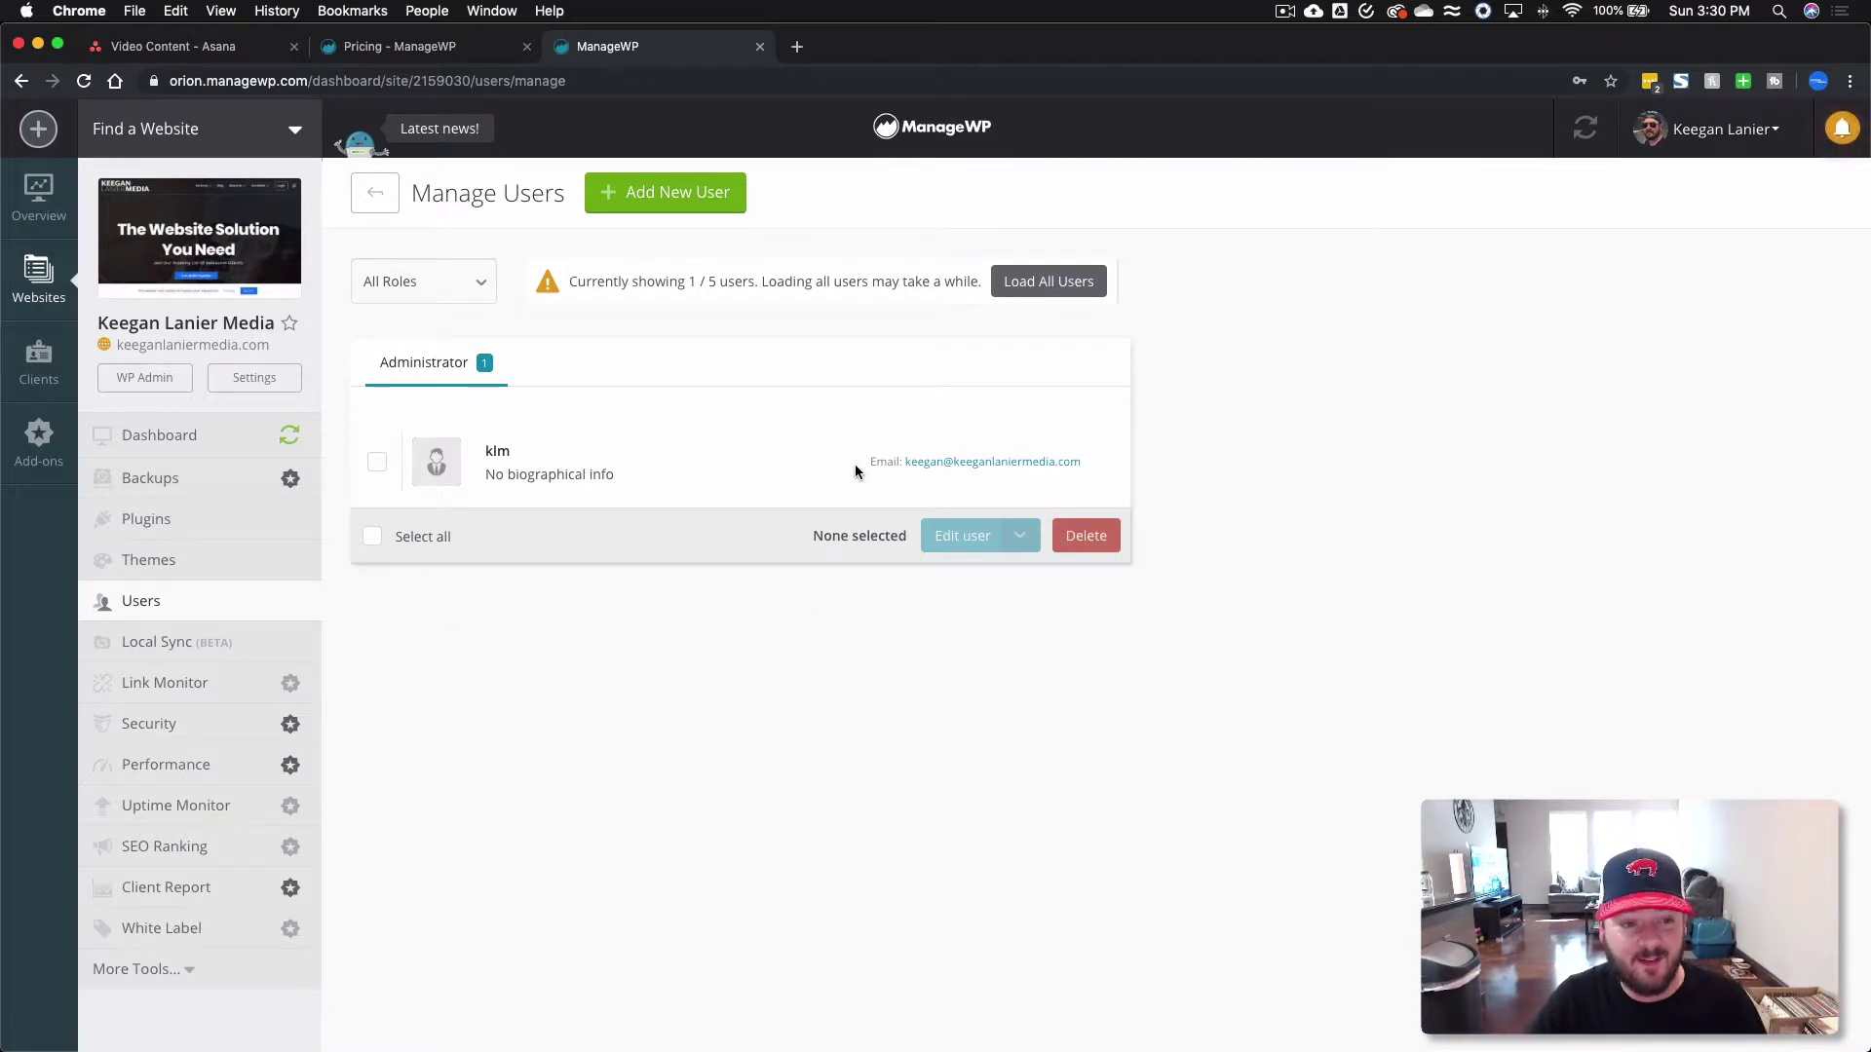
left_click(188, 686)
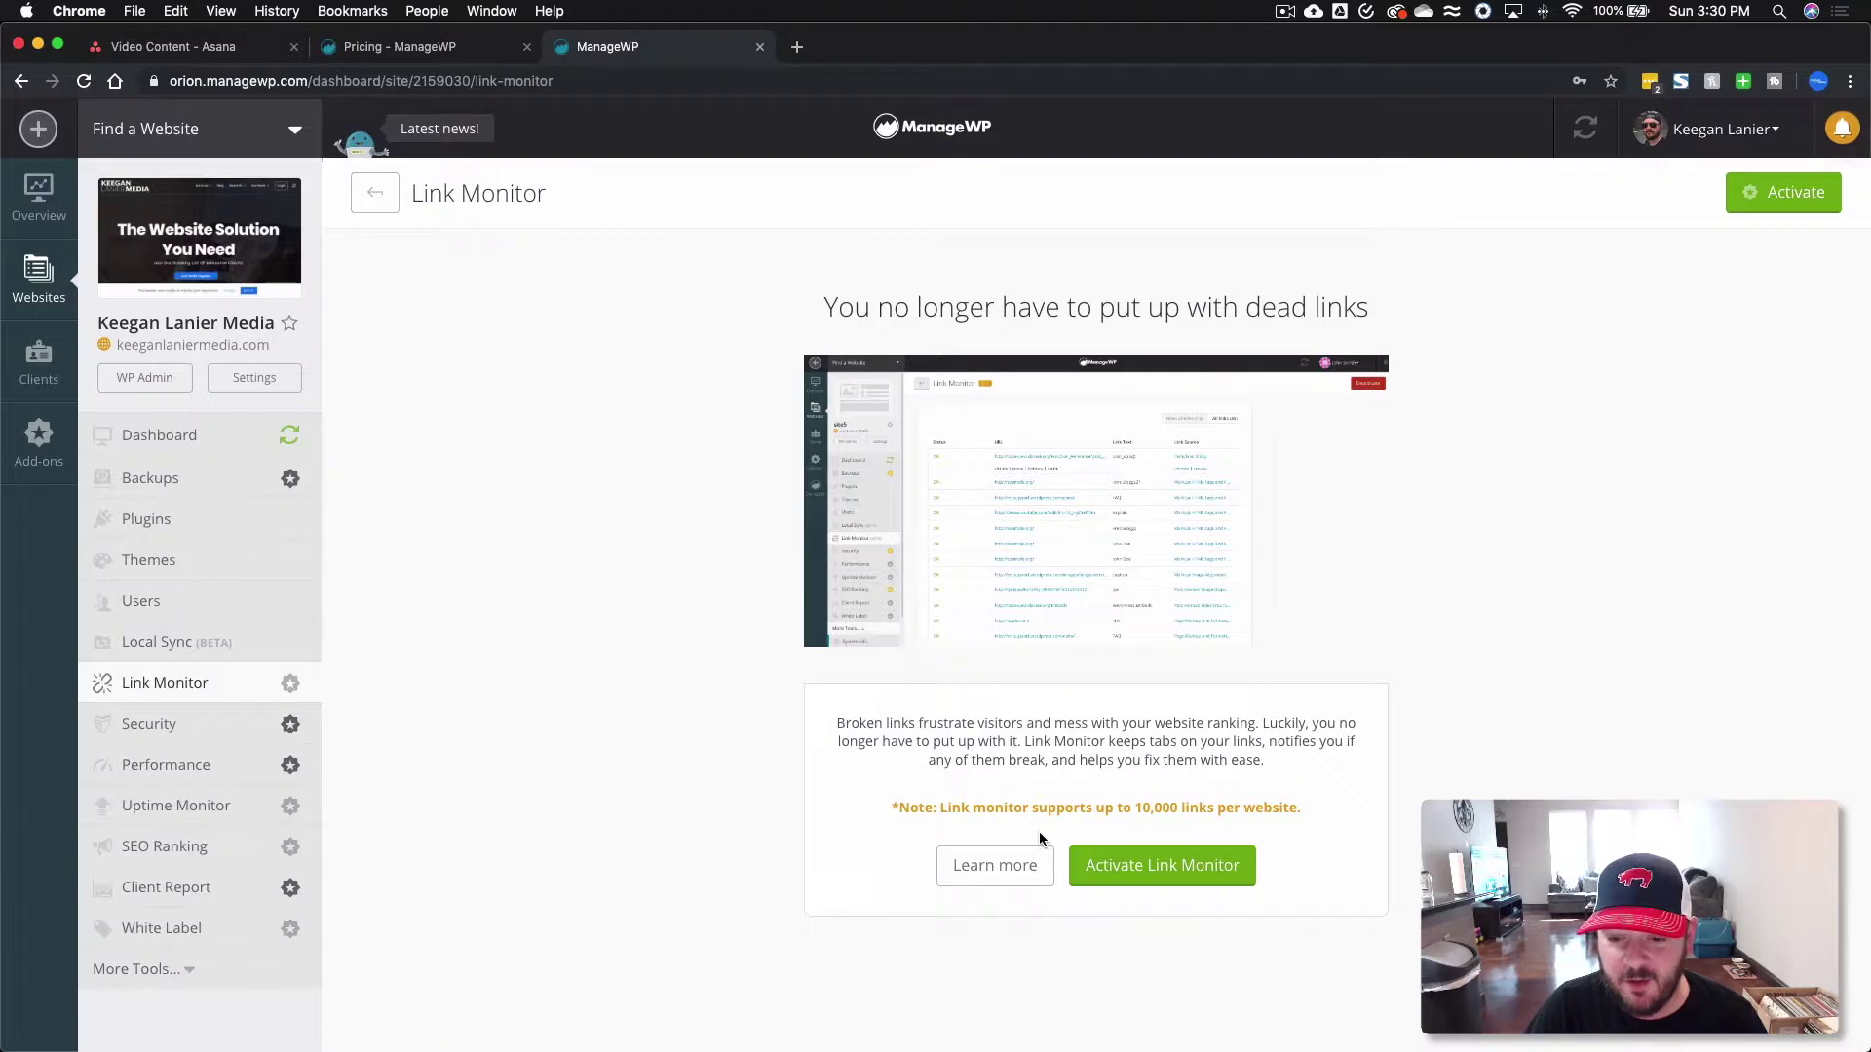
Read the Link Monitor info page, close it, and open the site's Security Check page
left_click(1011, 870)
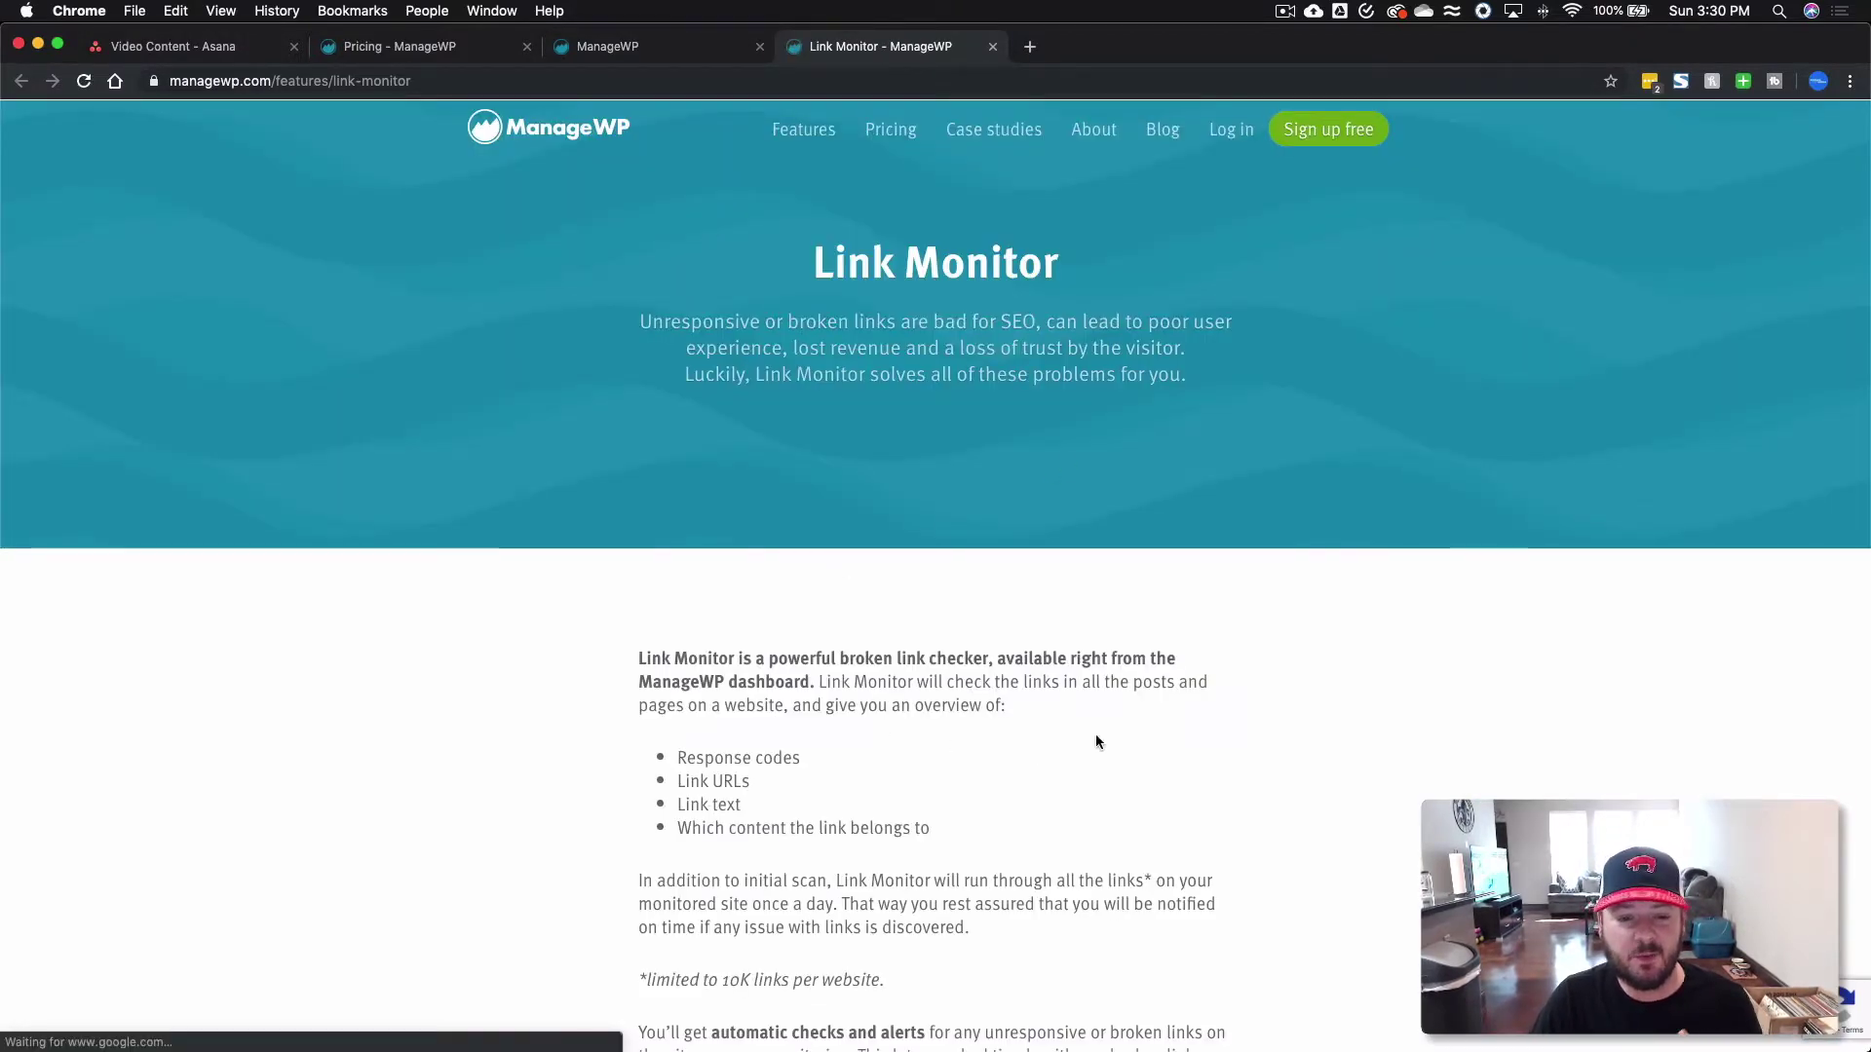
scroll(924, 770, "down", 10)
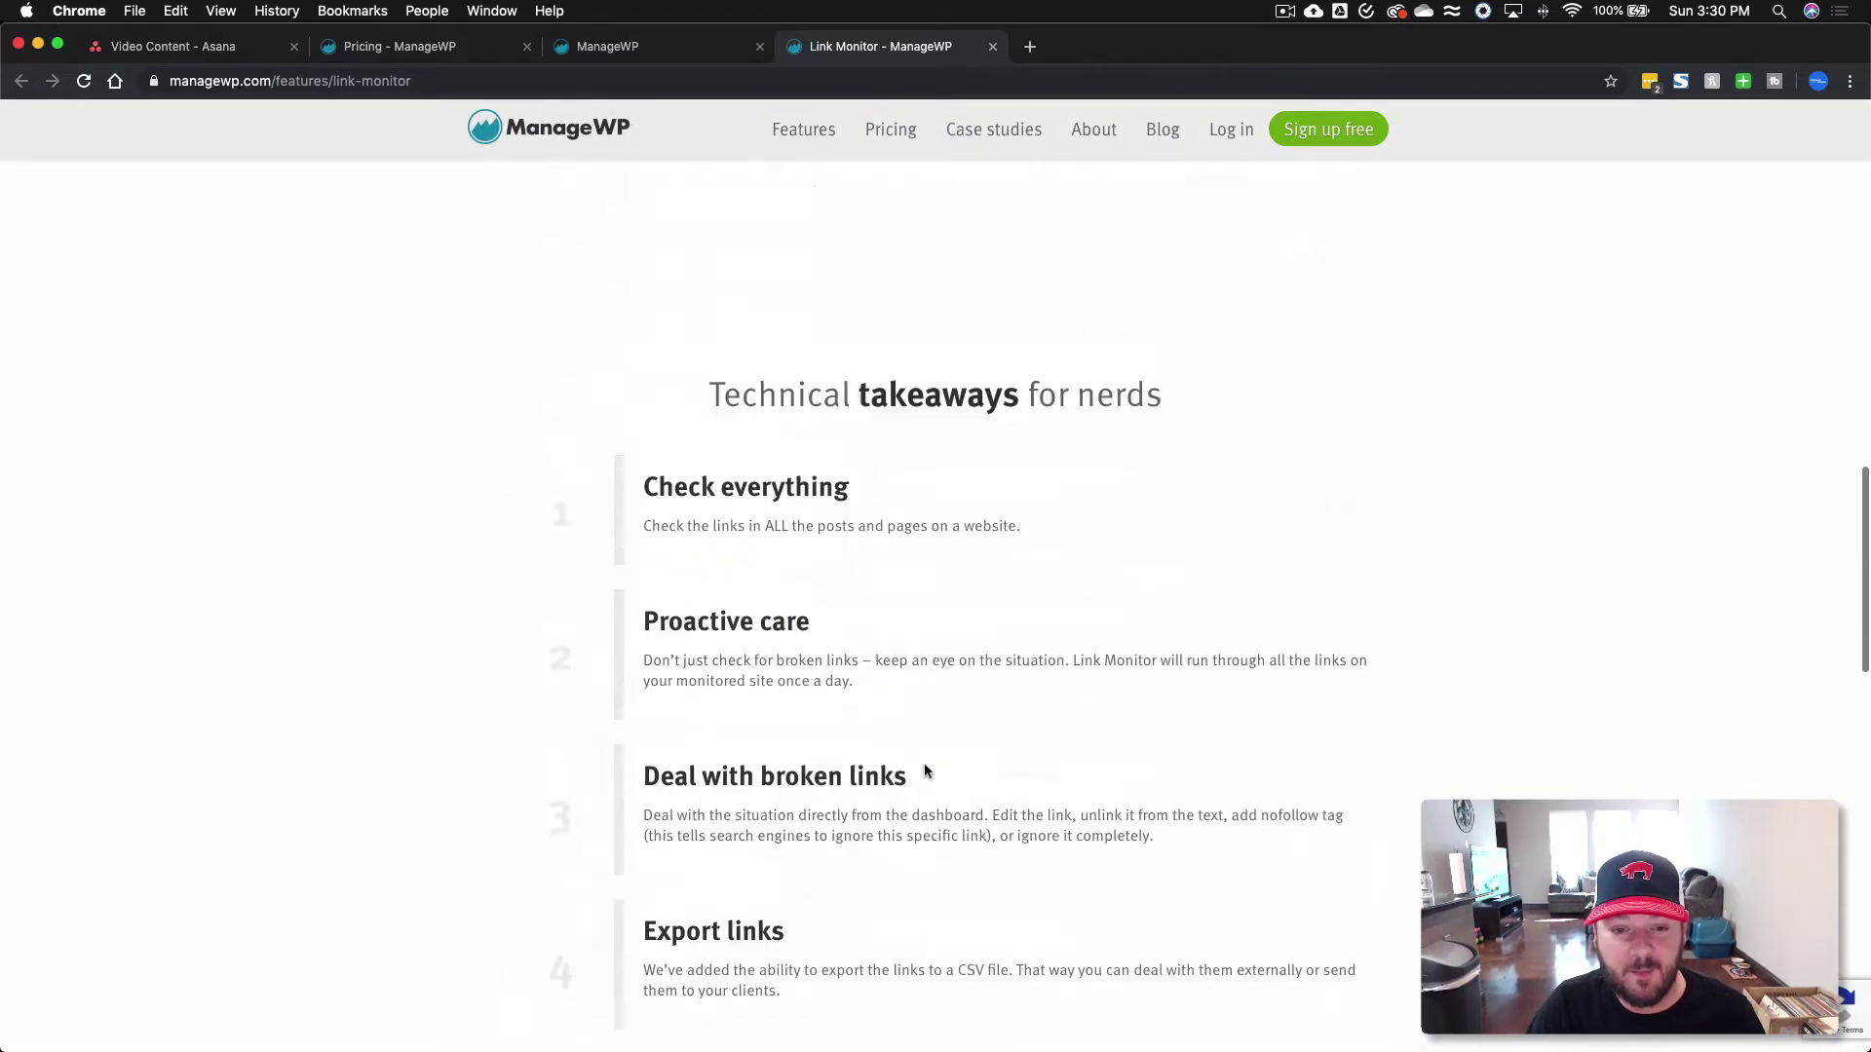
scroll(924, 763, "up", 4)
scroll(924, 763, "down", 8)
scroll(924, 763, "up", 15)
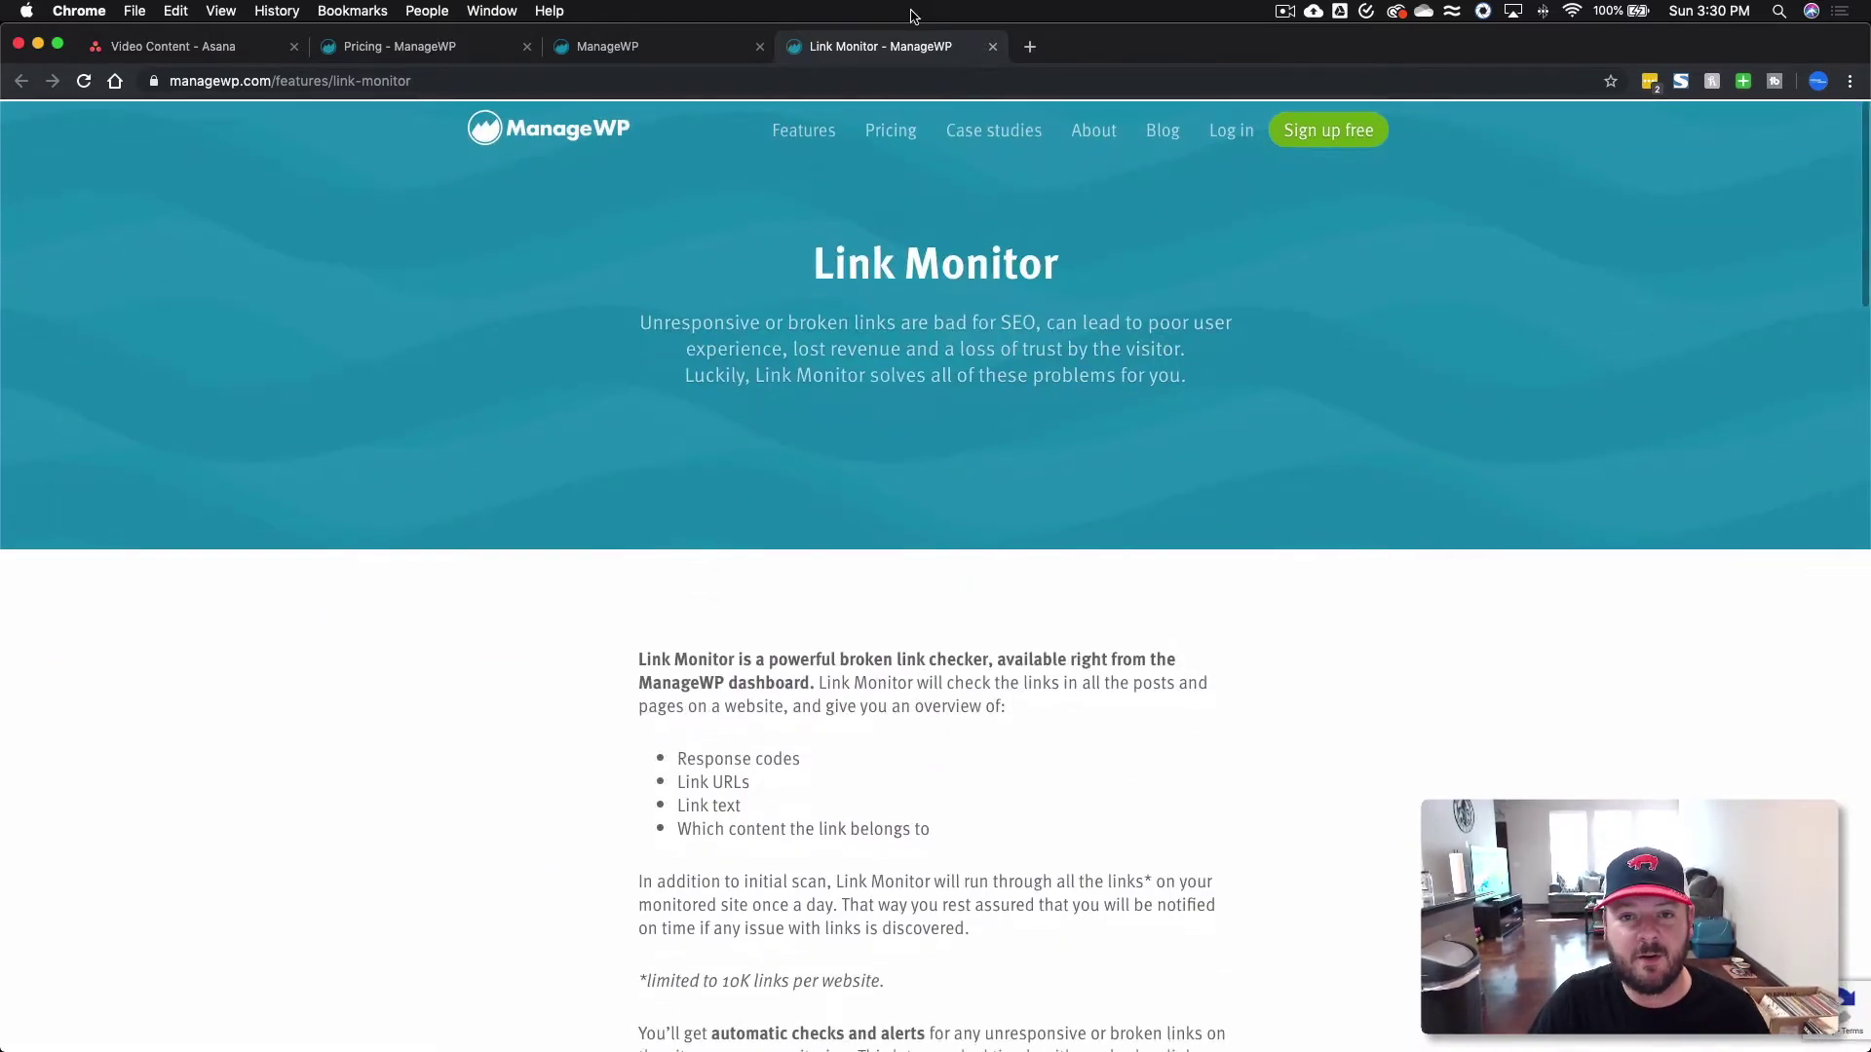
left_click(993, 46)
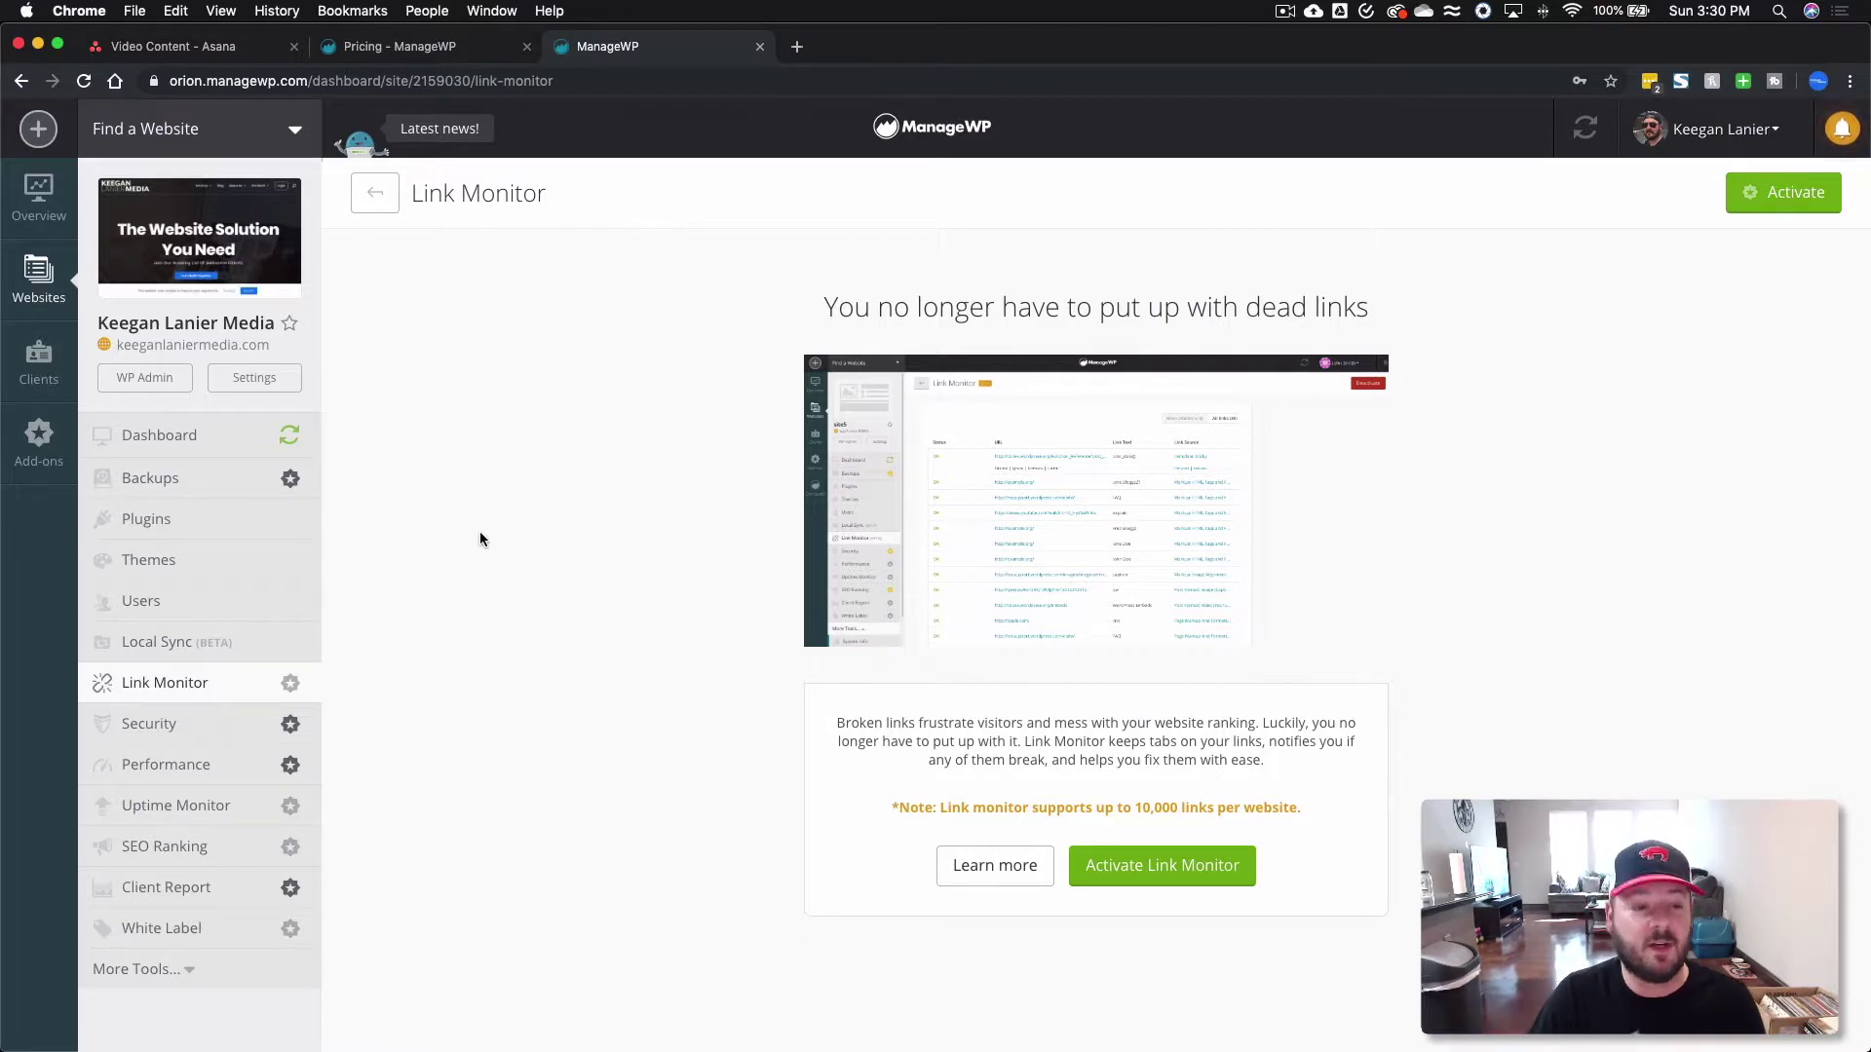
left_click(164, 724)
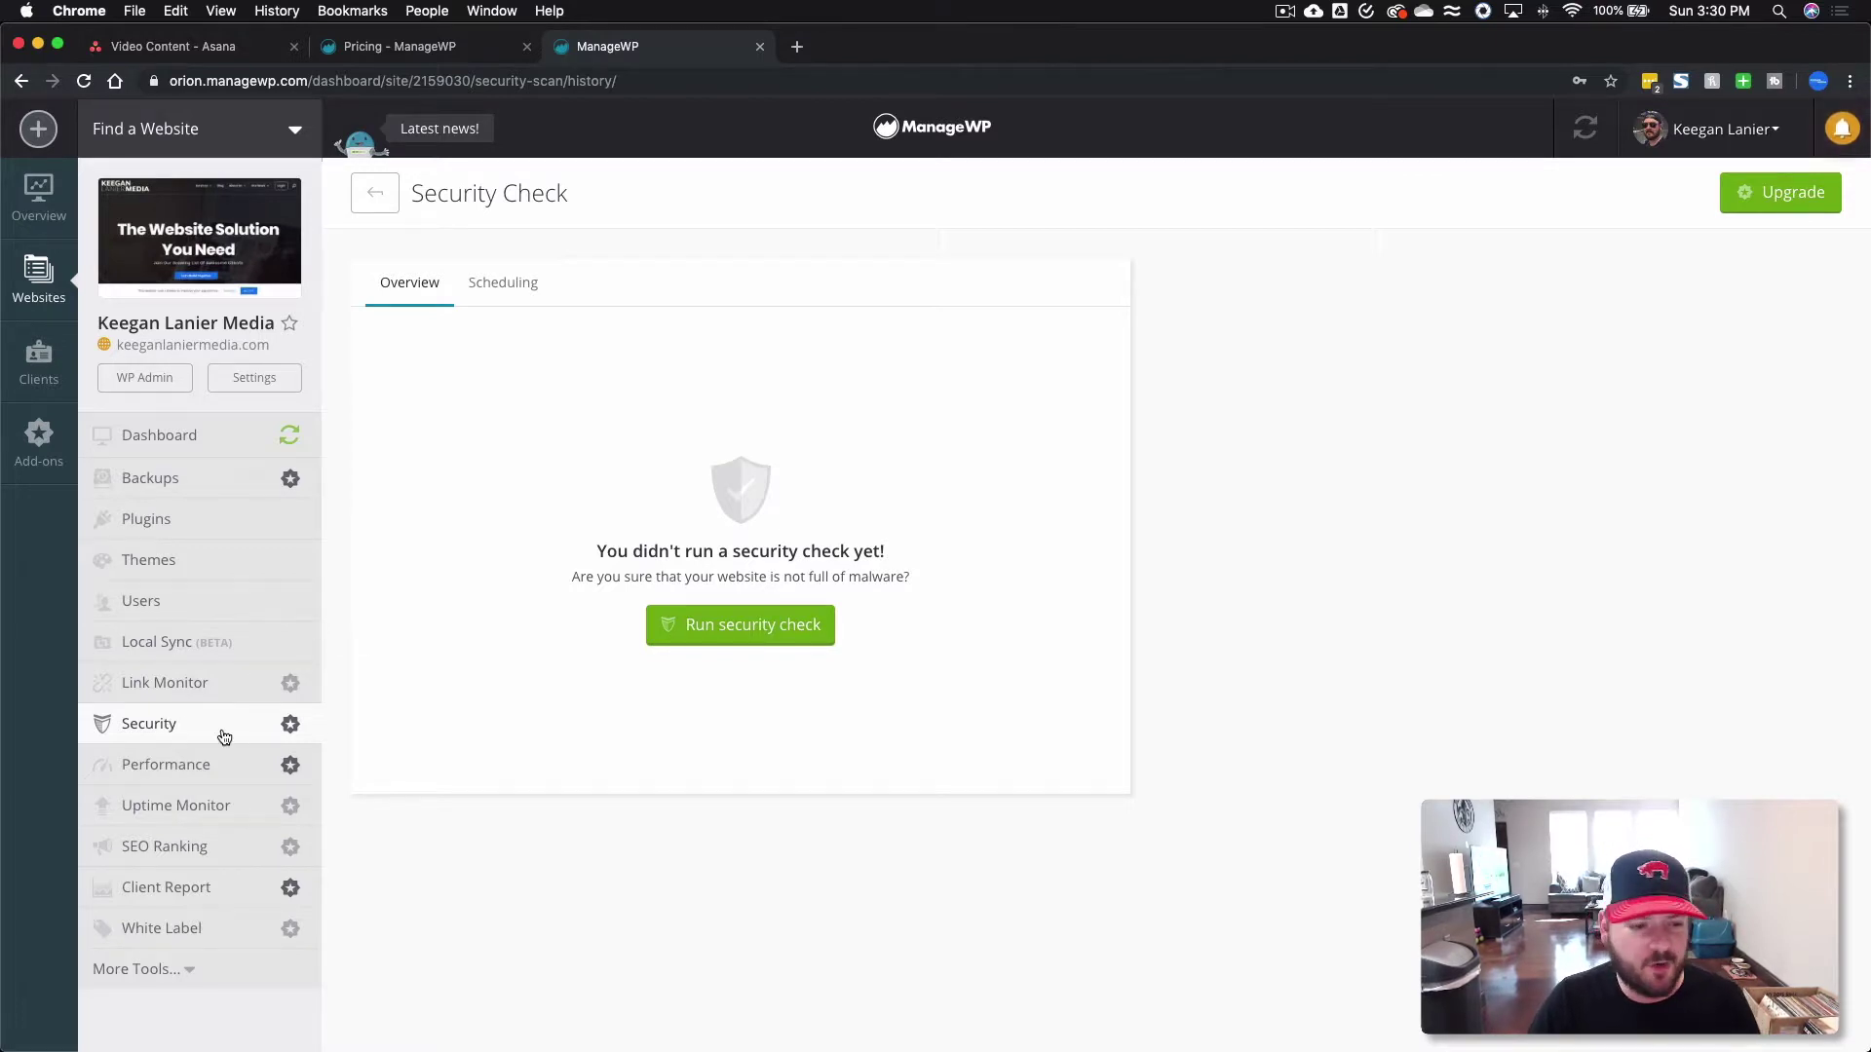
Open Performance and run Check Now, yielding PageSpeed B (80%), YSlow D (63%) and 4.474s load time
left_click(180, 772)
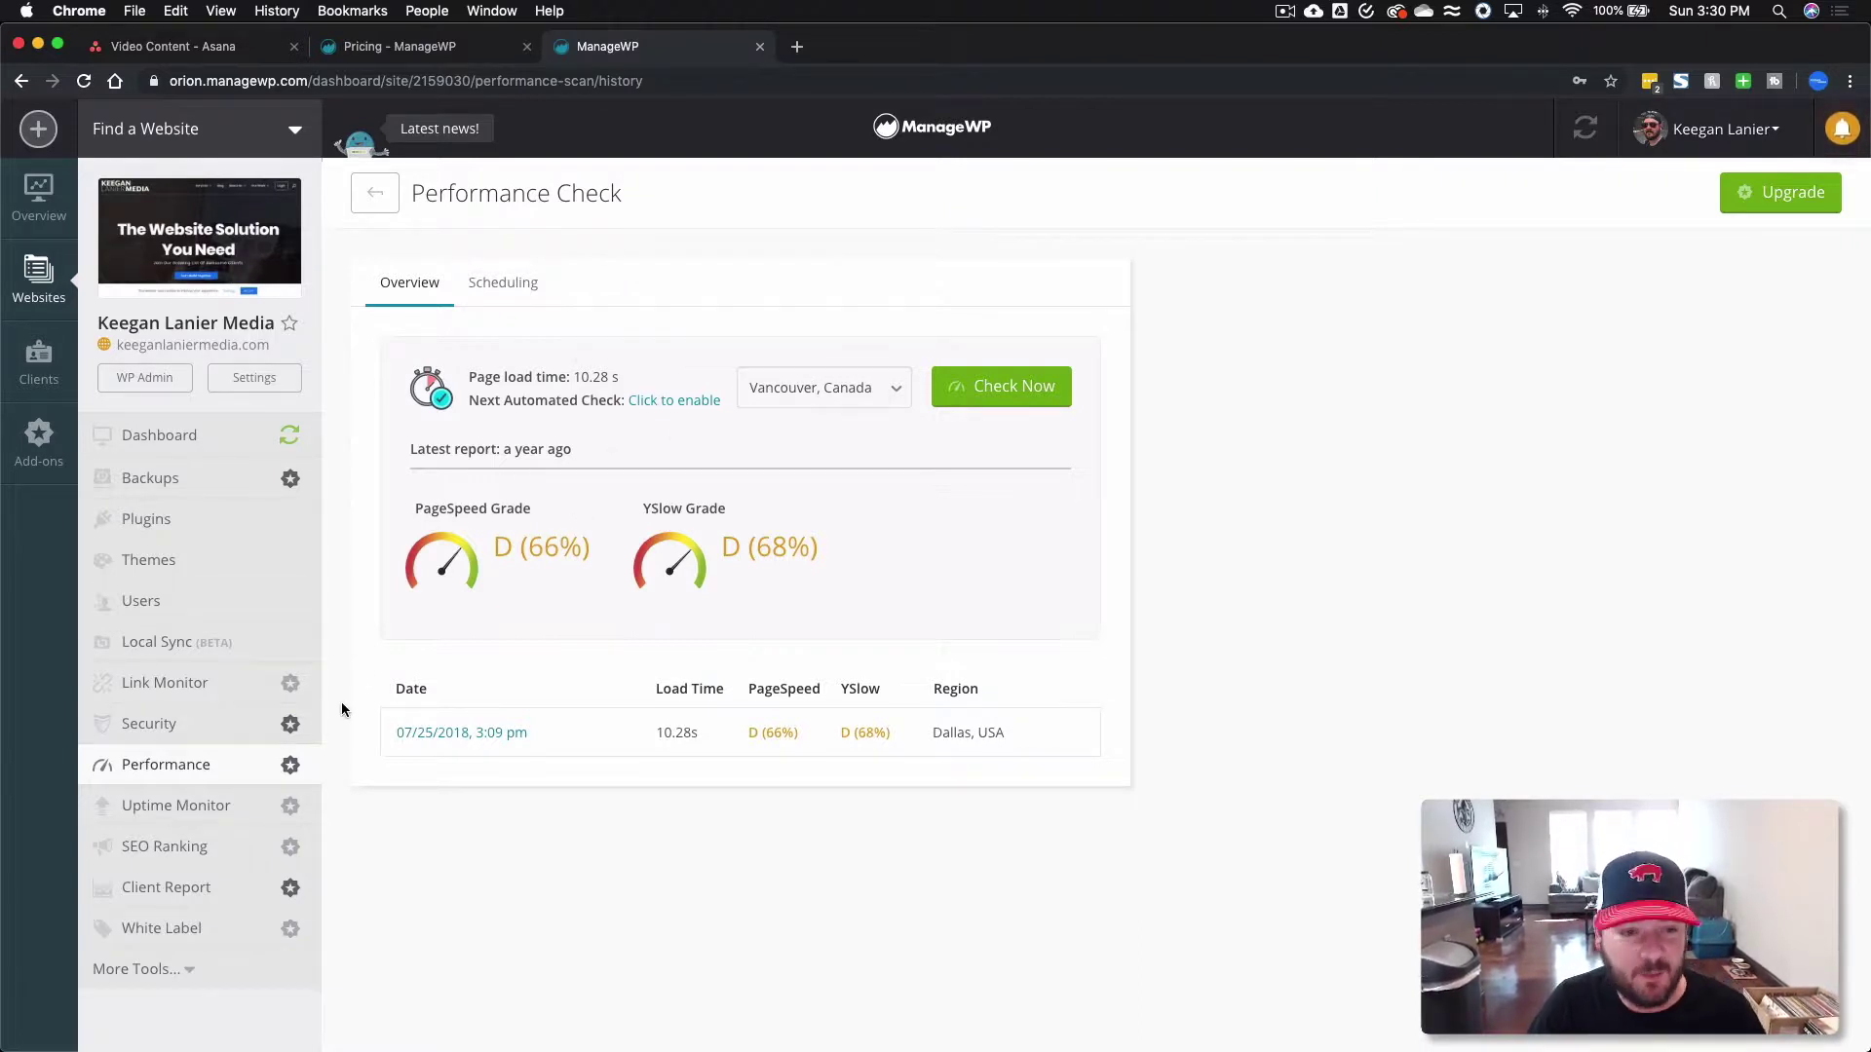
left_click(986, 375)
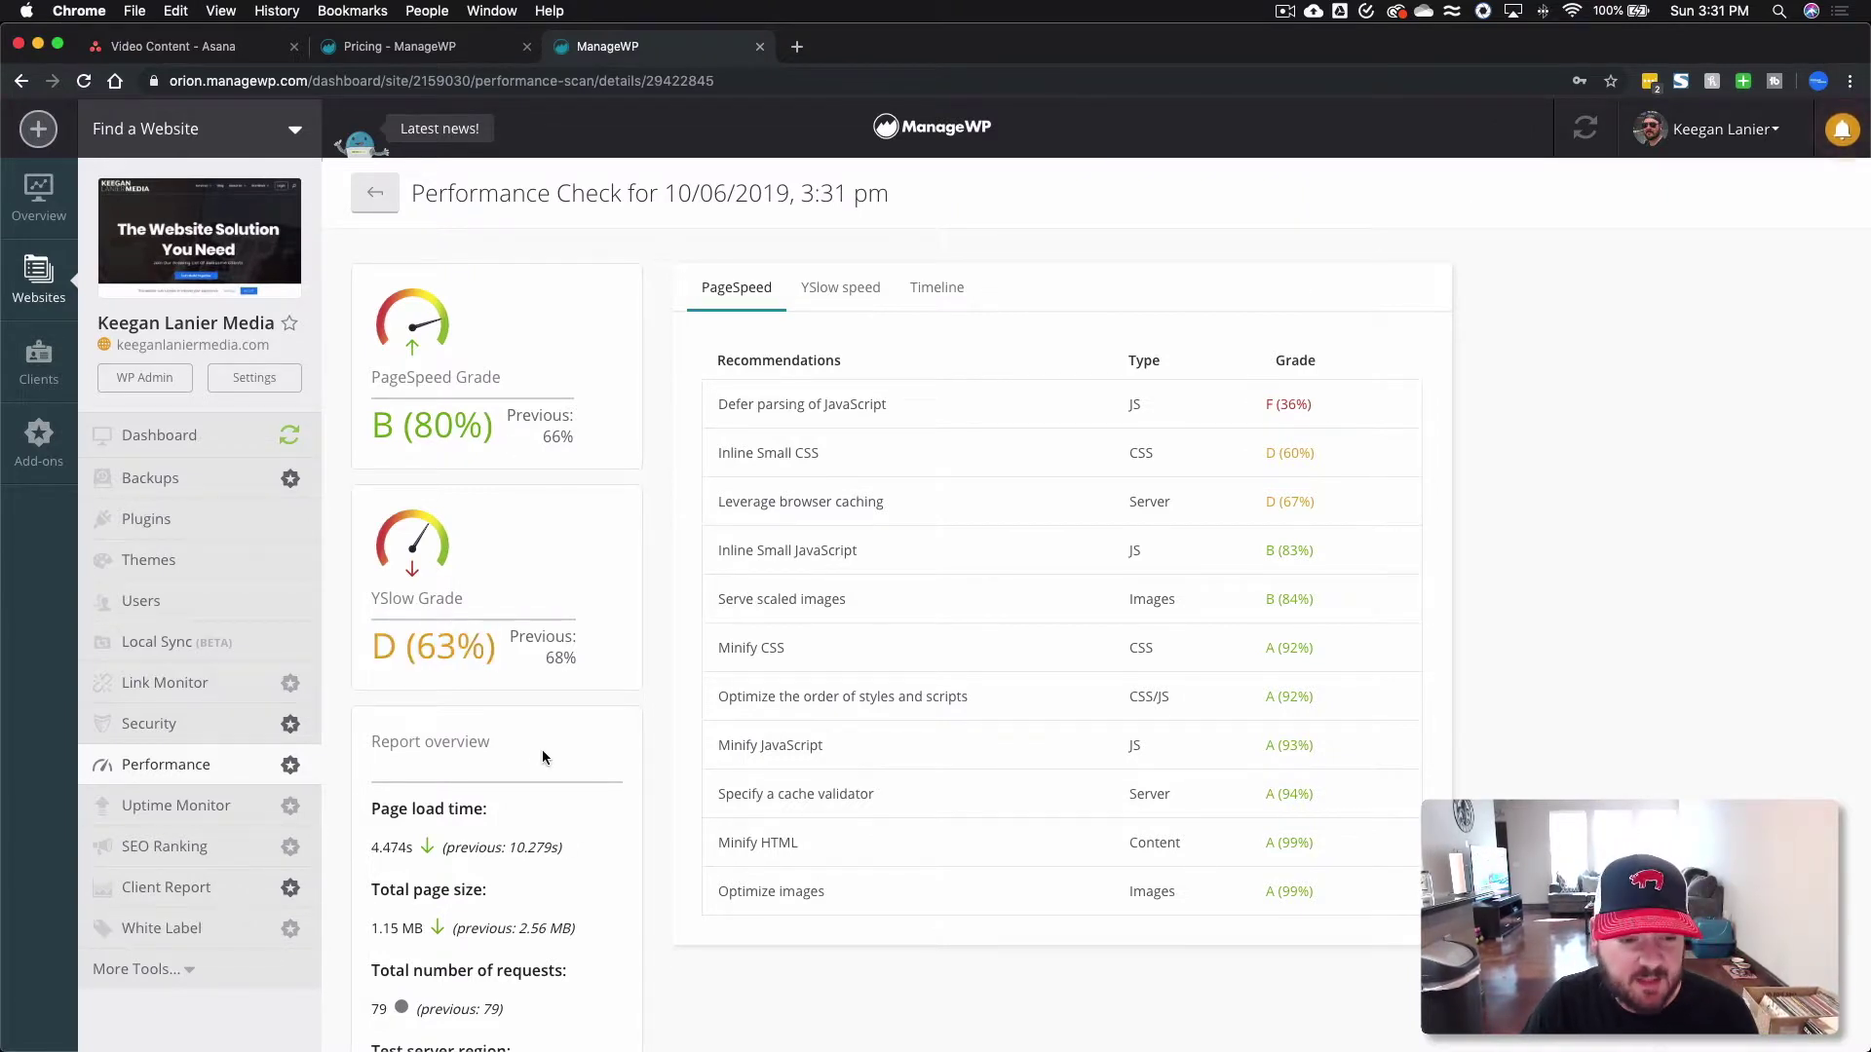
Expand and collapse the Defer parsing of JavaScript recommendation, rated F (36%)
scroll(476, 907, "down", 5)
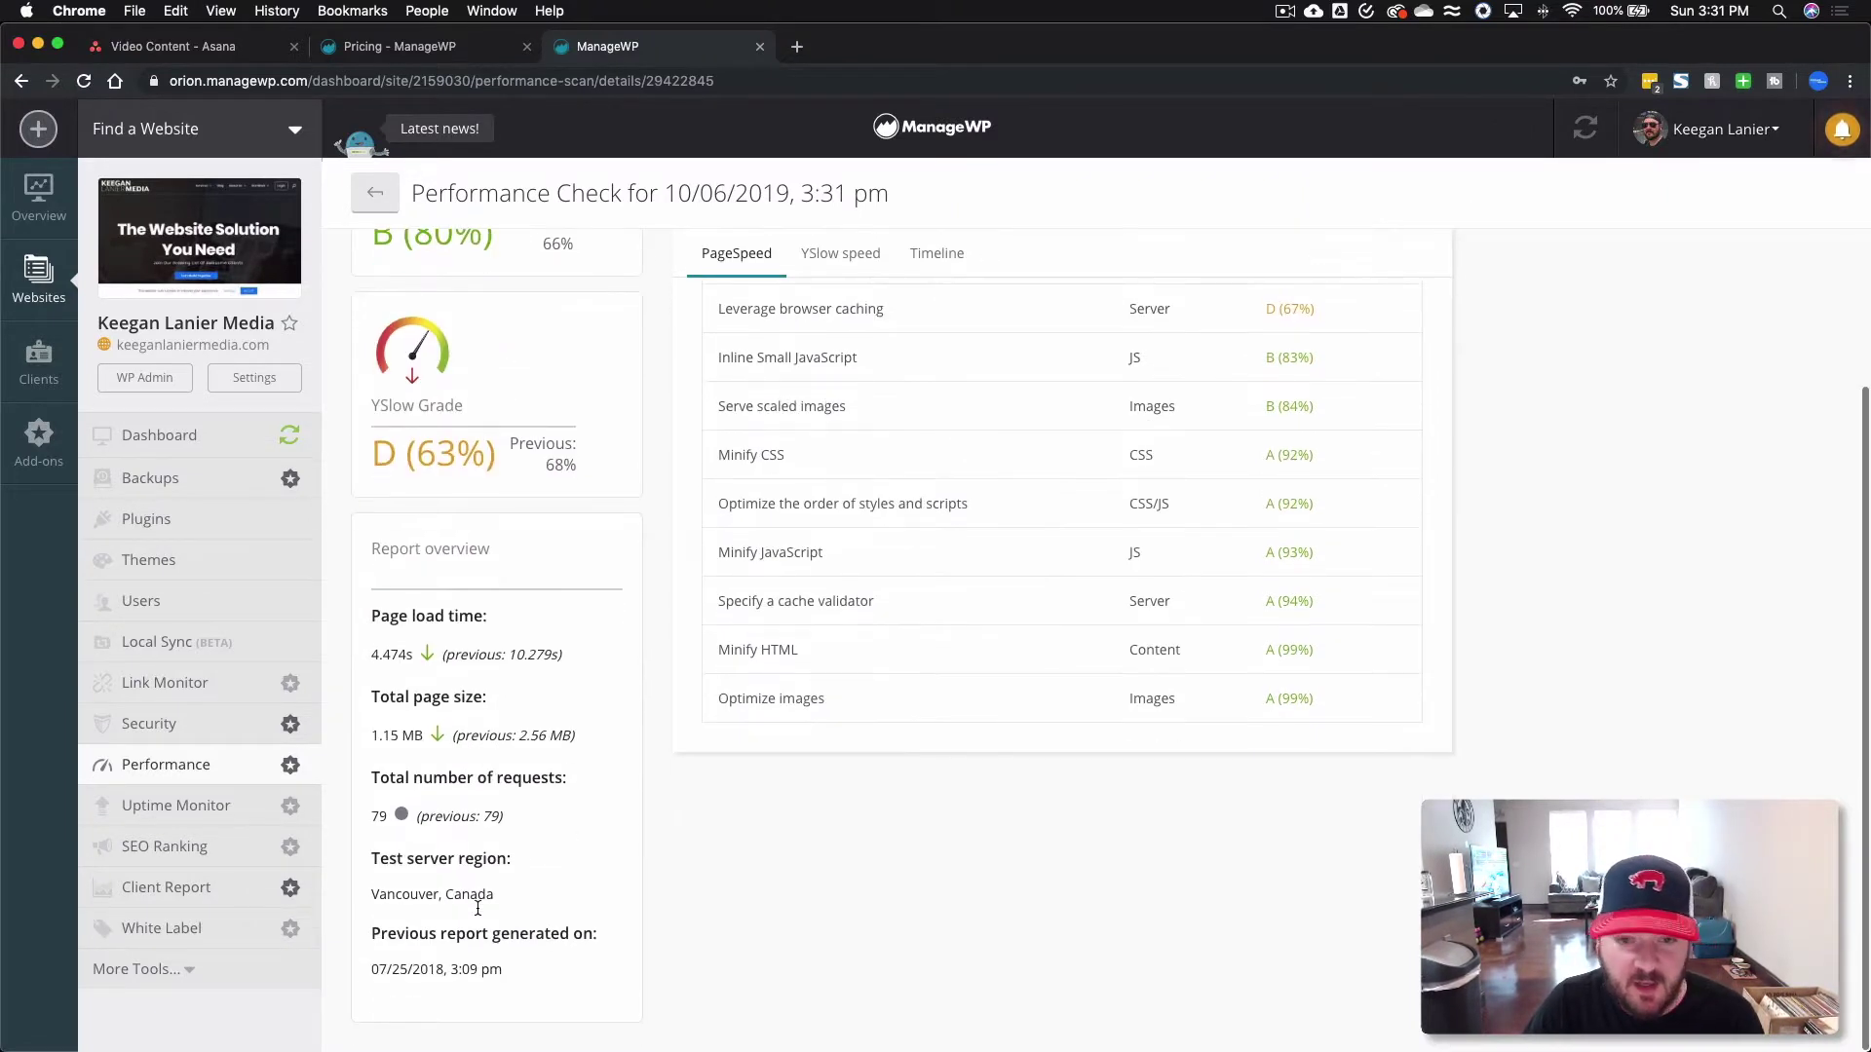
scroll(723, 466, "up", 5)
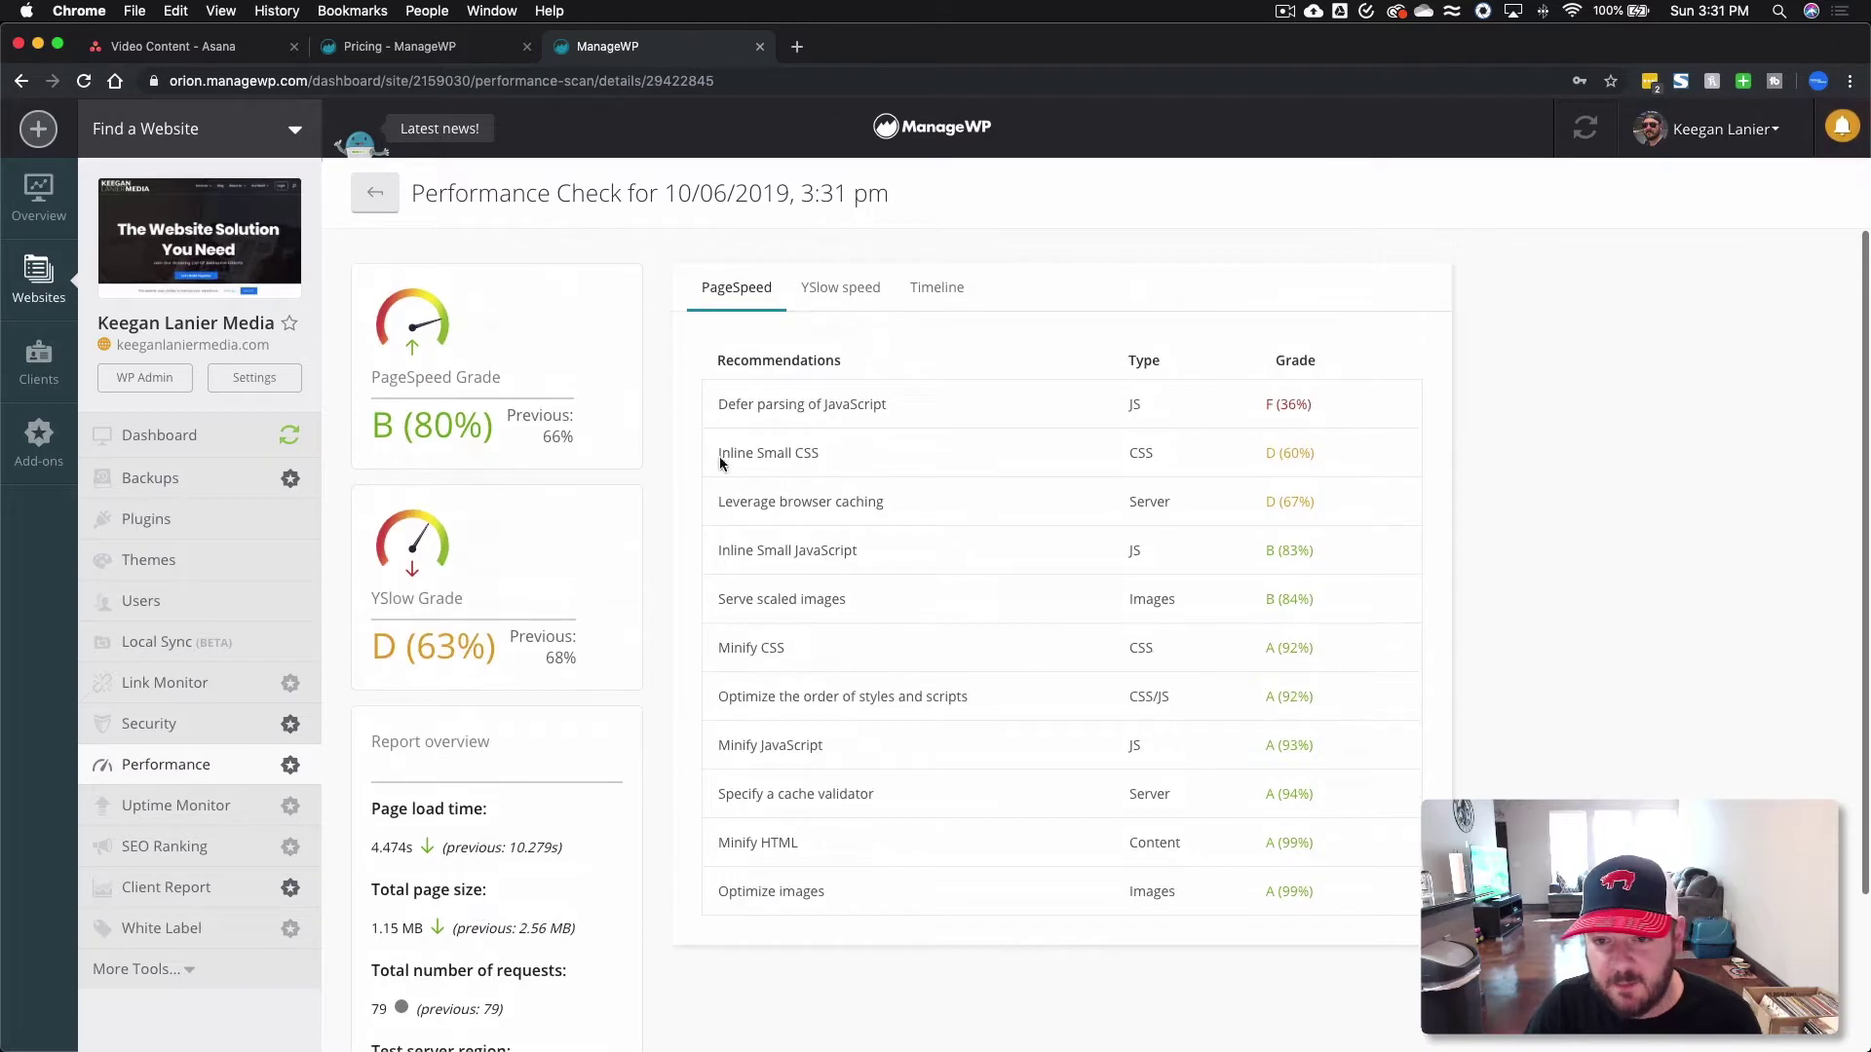
left_click(1404, 405)
left_click(1401, 407)
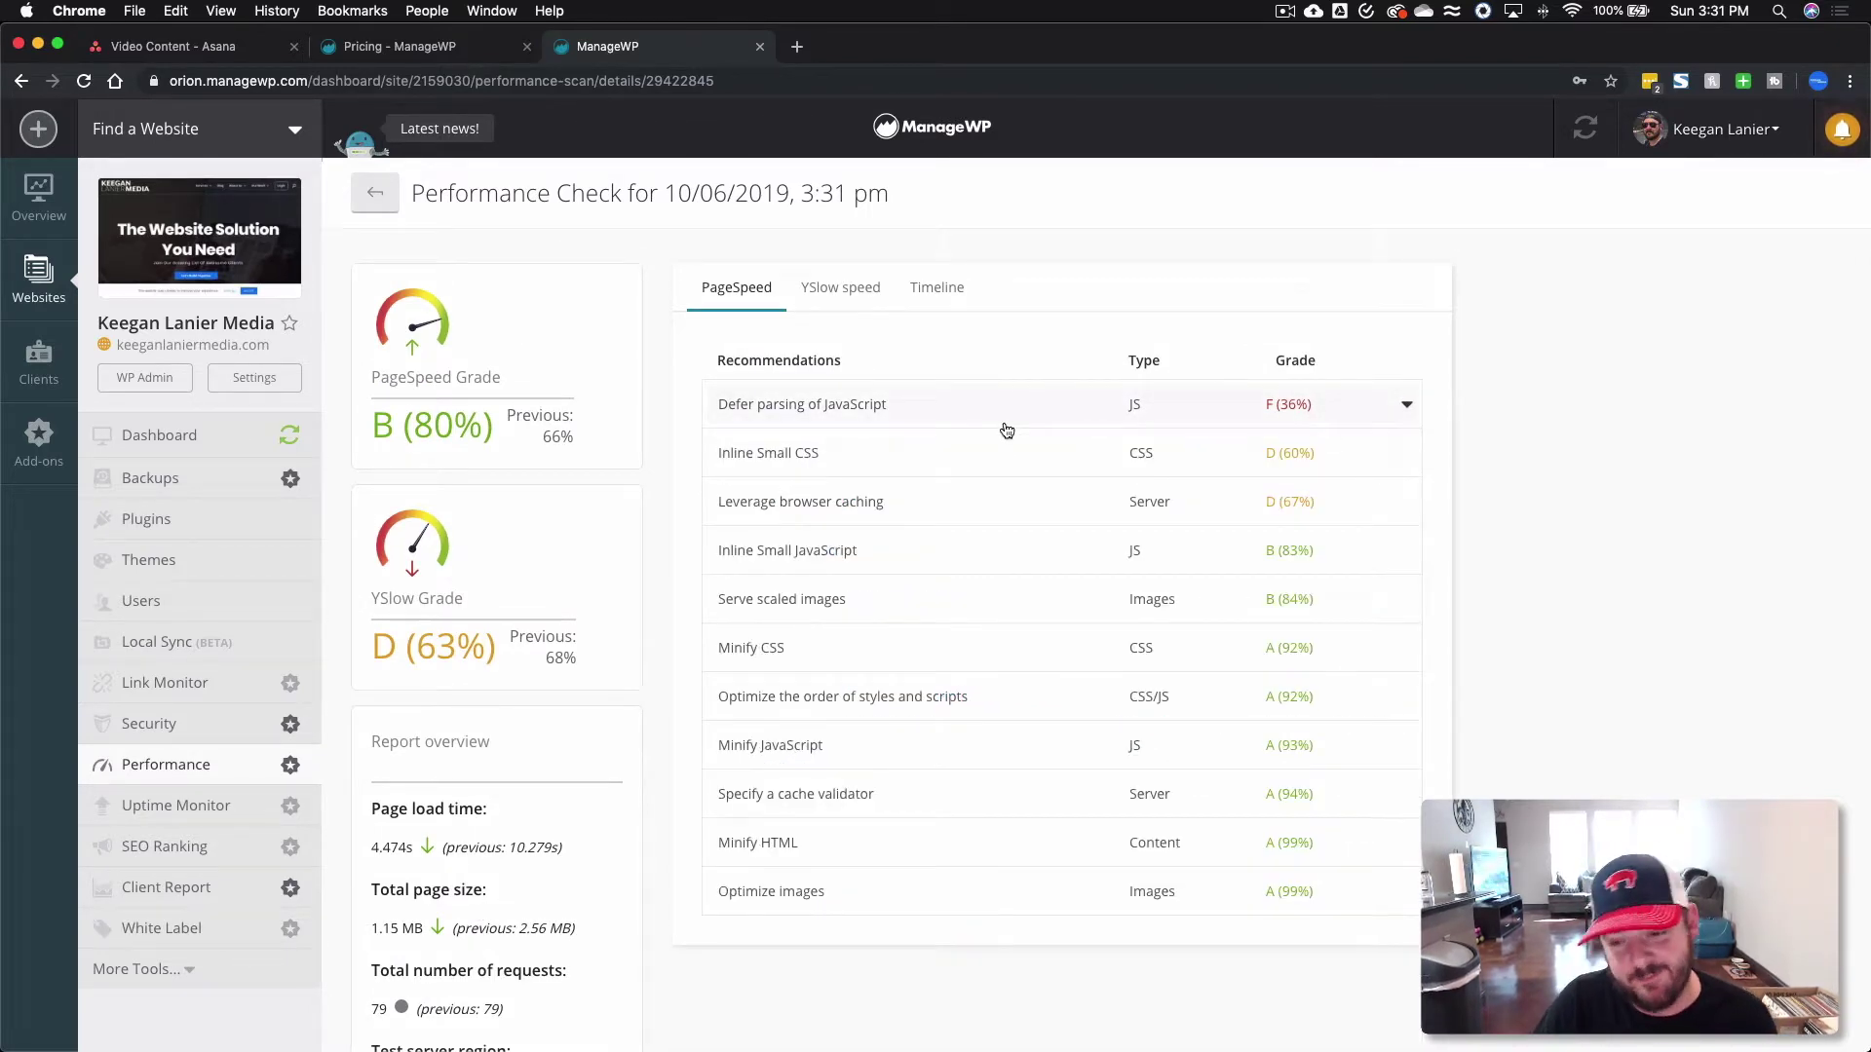
scroll(877, 481, "down", 3)
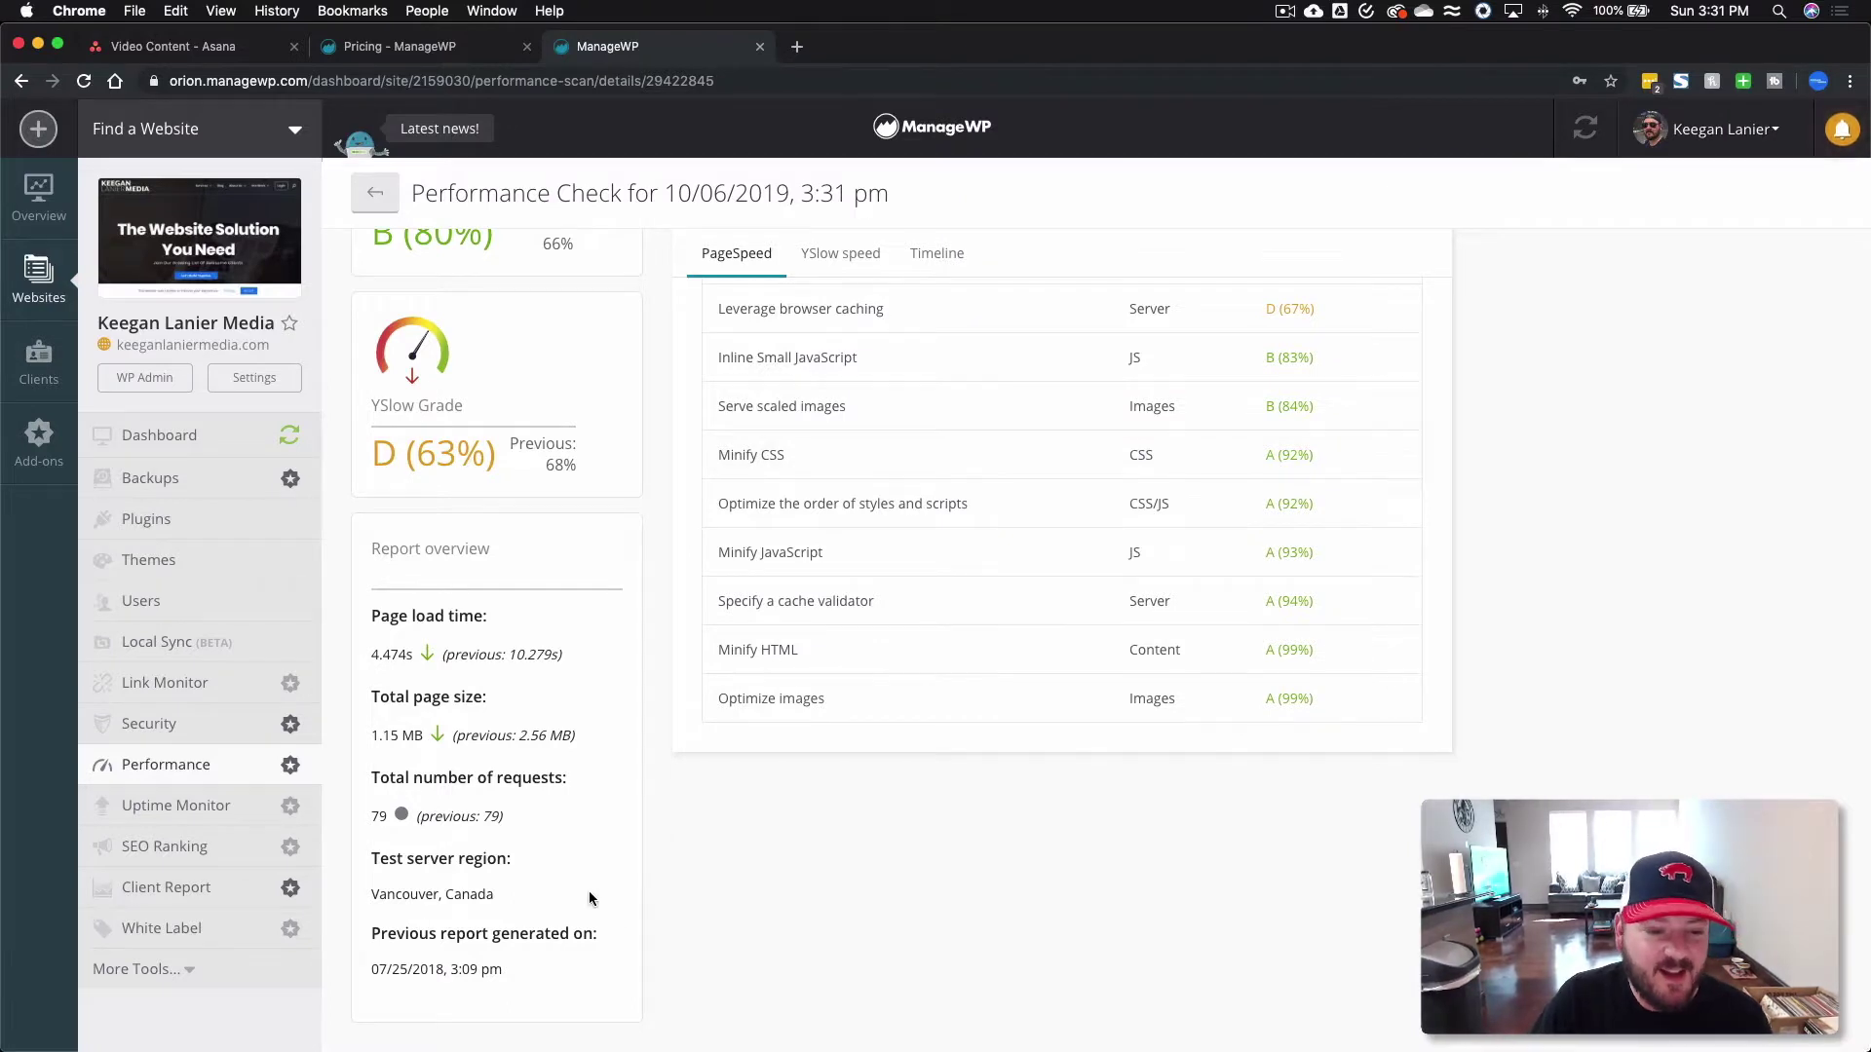
scroll(525, 828, "up", 3)
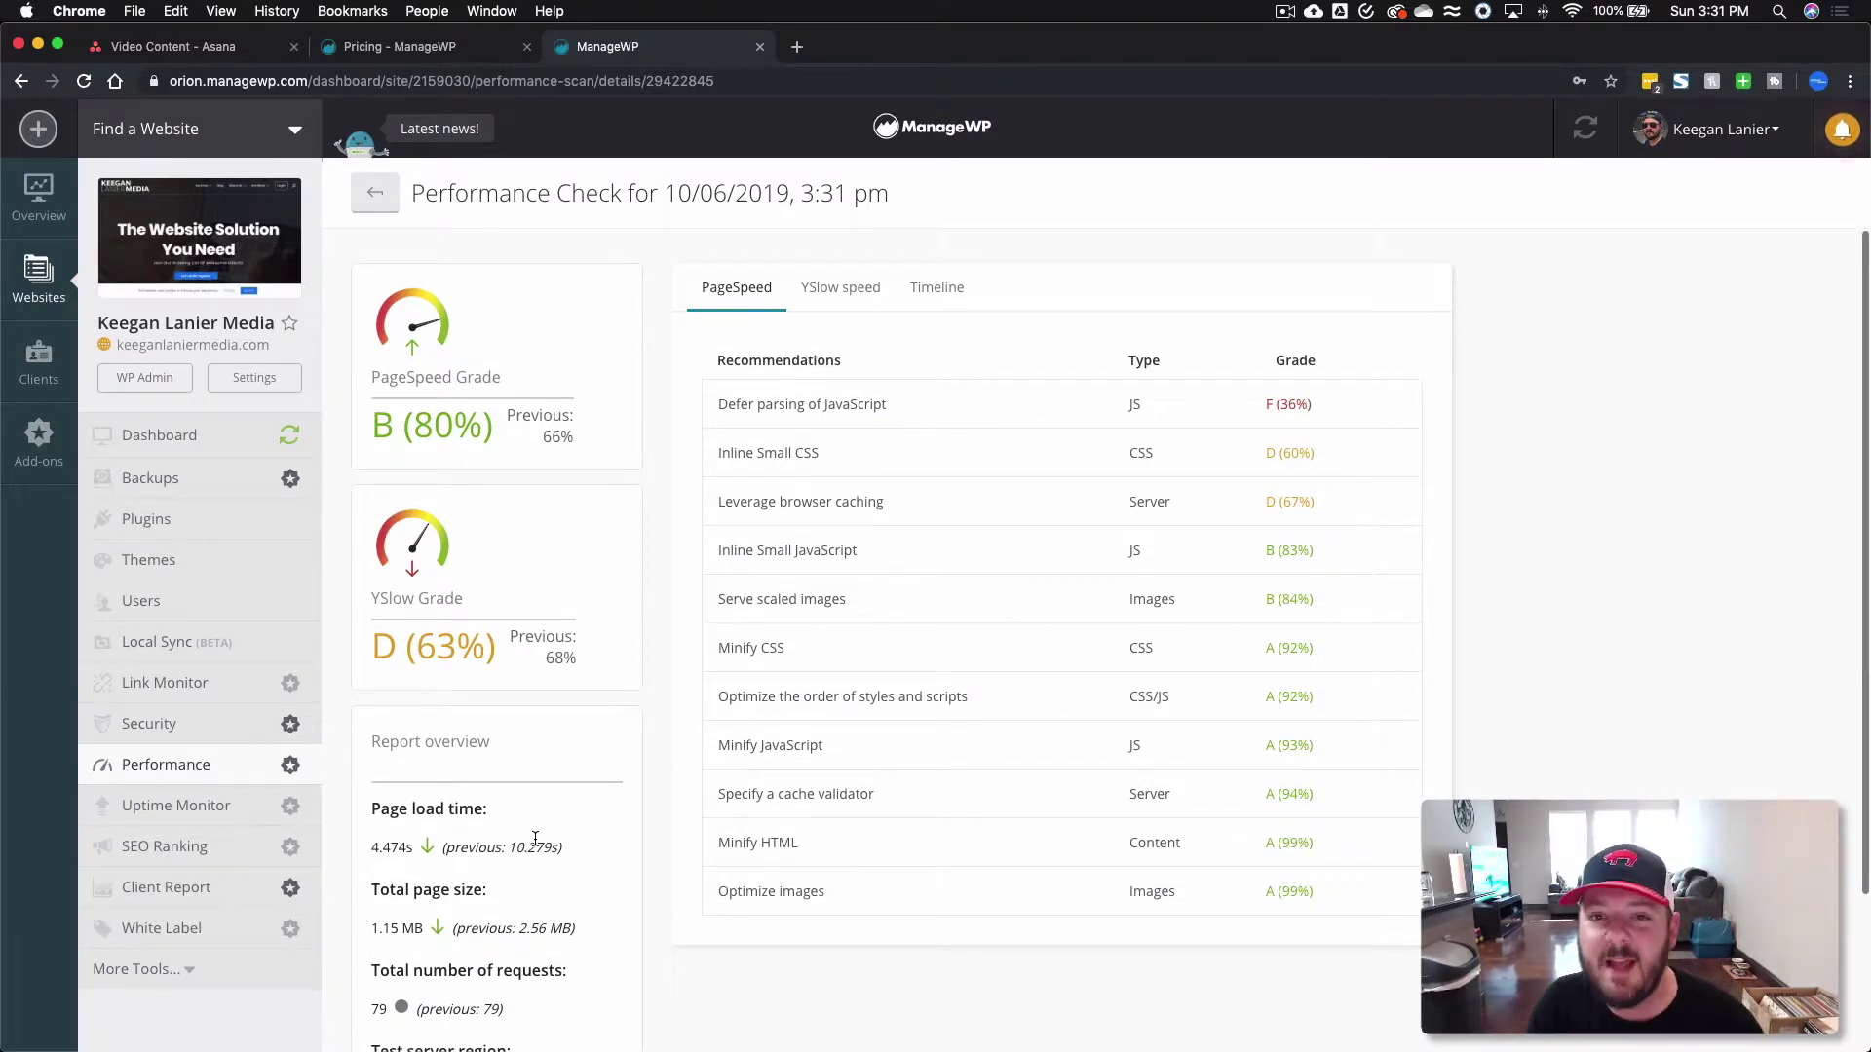
Load the live site keeganlaniermedia.com in a new browser tab
left_click(797, 47)
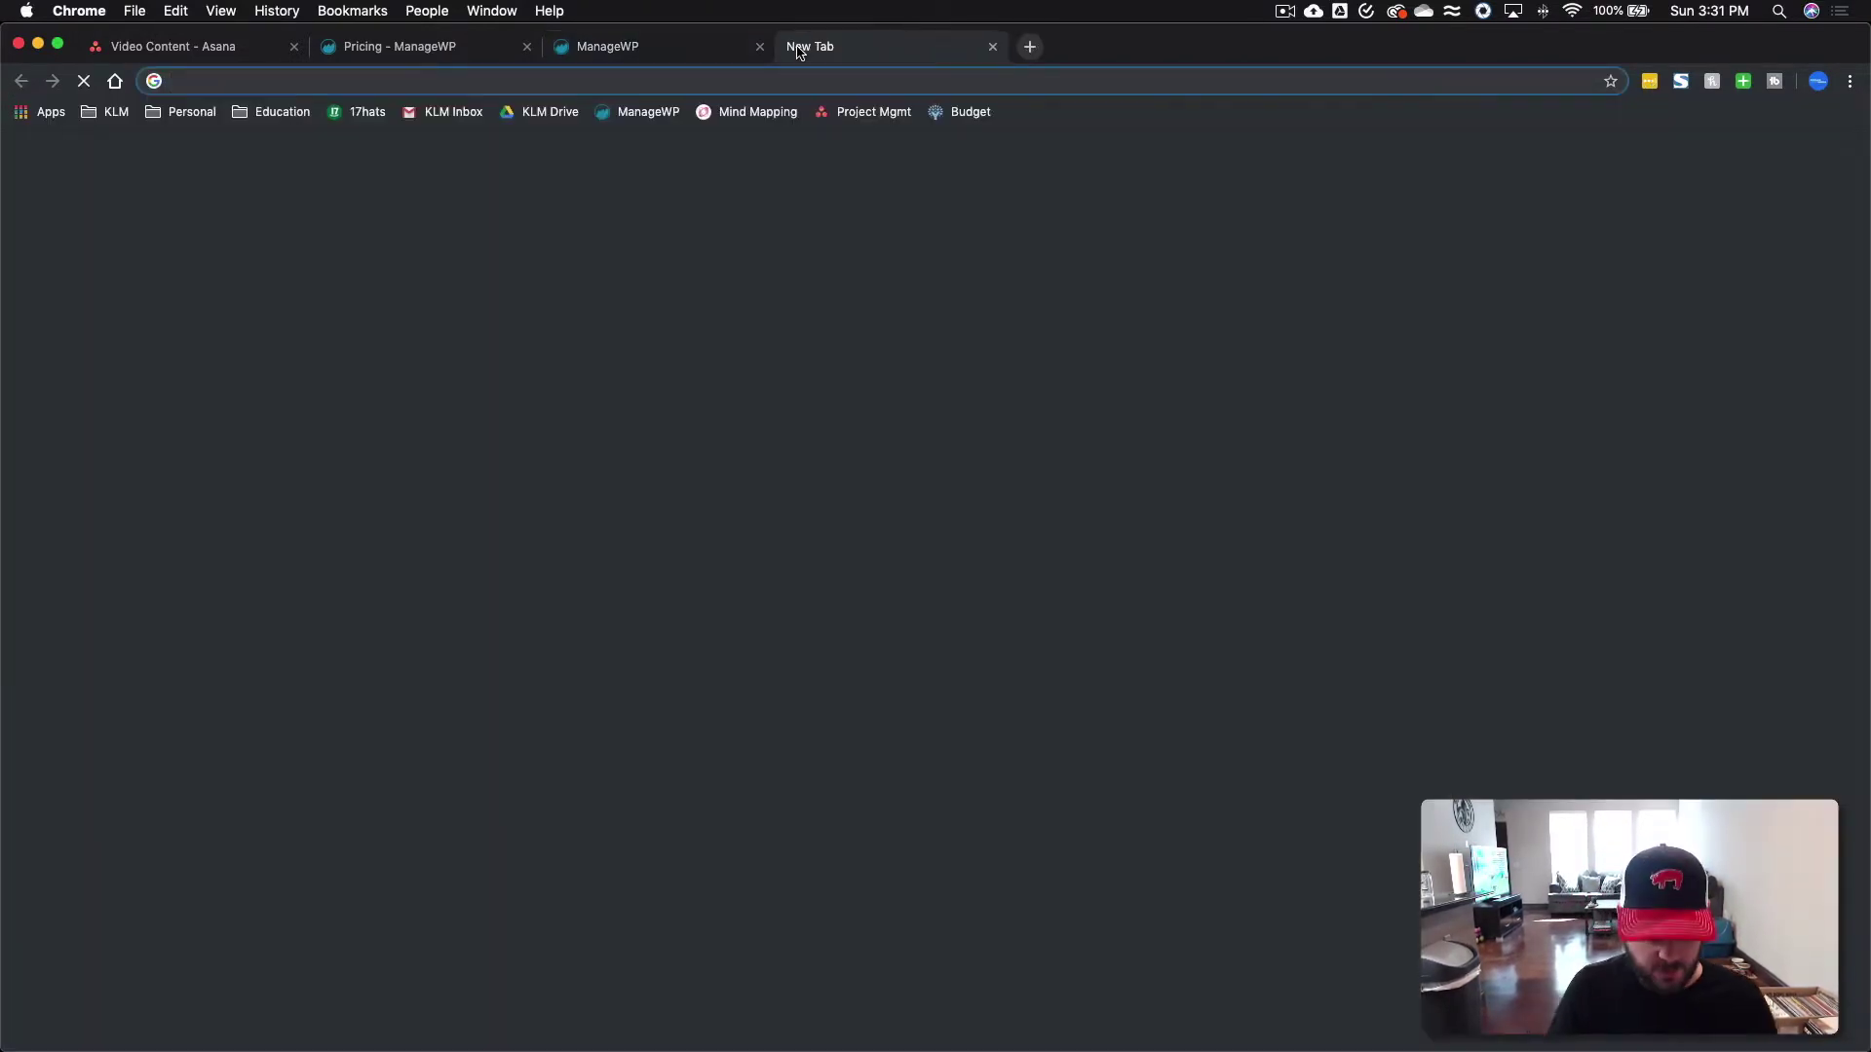
type("keeganl")
key("Return")
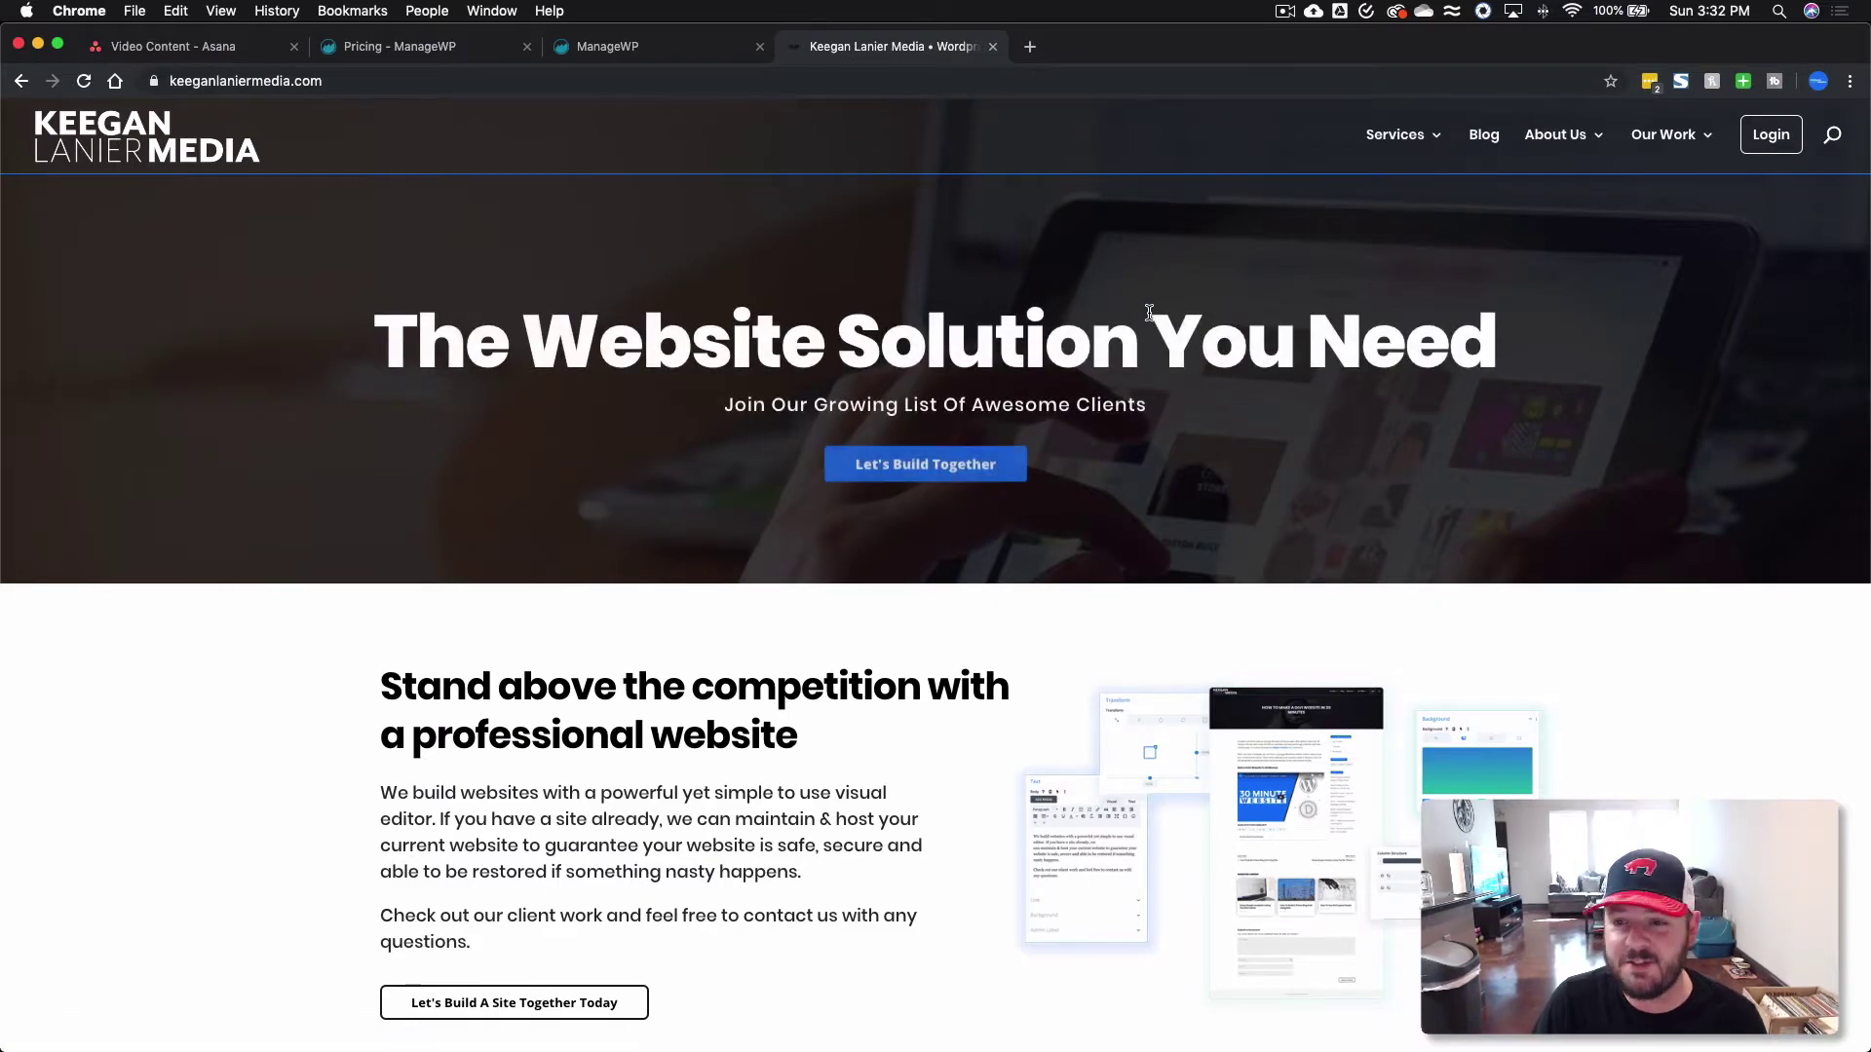
scroll(1149, 312, "down", 20)
scroll(1149, 312, "up", 20)
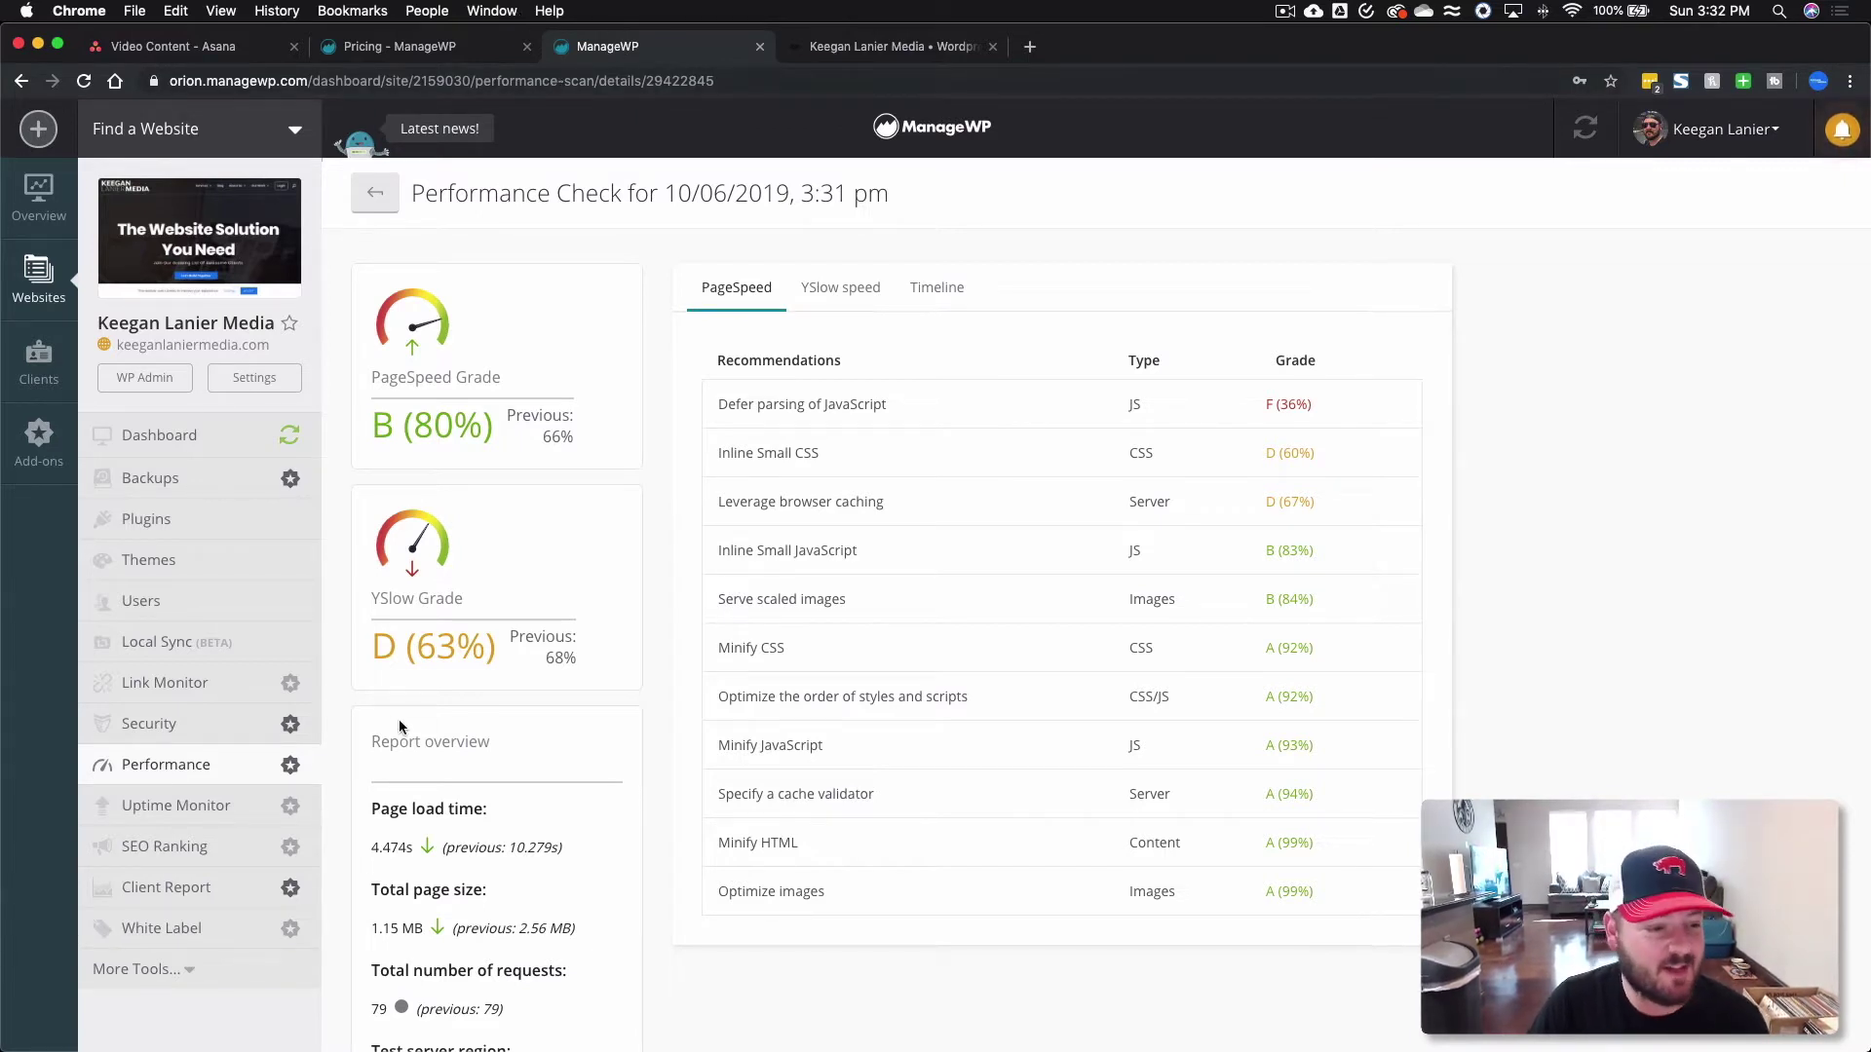
View the Uptime Monitor and SEO Ranking pages, then open Client Report showing the 07/25/2018 Website Care Report
left_click(212, 803)
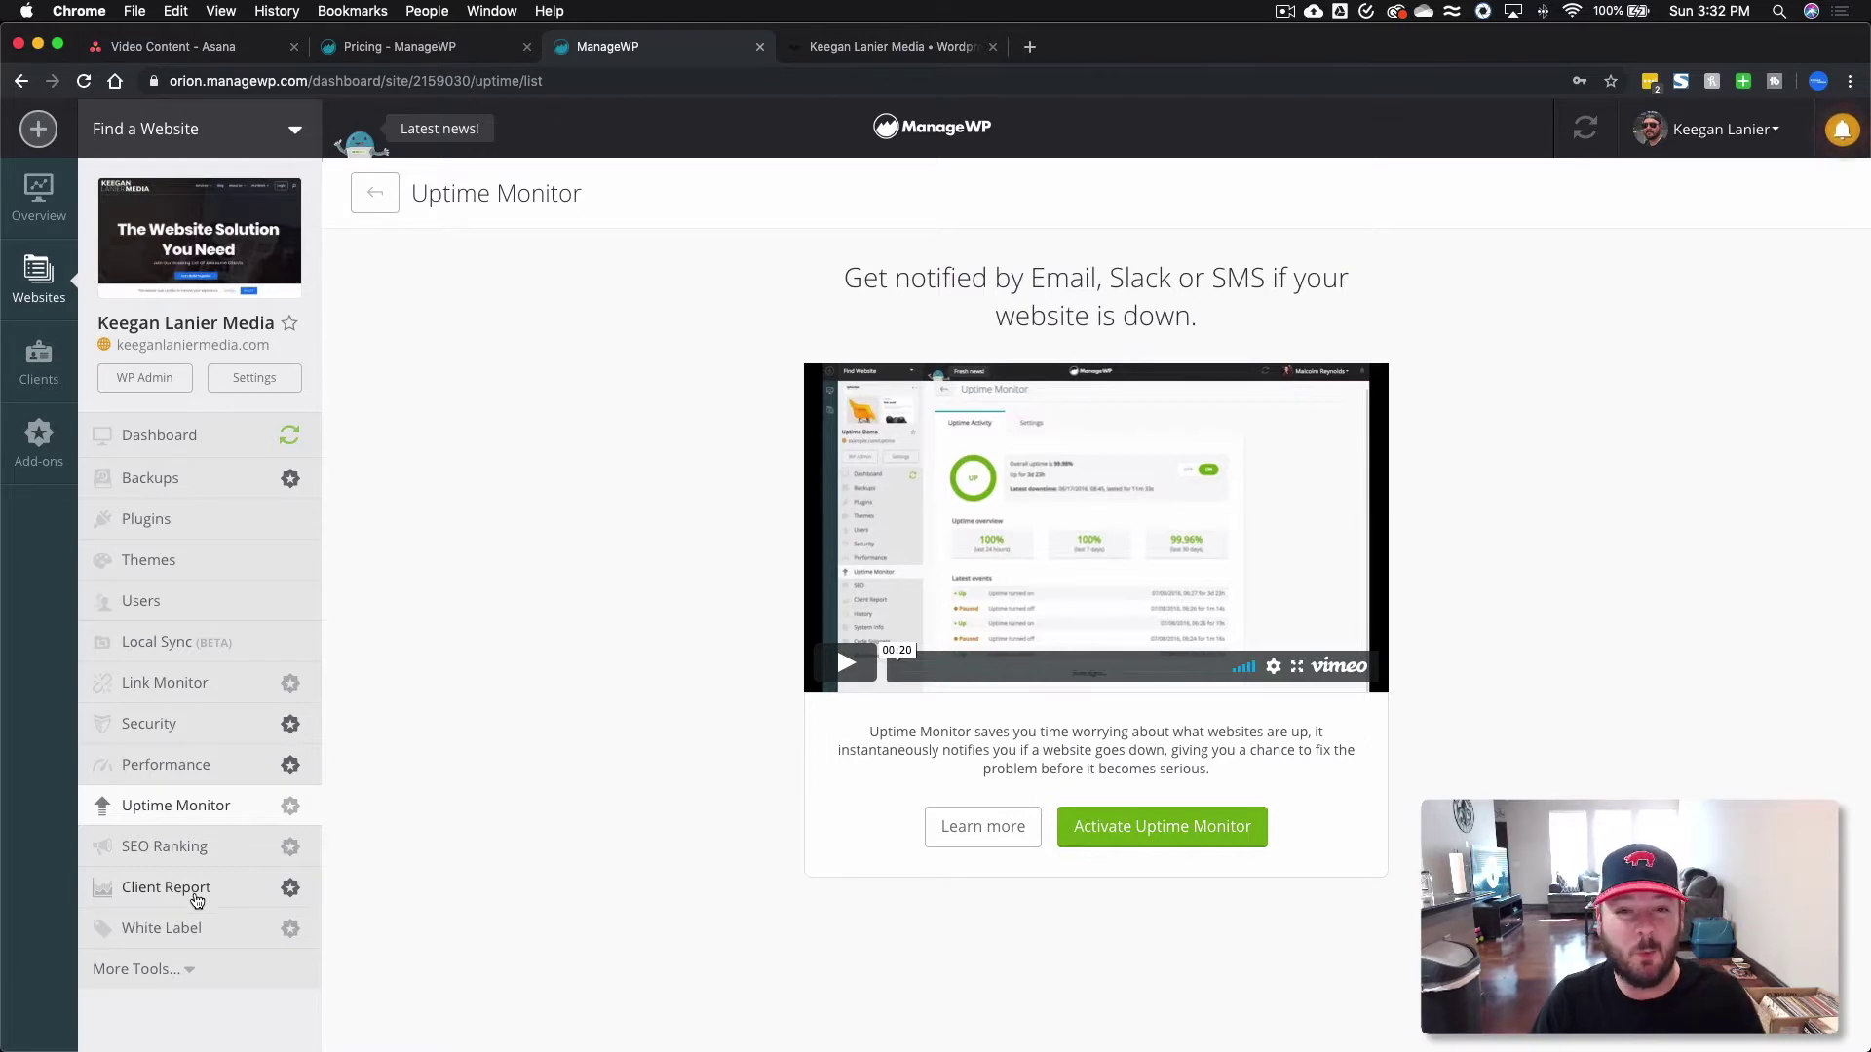
left_click(217, 854)
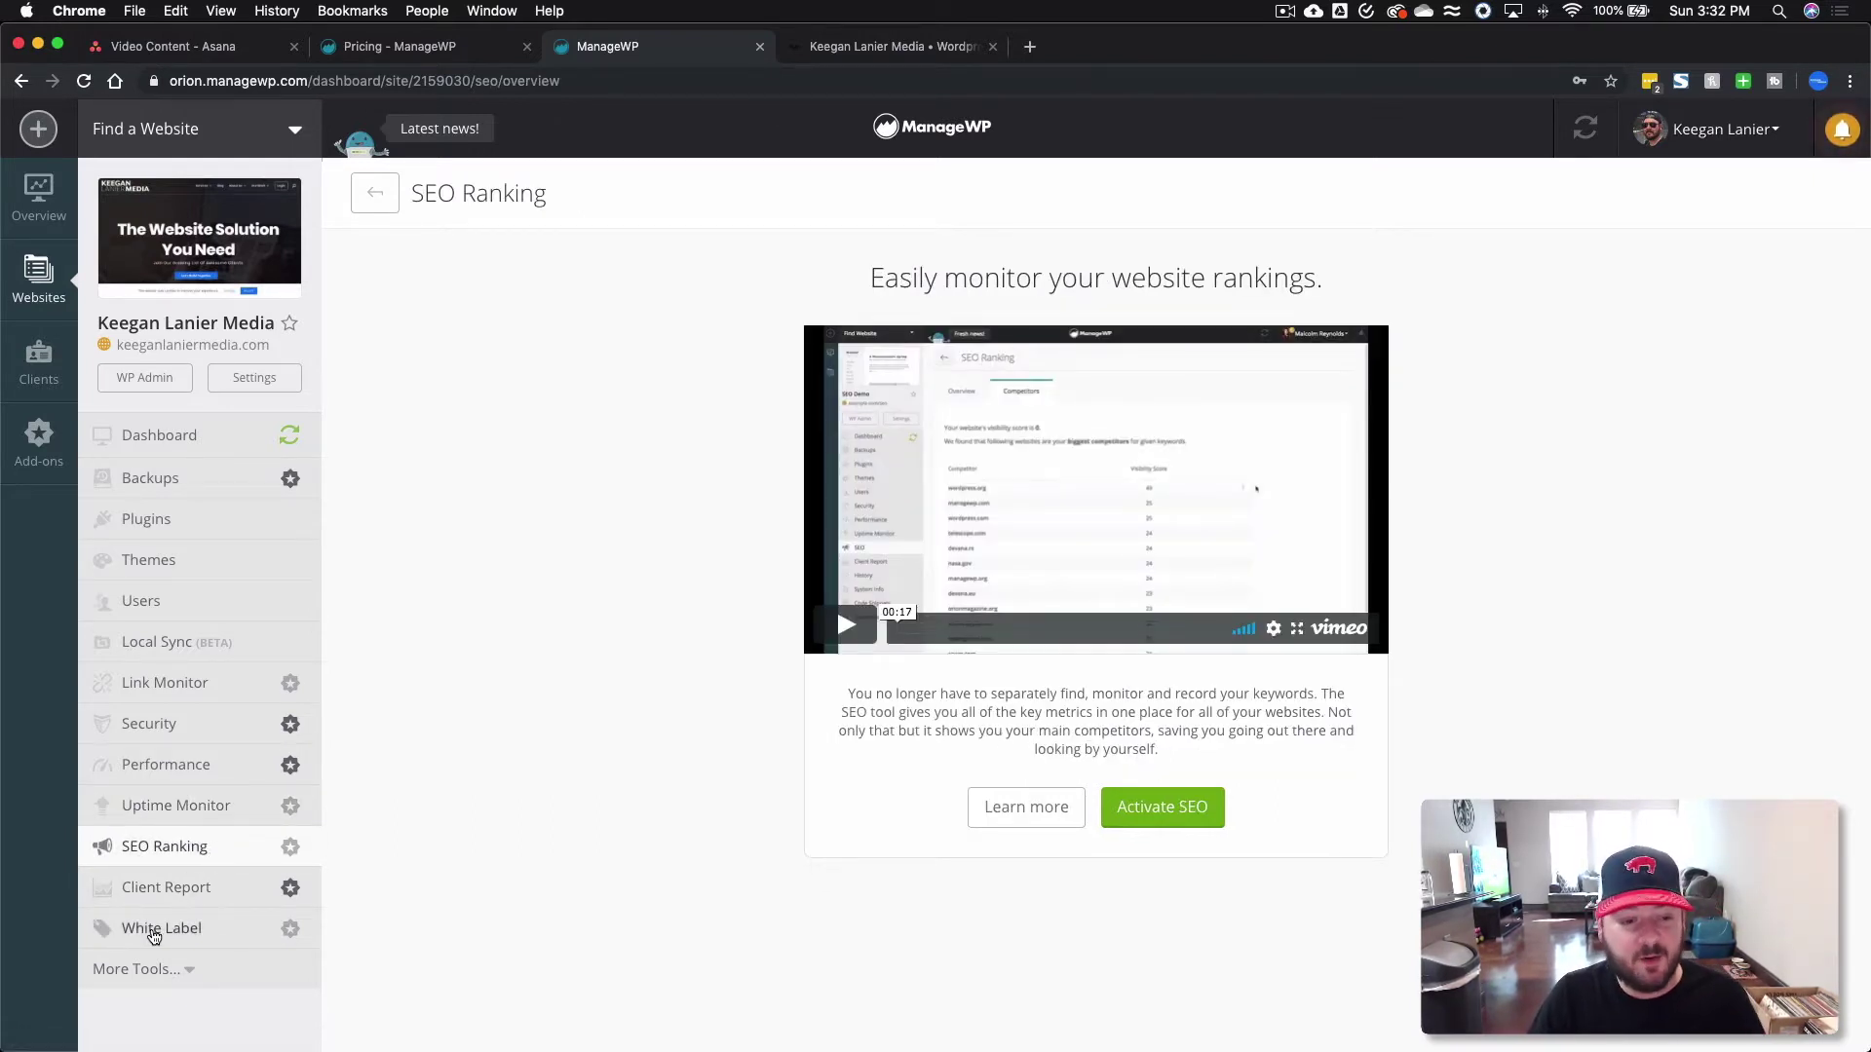
left_click(170, 891)
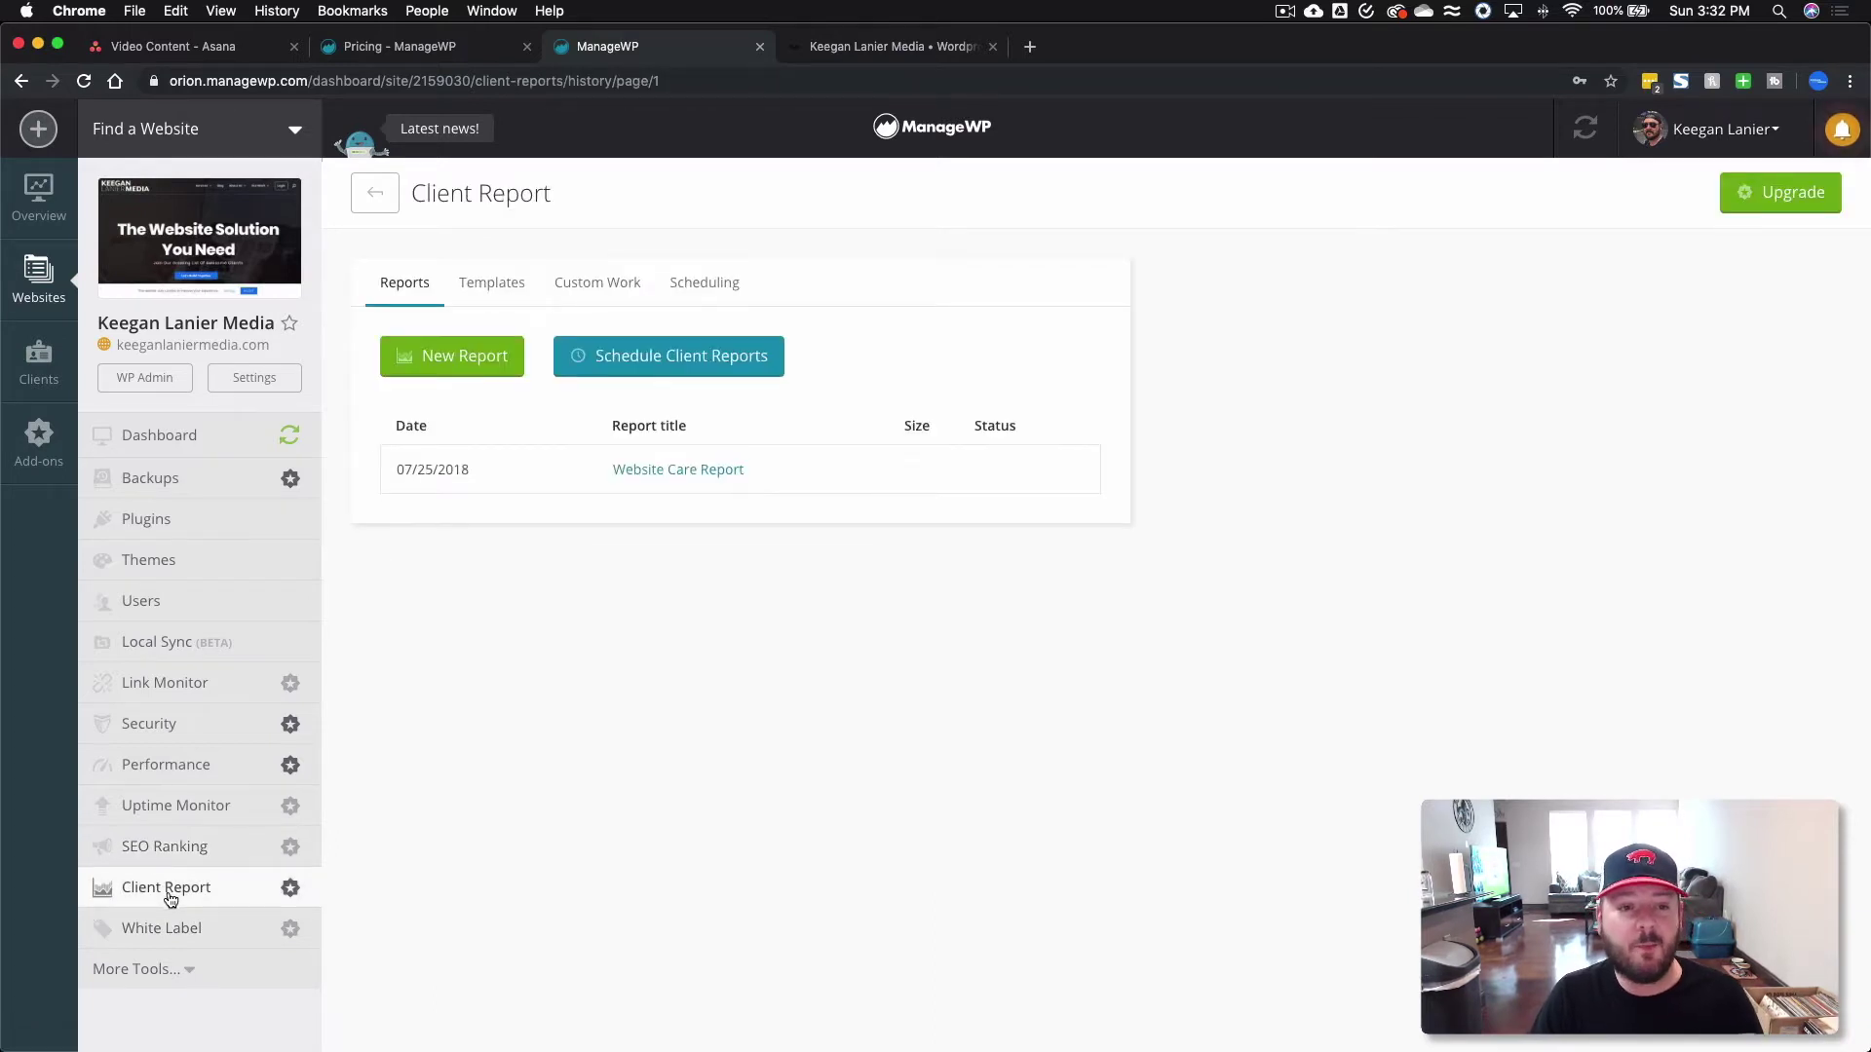
Download the Website Care Report PDF to the Desktop and open it
left_click(679, 470)
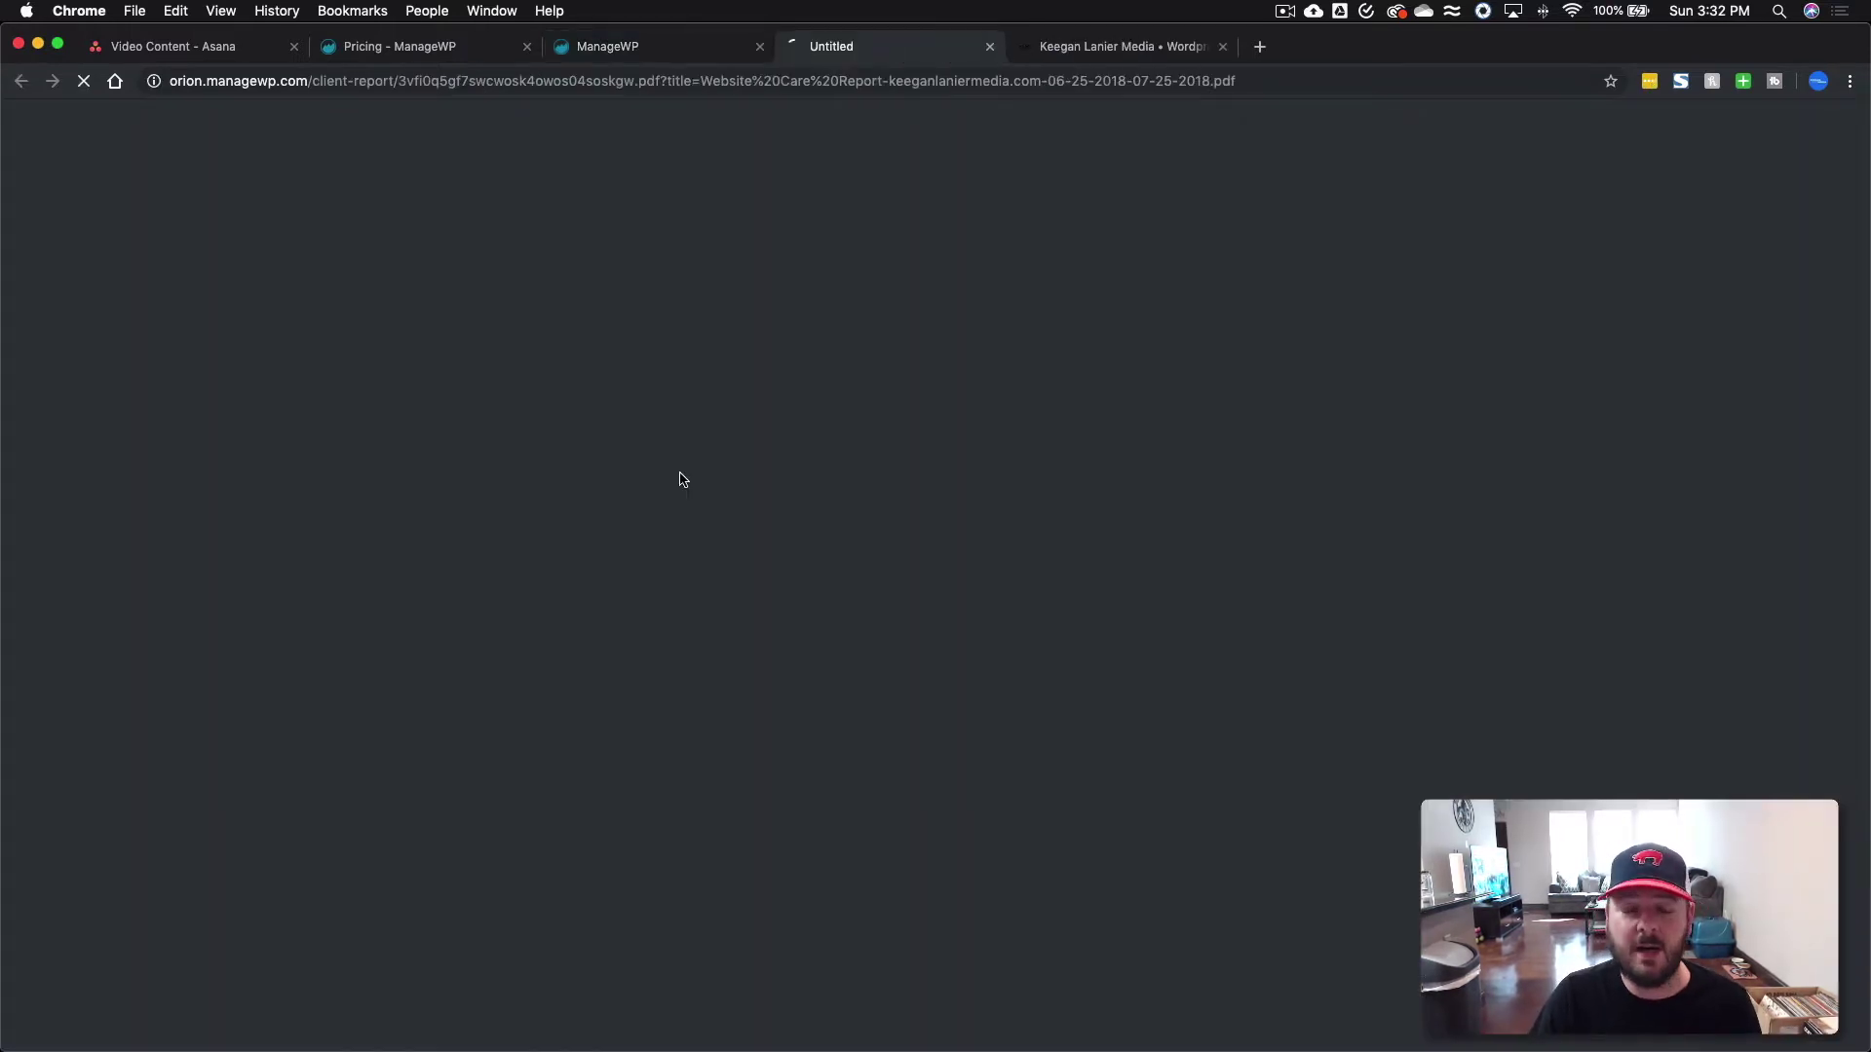
left_click(1301, 515)
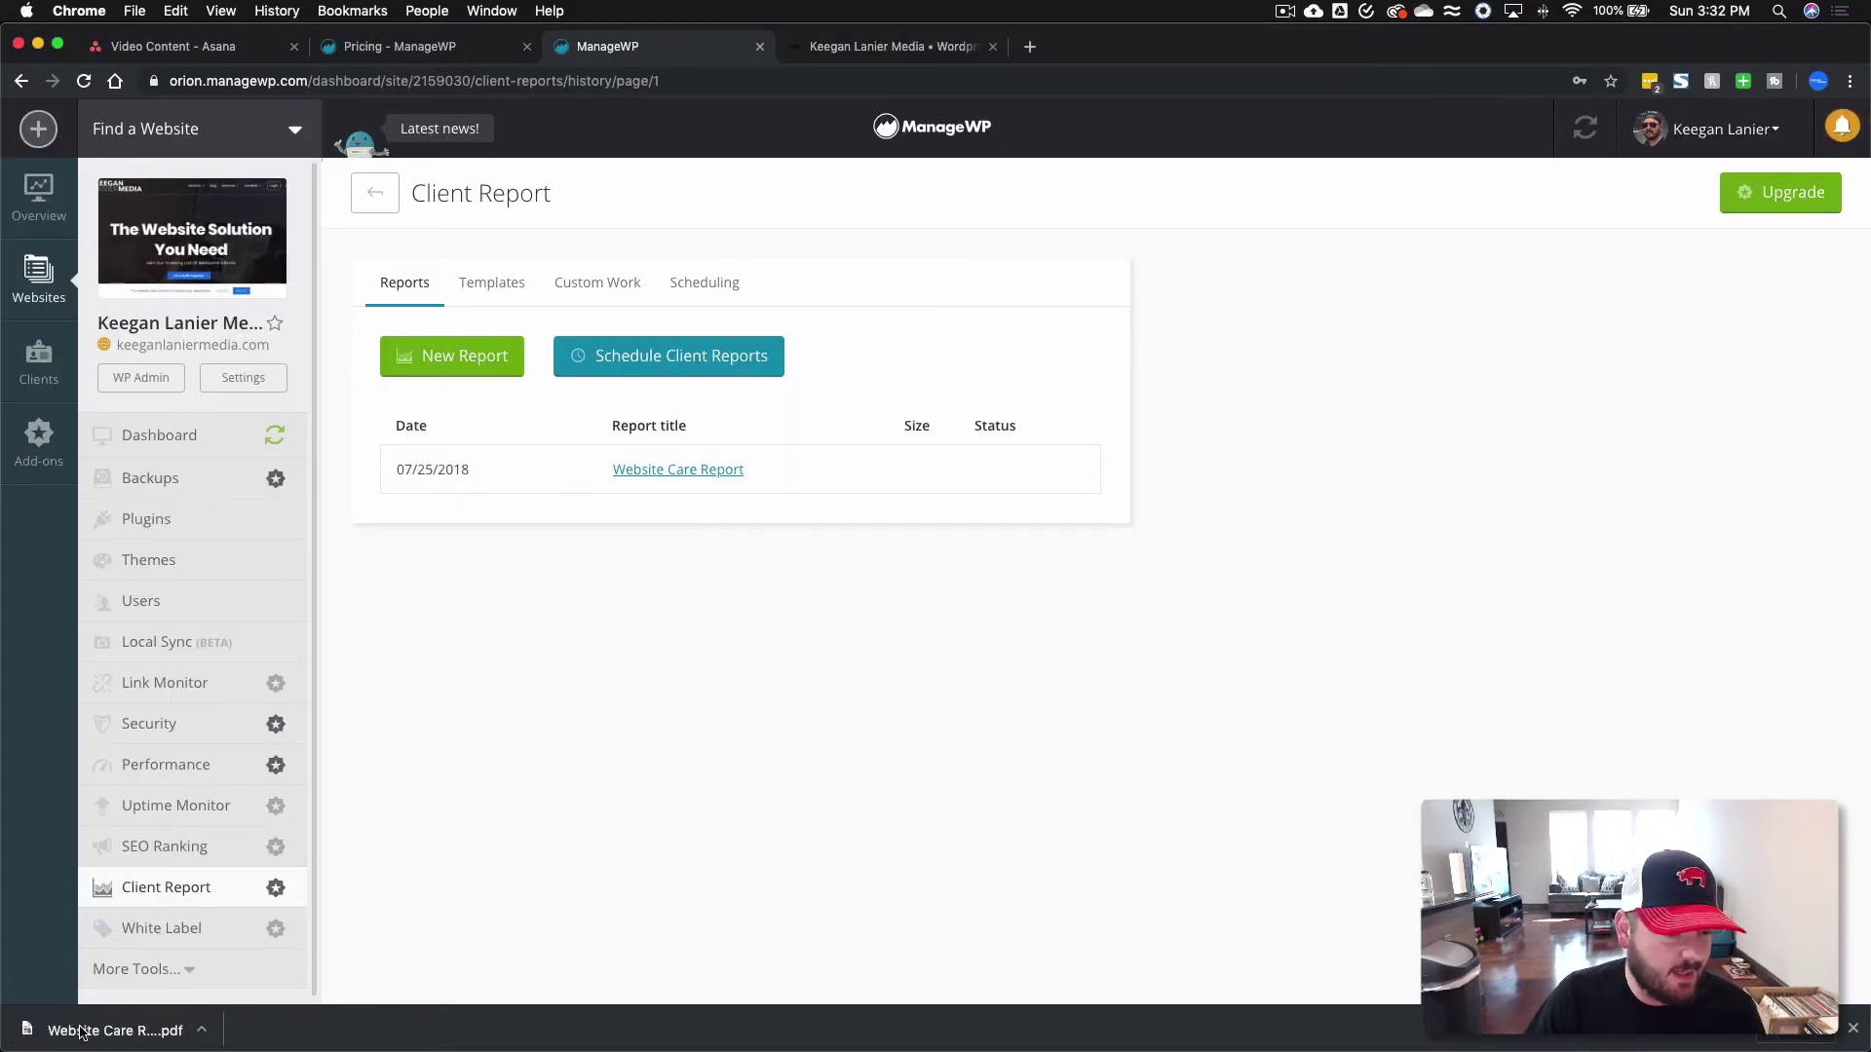
left_click(82, 1031)
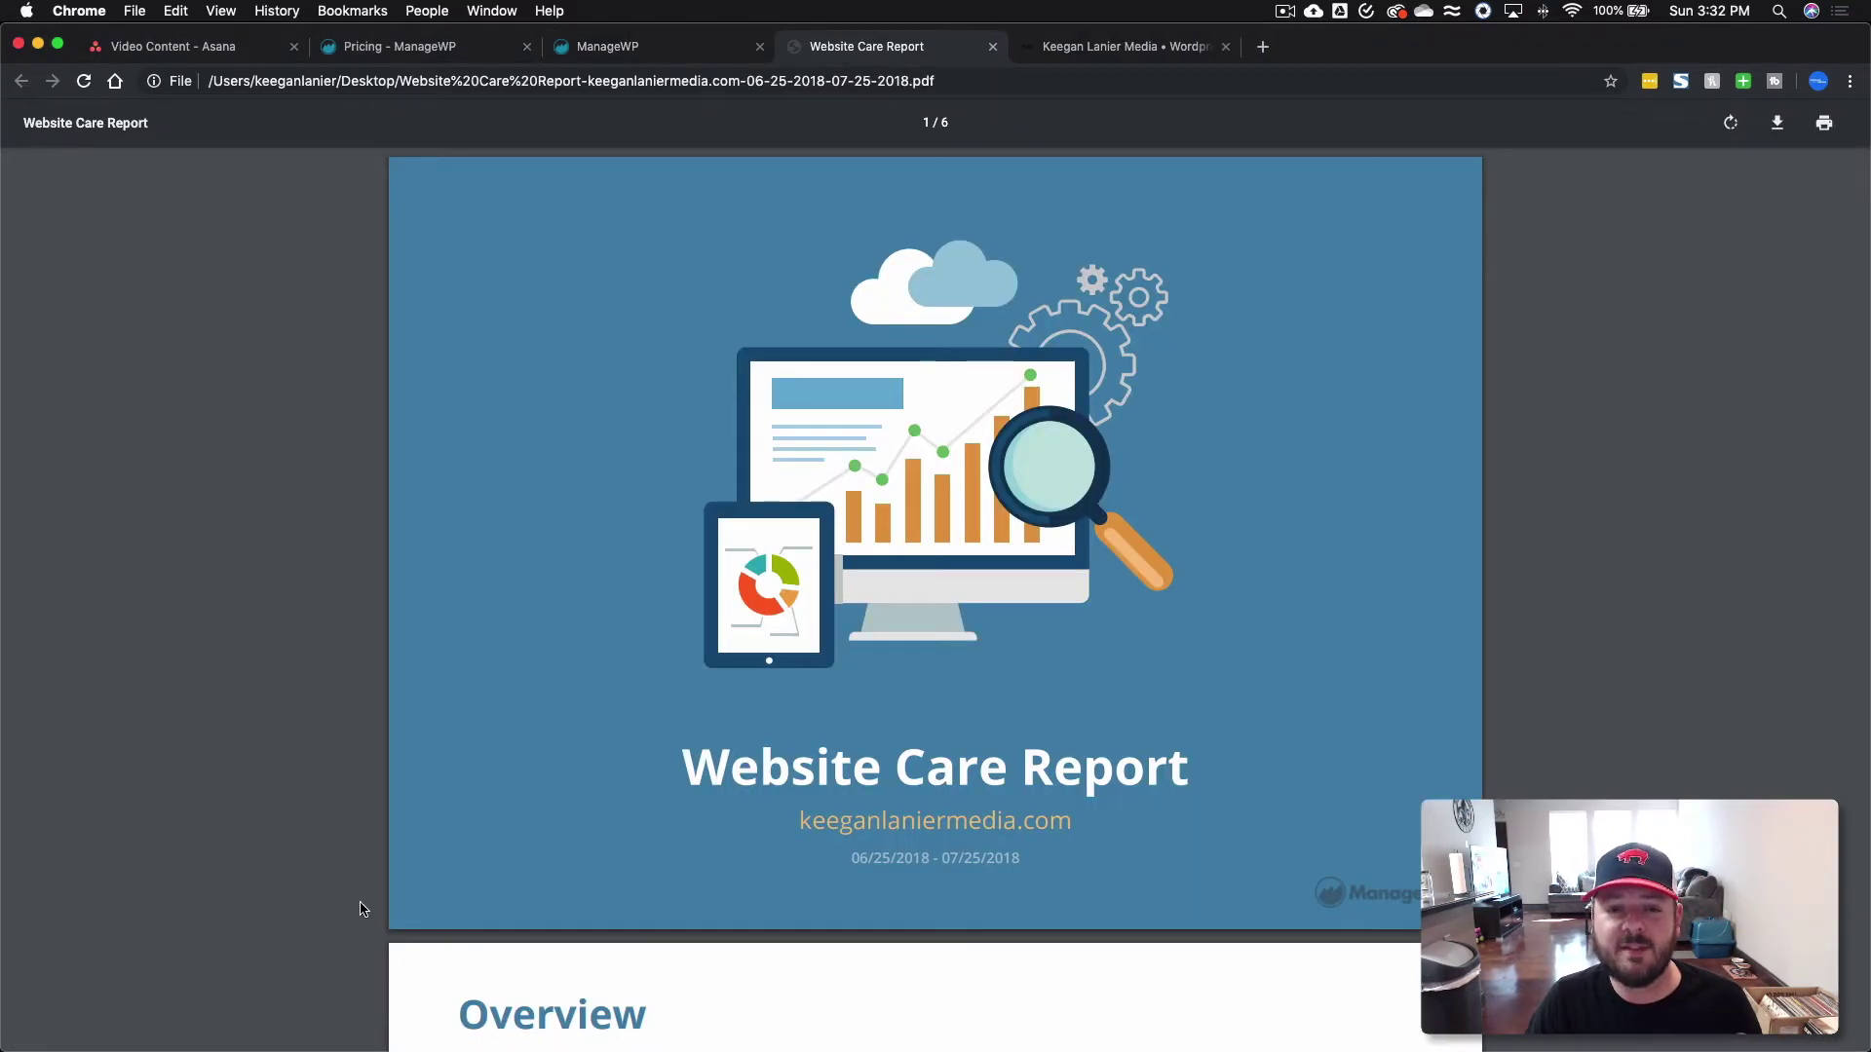
Scroll through the report's pages down to Analytics, then close it to return to ManageWP
scroll(1083, 803, "down", 5)
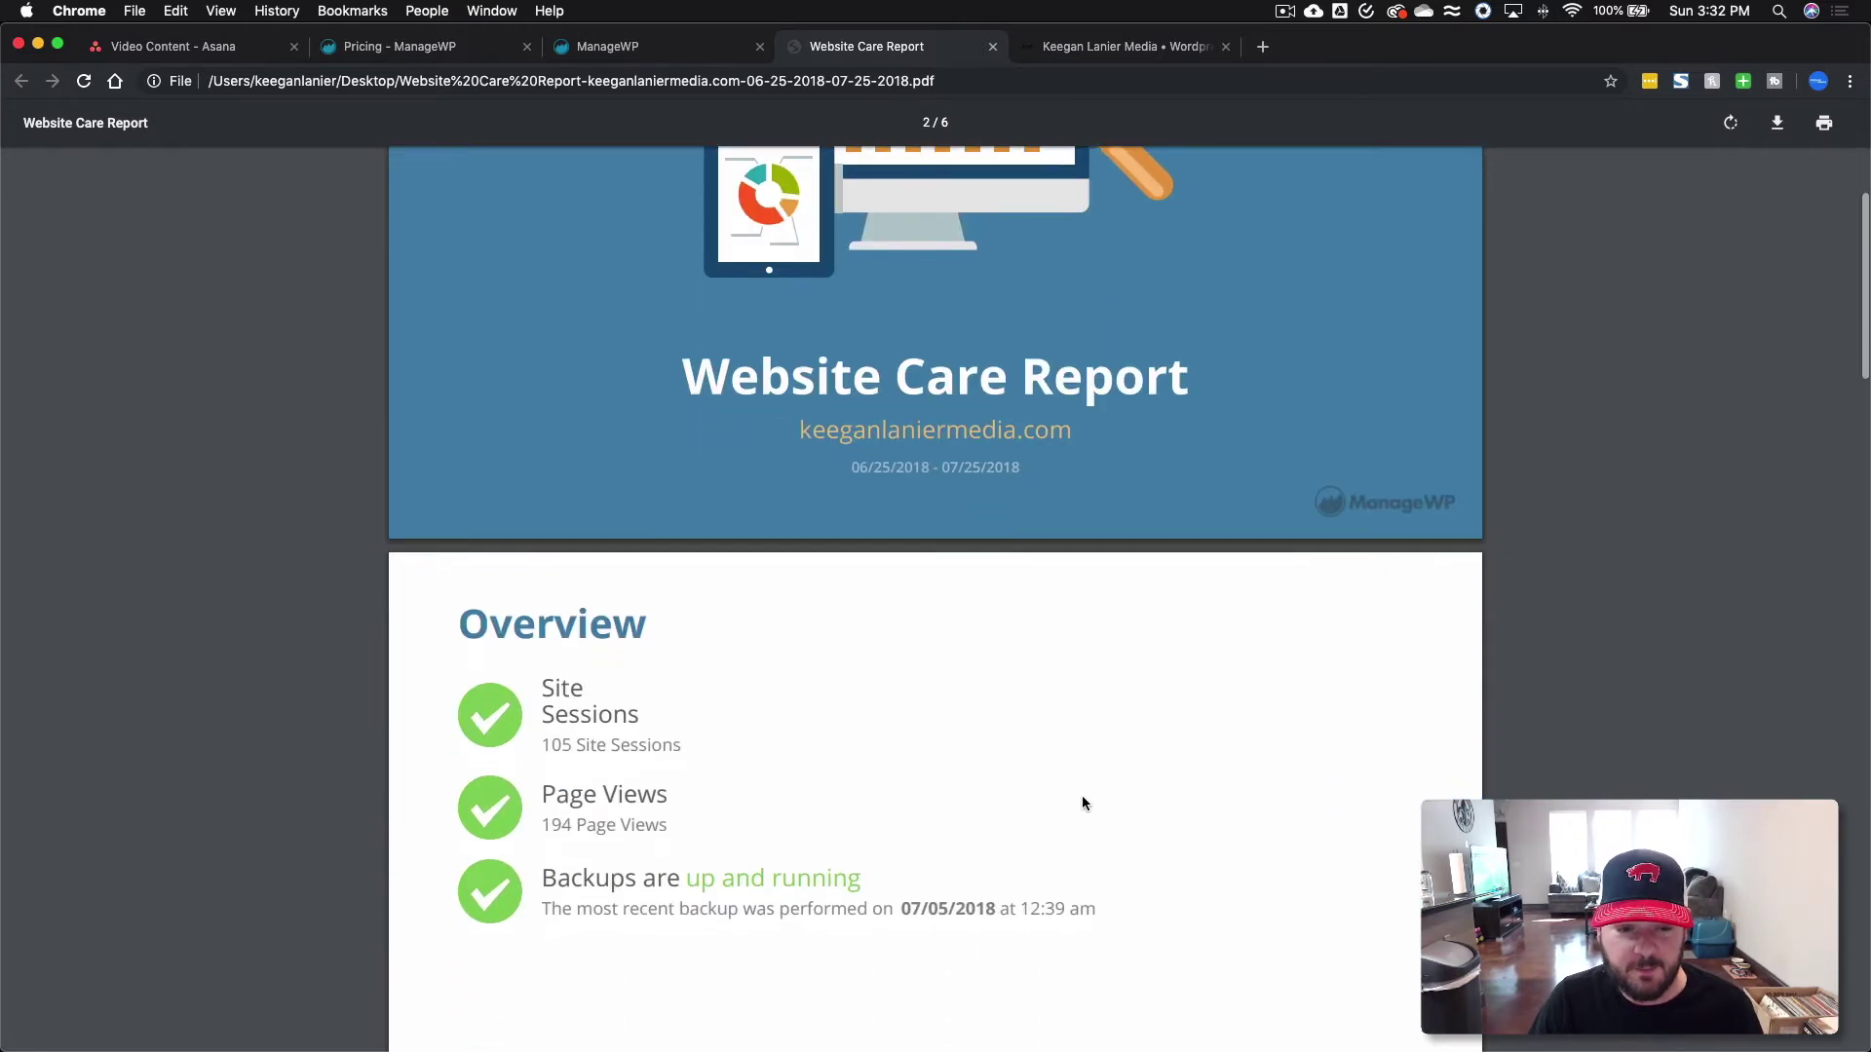
scroll(1081, 803, "down", 10)
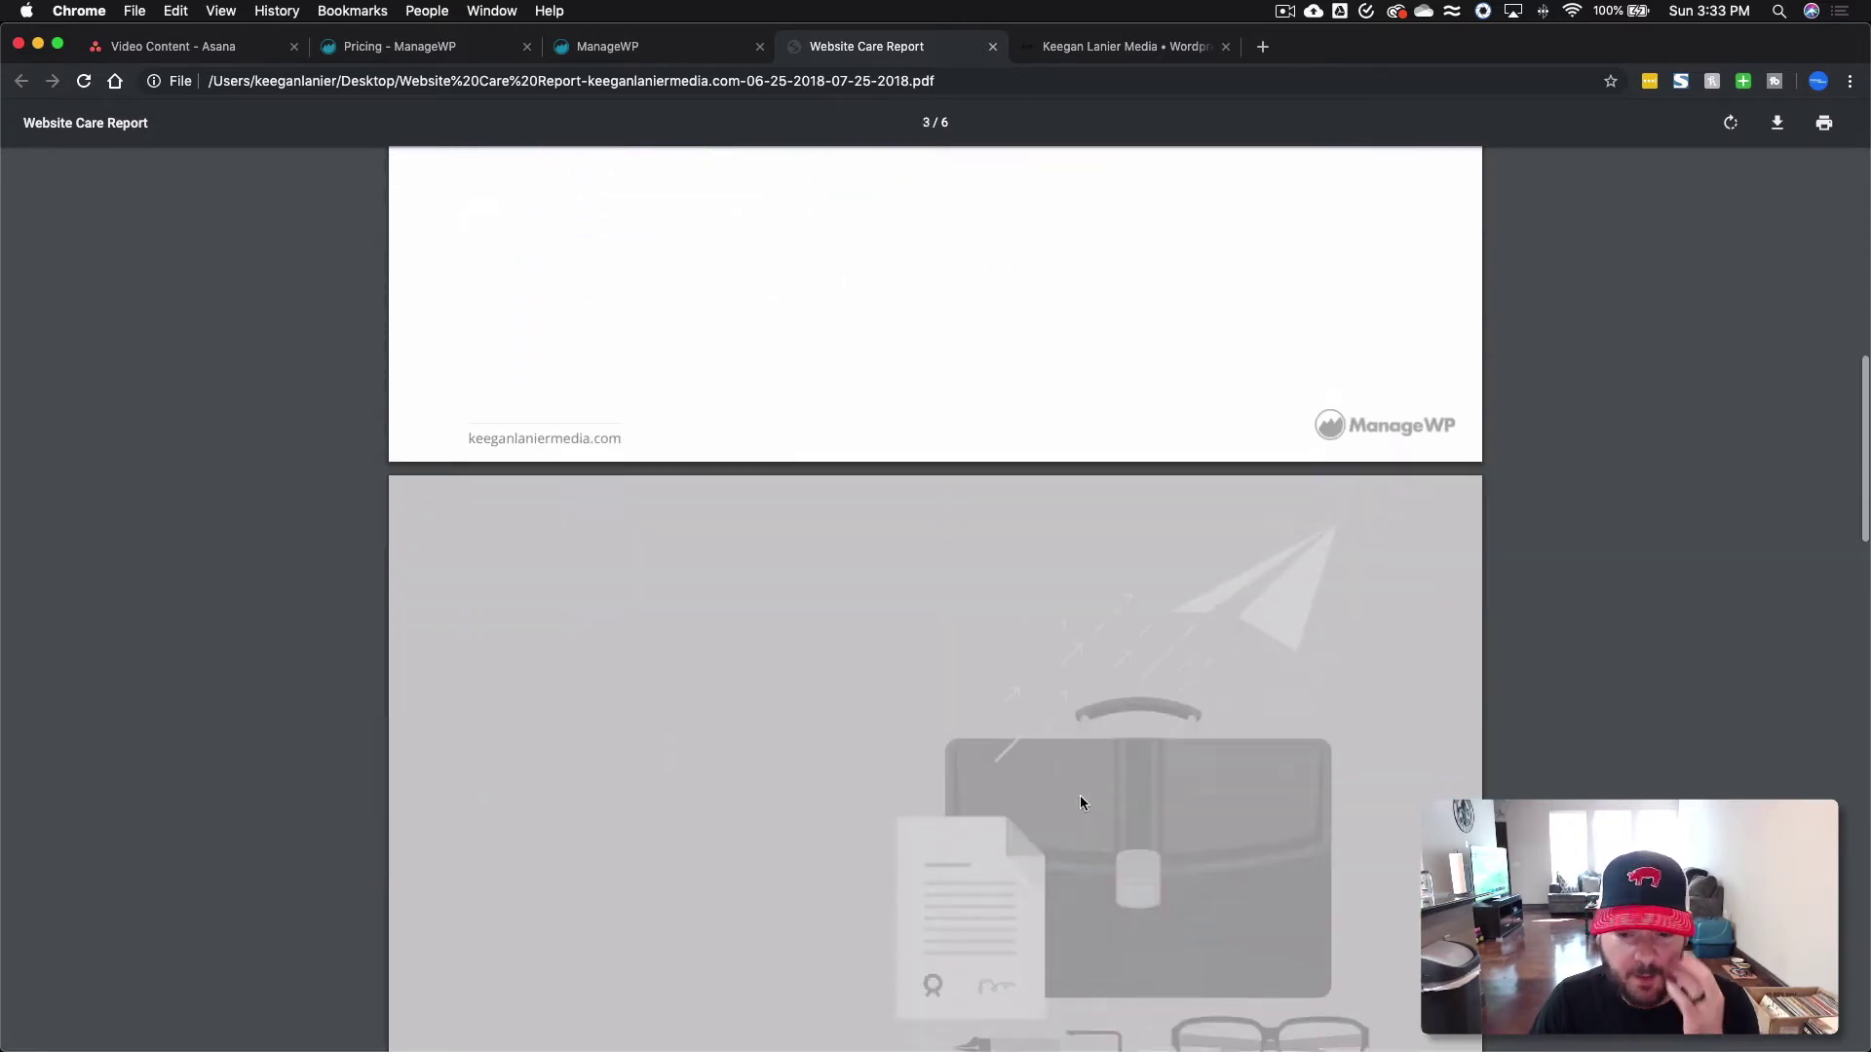
scroll(1080, 803, "down", 15)
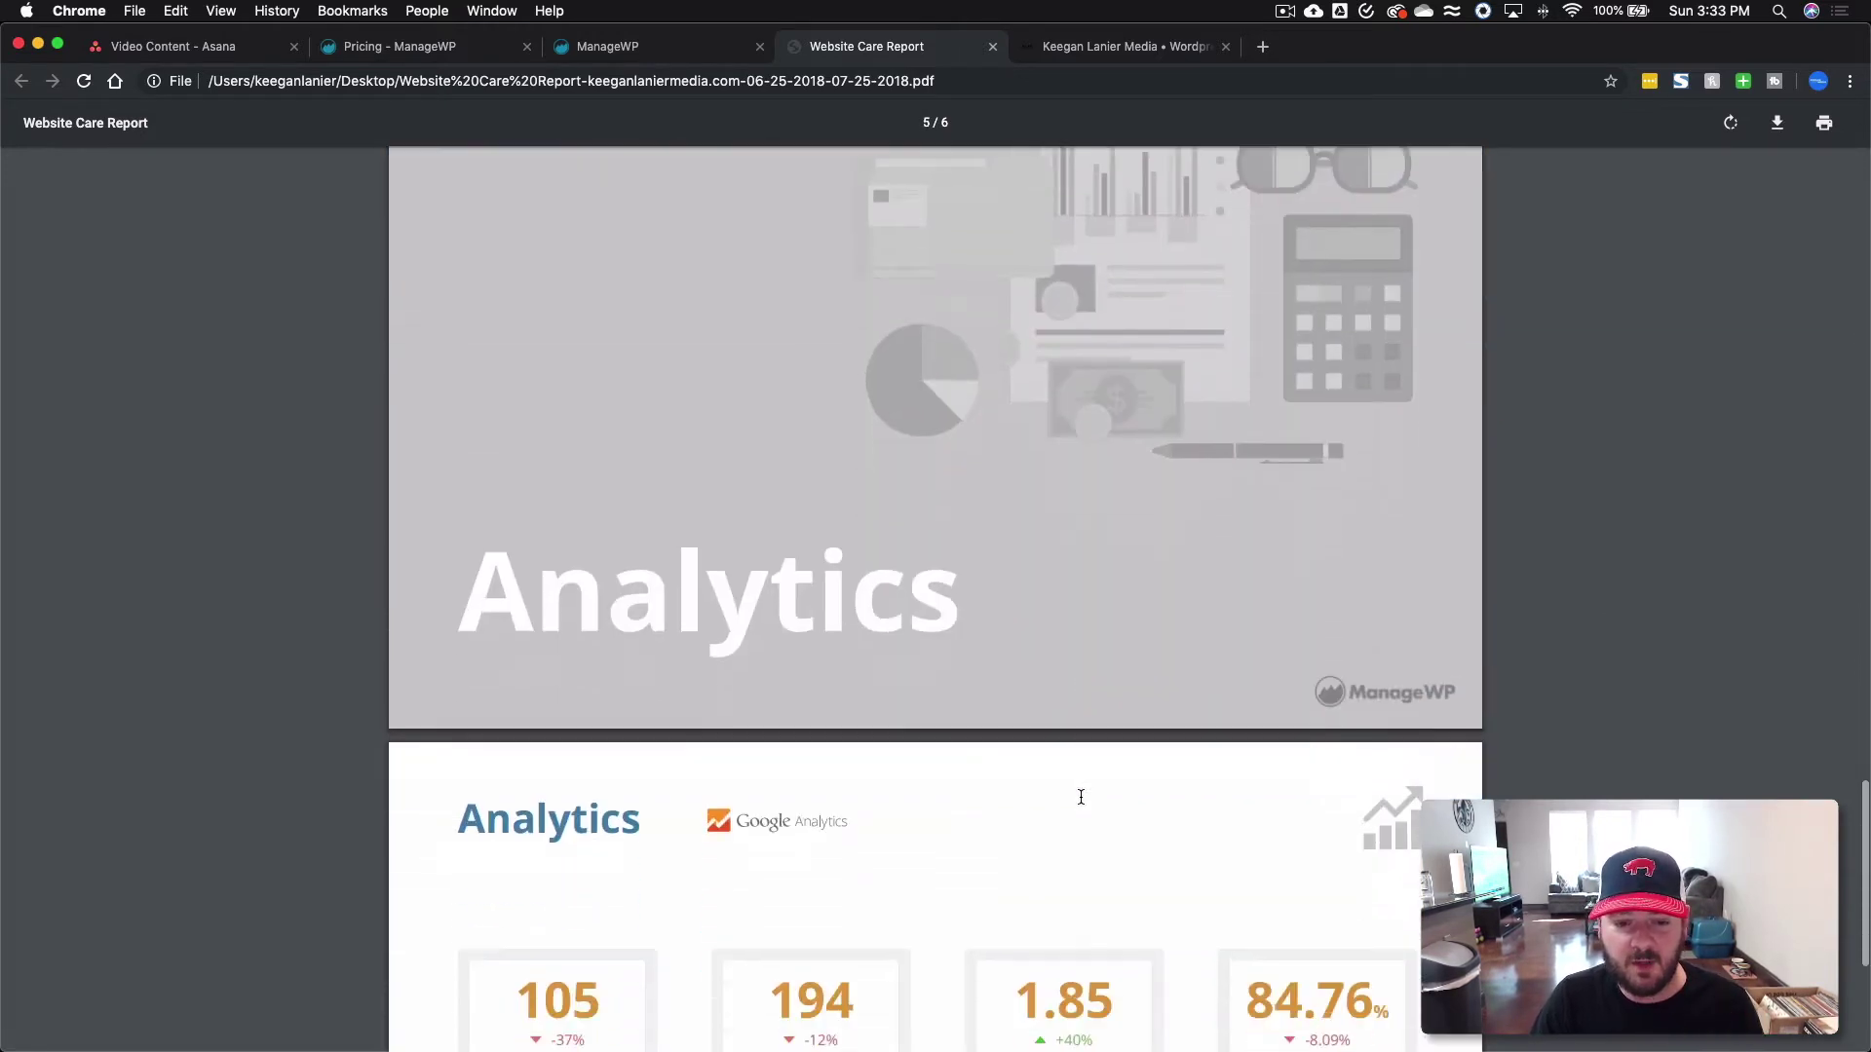
scroll(1080, 797, "down", 5)
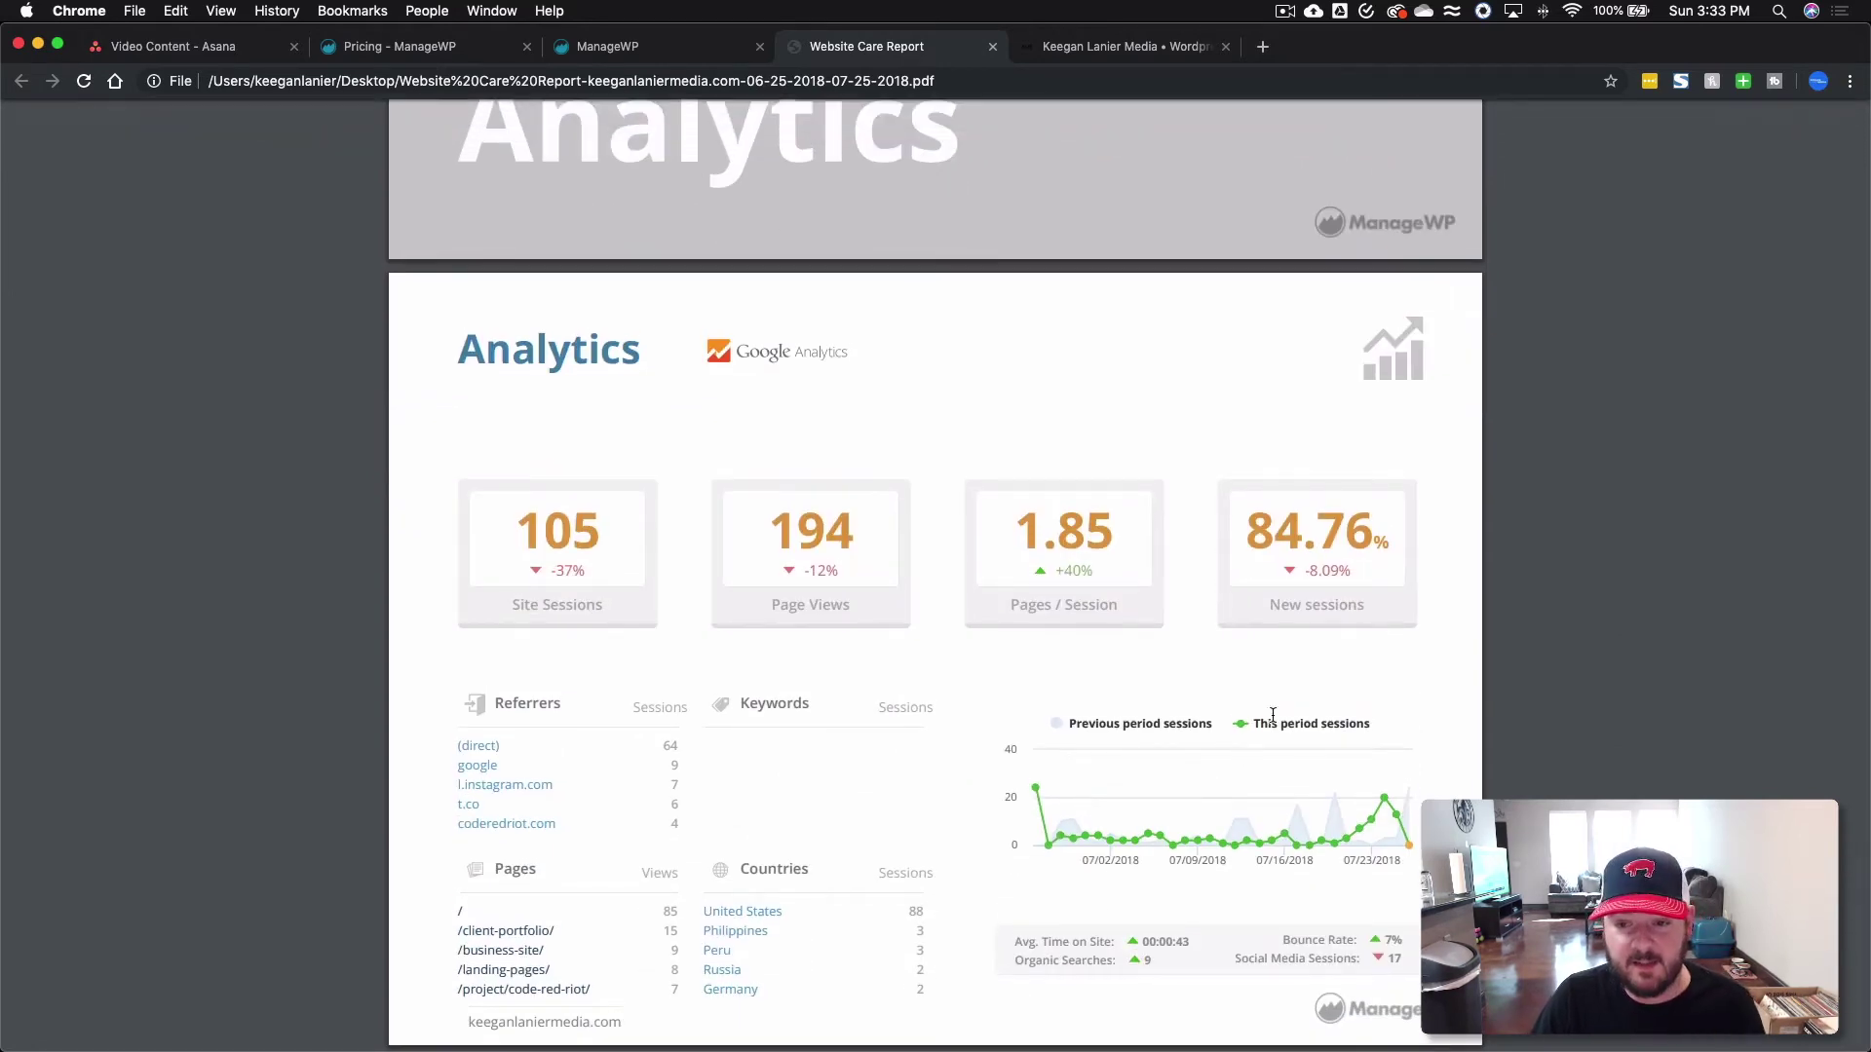
scroll(1306, 701, "up", 10)
scroll(1277, 584, "down", 10)
scroll(1270, 526, "up", 1)
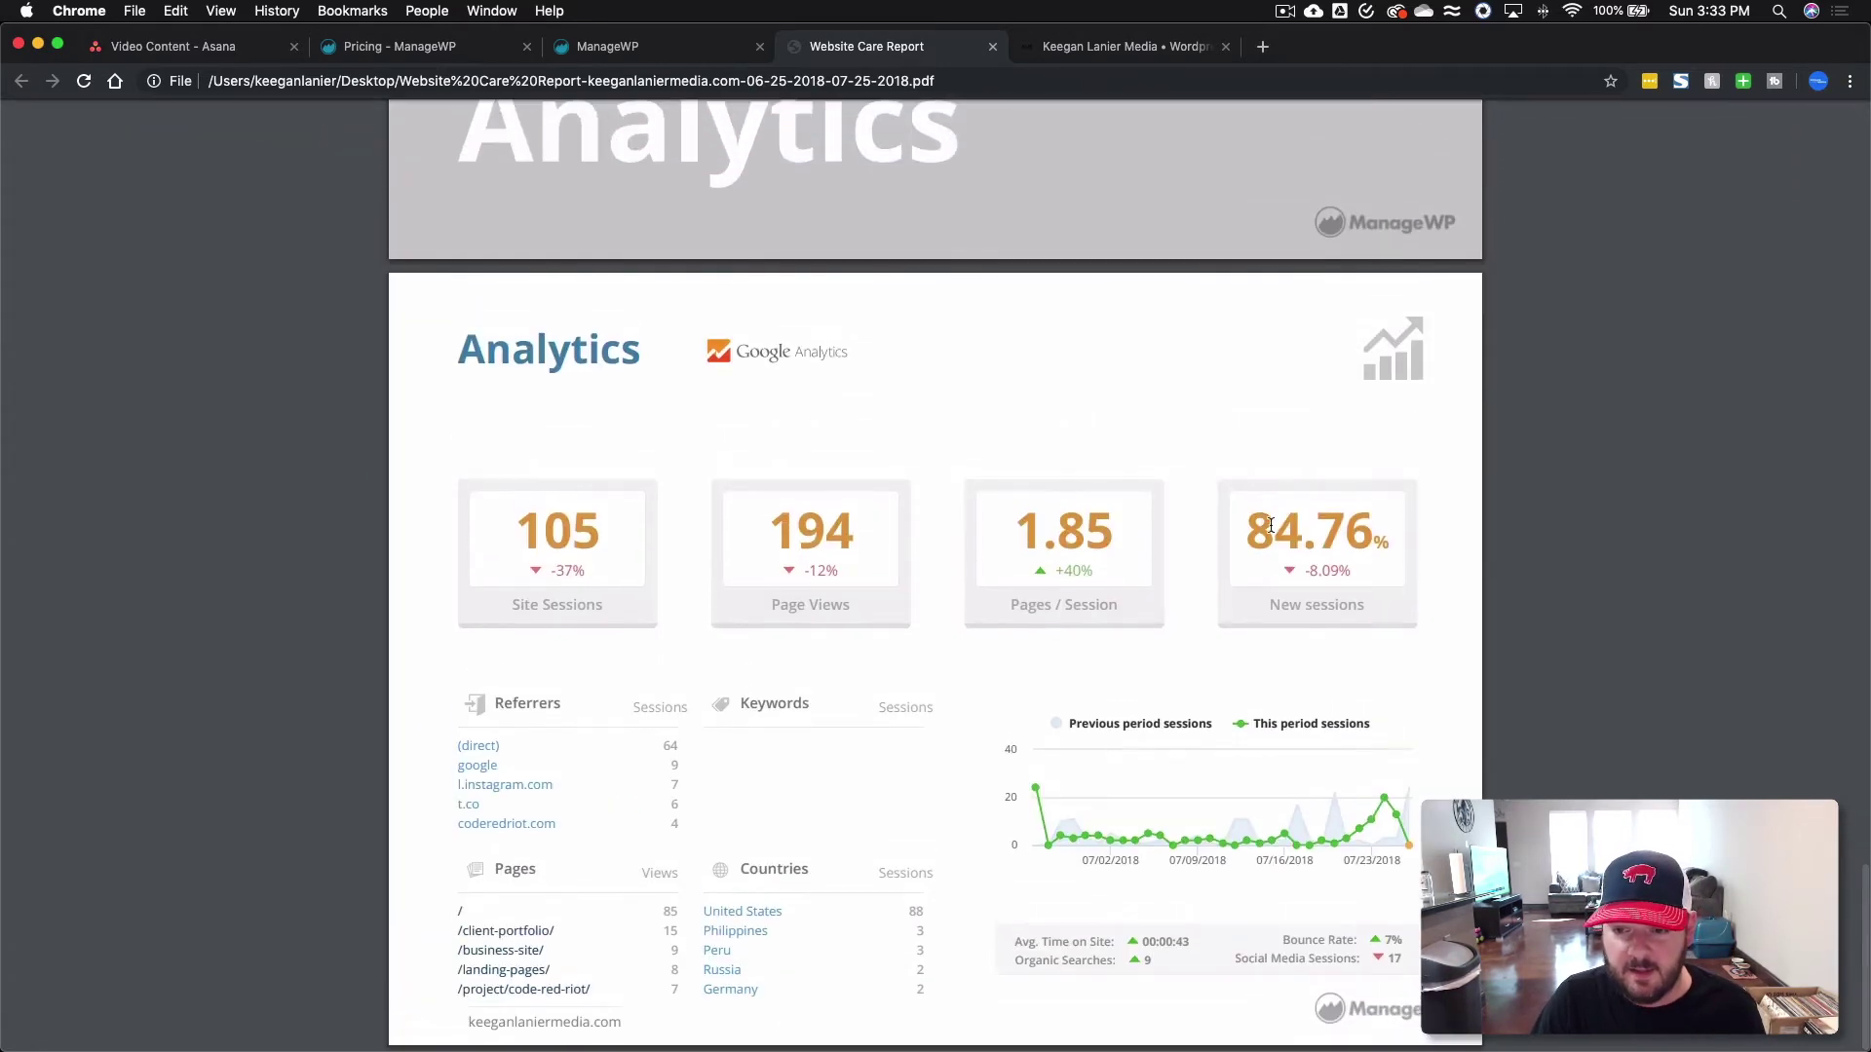
scroll(831, 653, "up", 20)
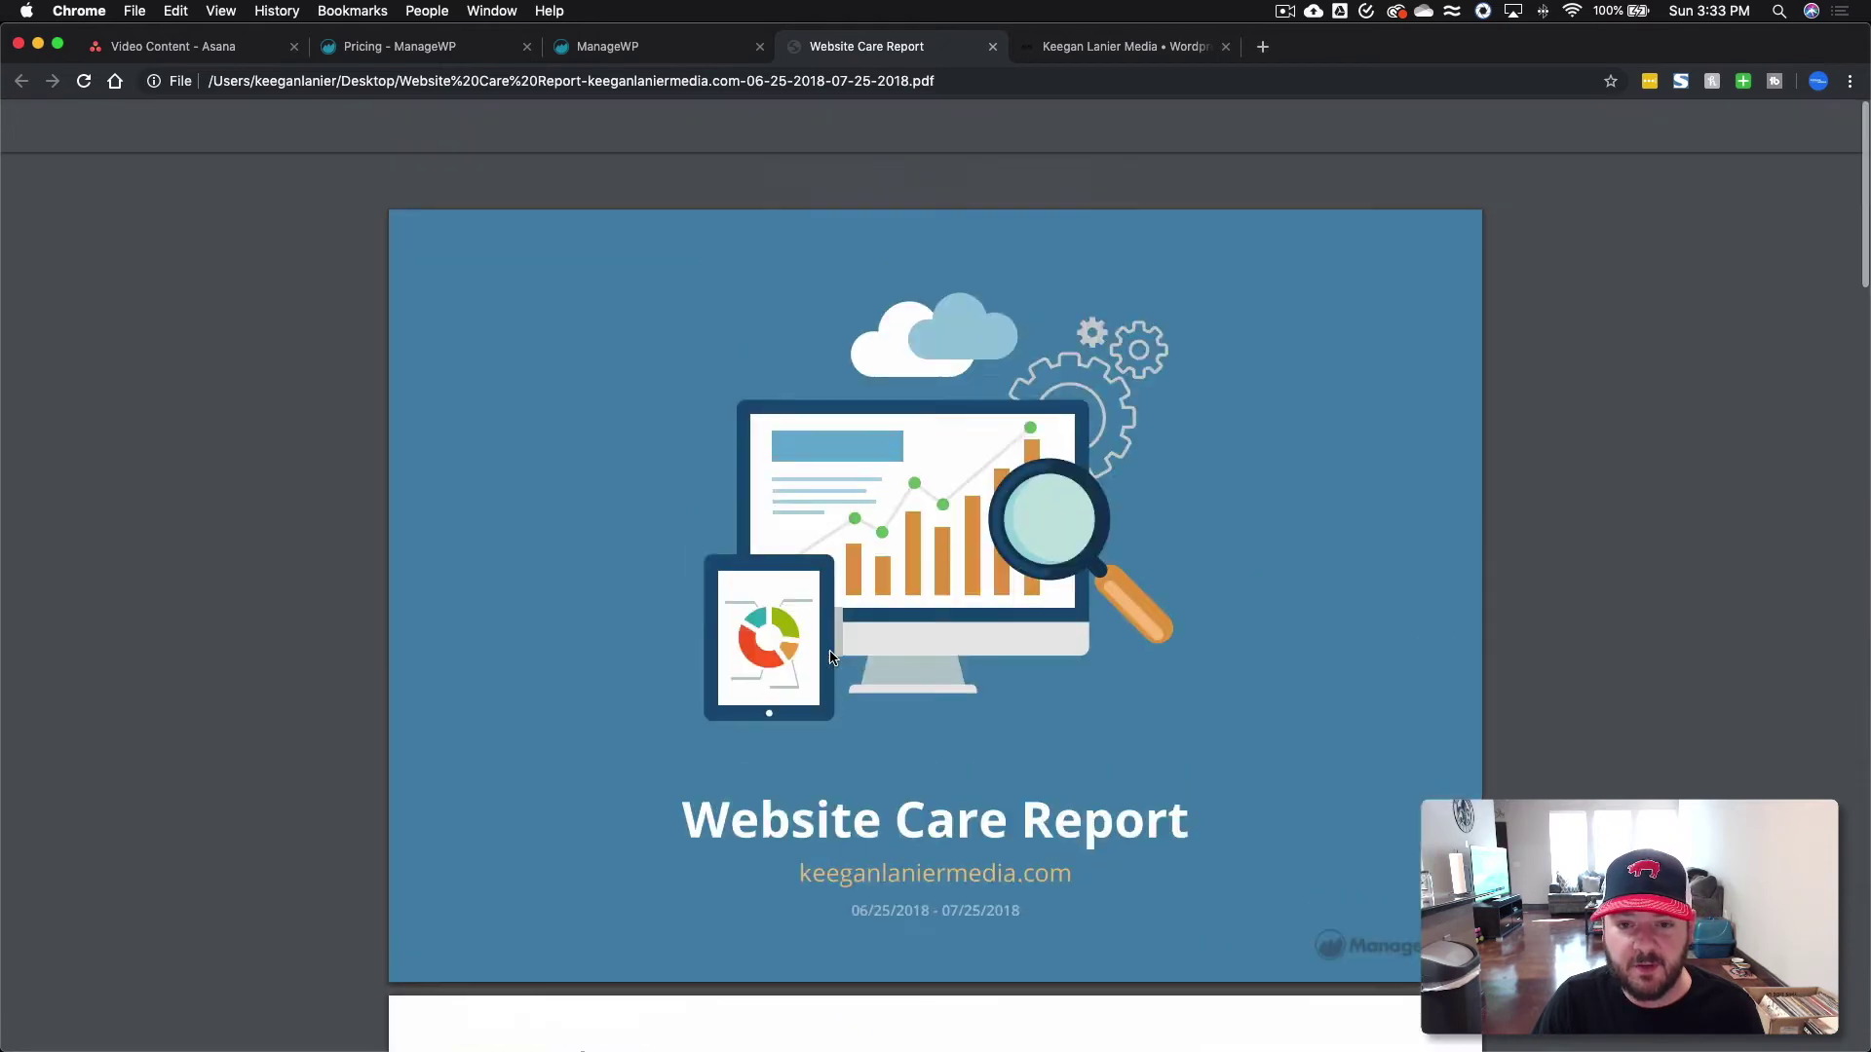
left_click(993, 47)
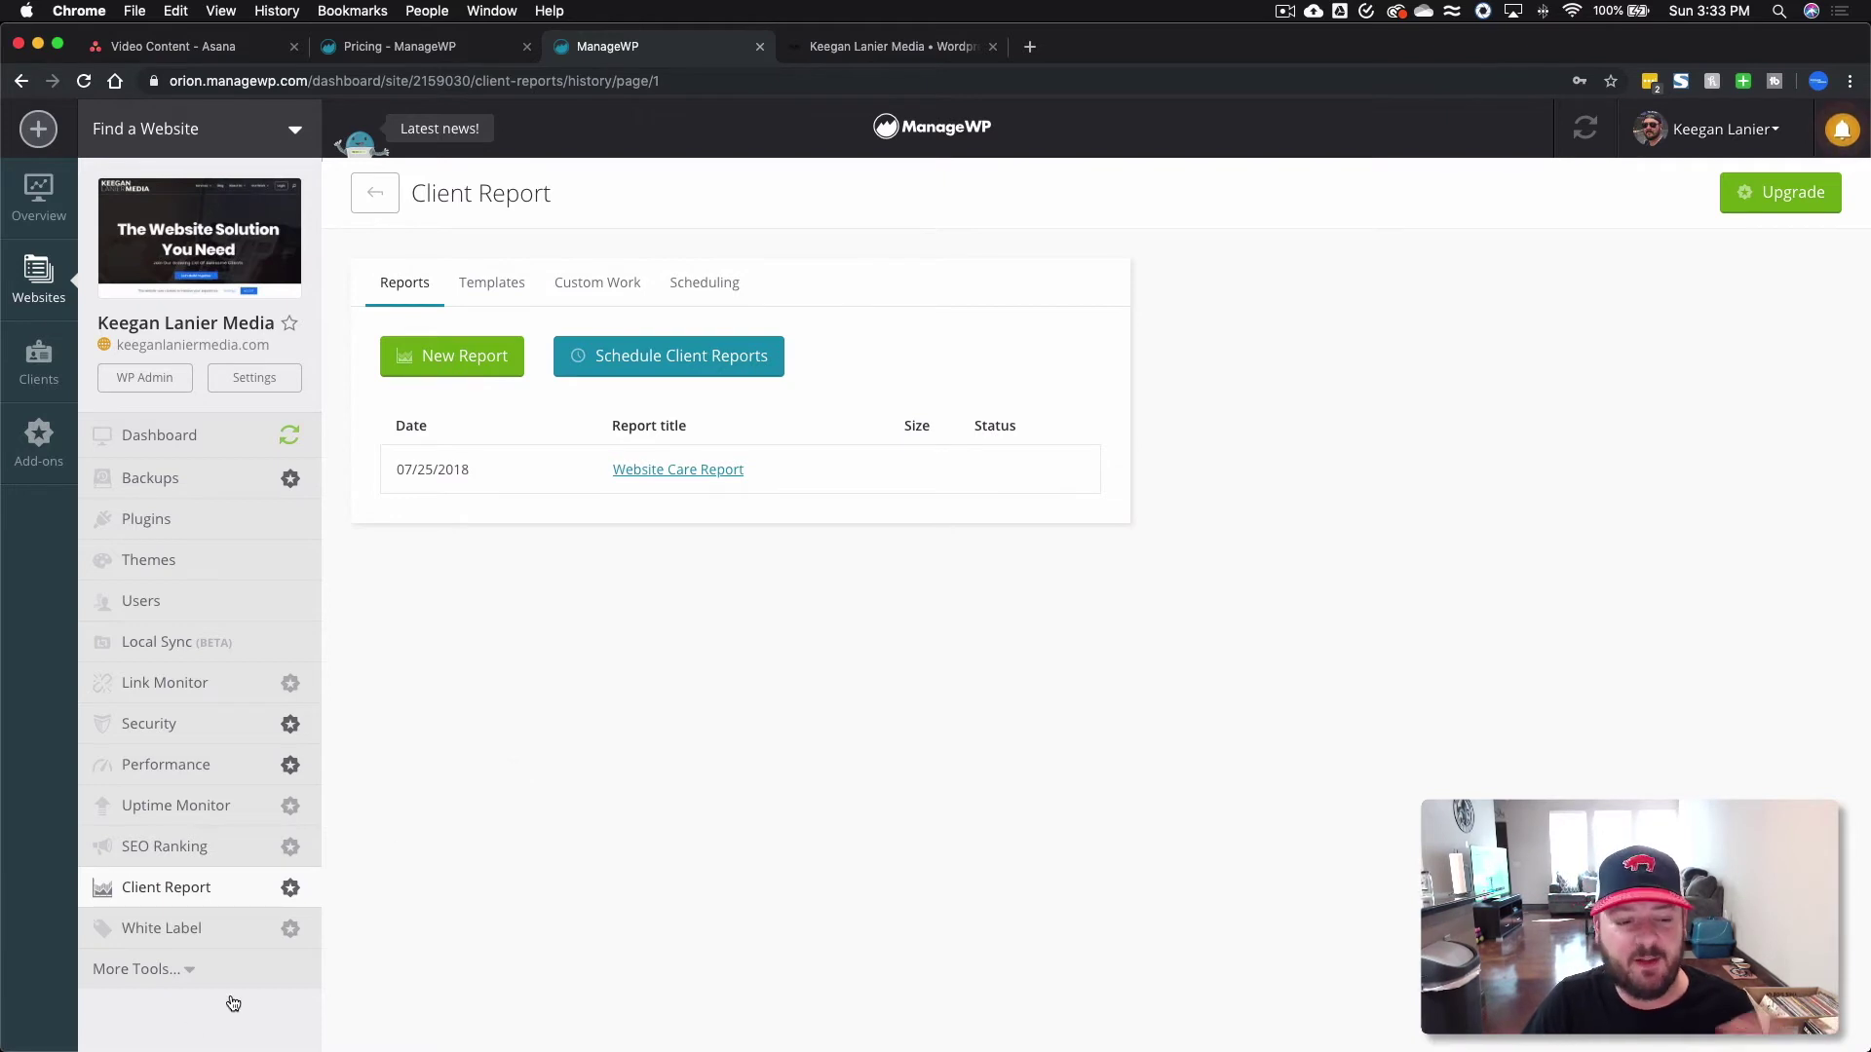
Go to the site's White Label page with its rebranding options and activation offer
left_click(181, 929)
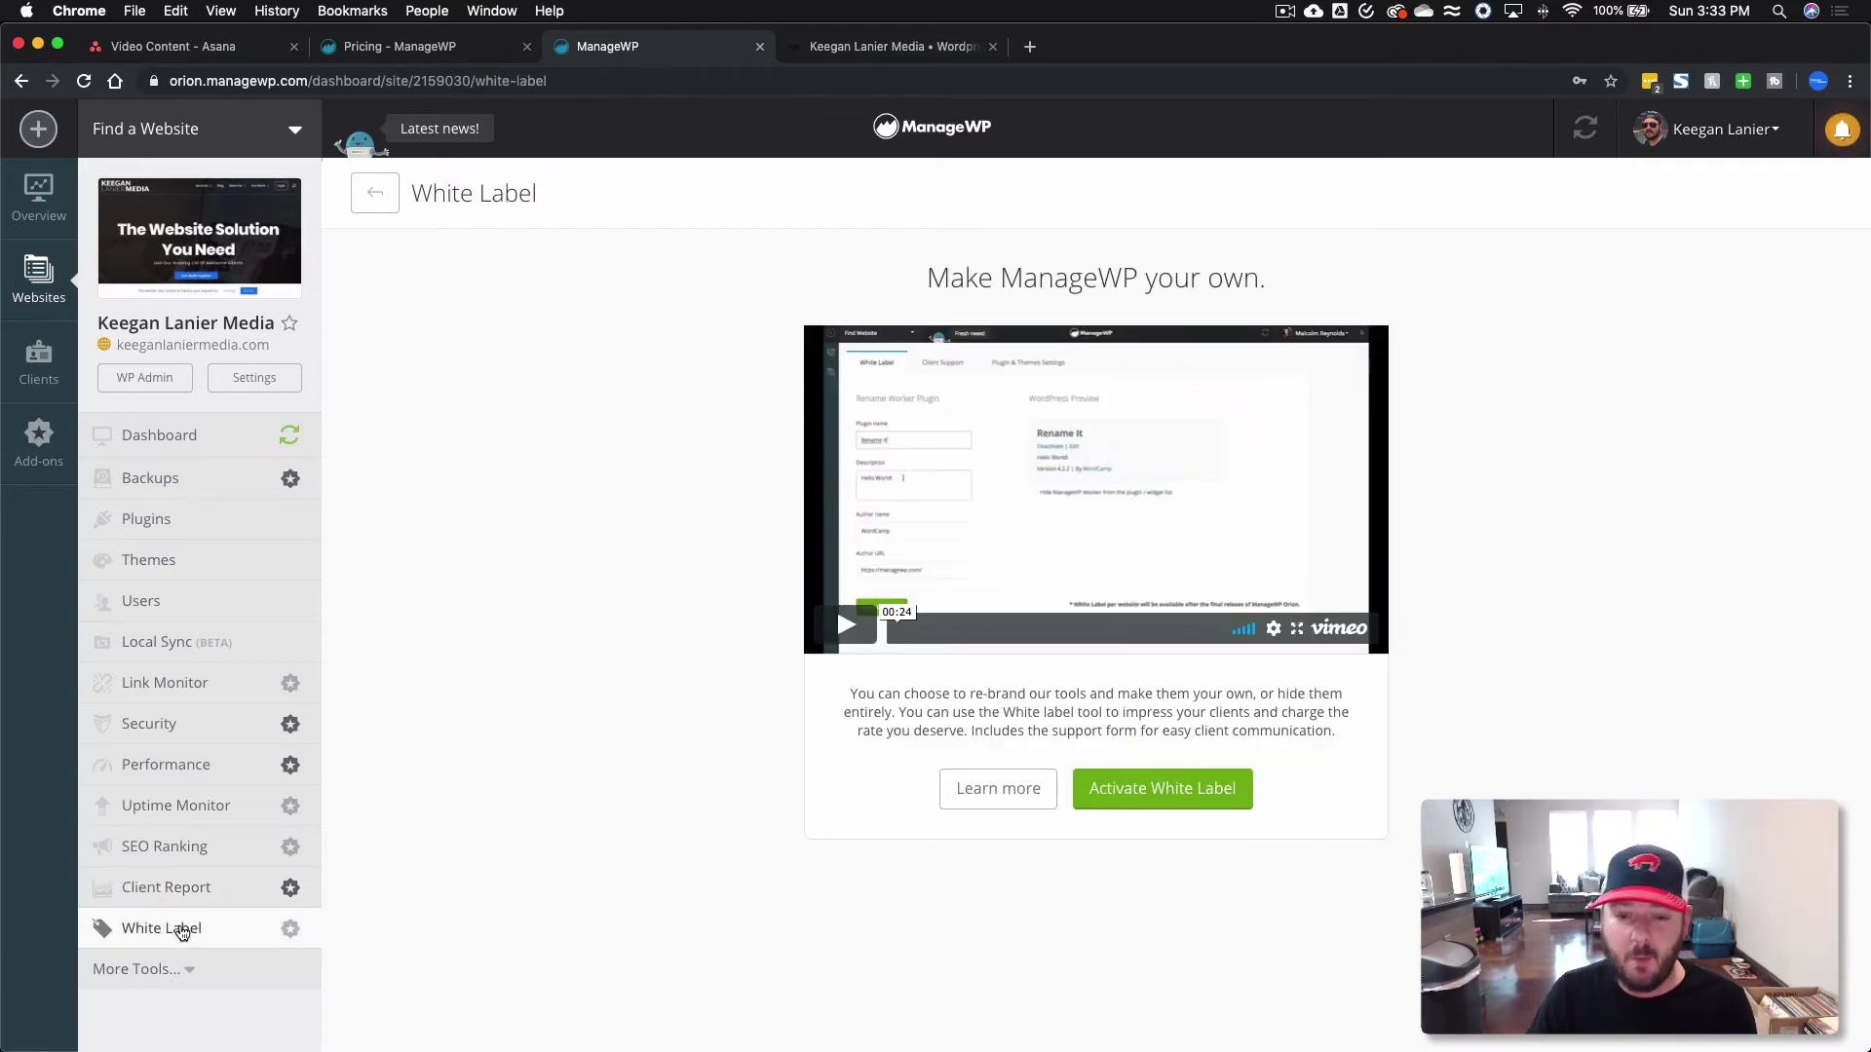